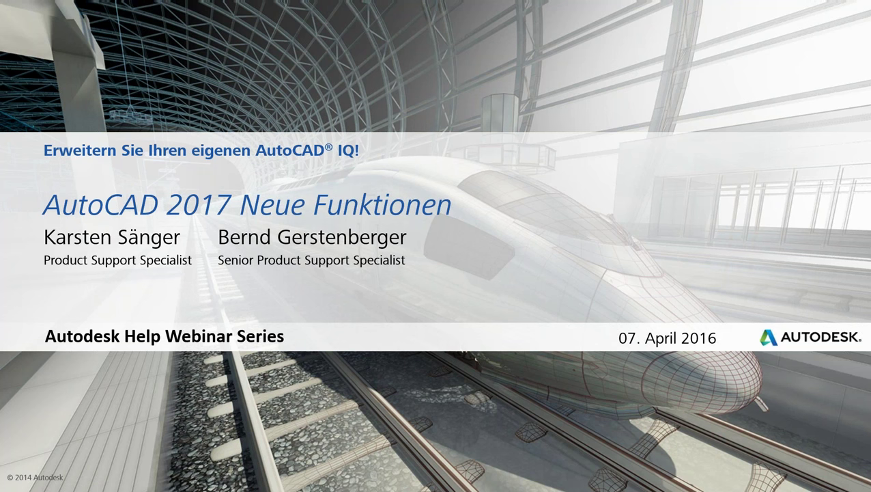
Step: Advance the slideshow to the 'Bevor wir beginnen…' housekeeping slide with the download link
key(Right)
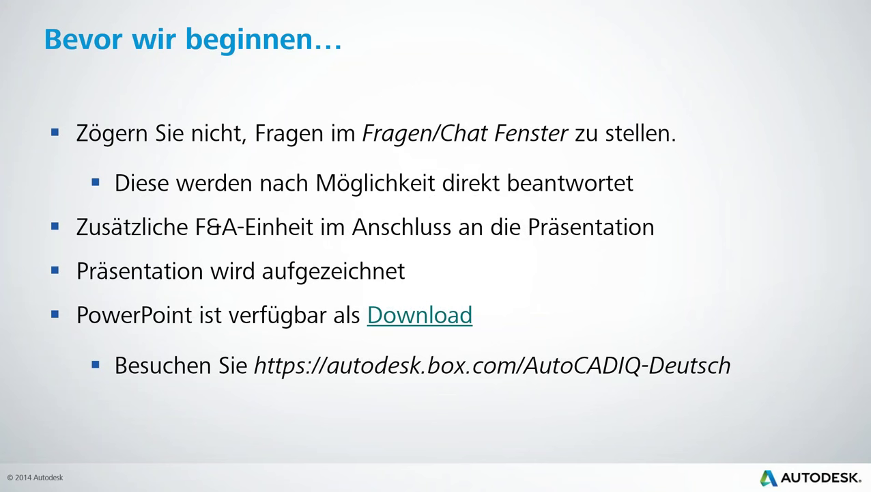
Step: Move past the previous AutoCAD IQ webinars list to the audience-questions slide
key(Right)
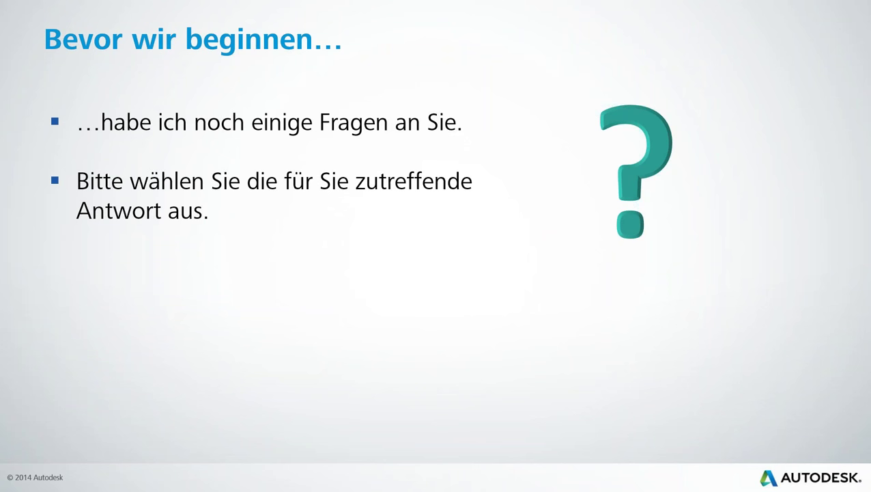
Step: Exit the slideshow to Normal view on slide 8, 'AutoCAD 2017 Neue Funktionen'
key(Escape)
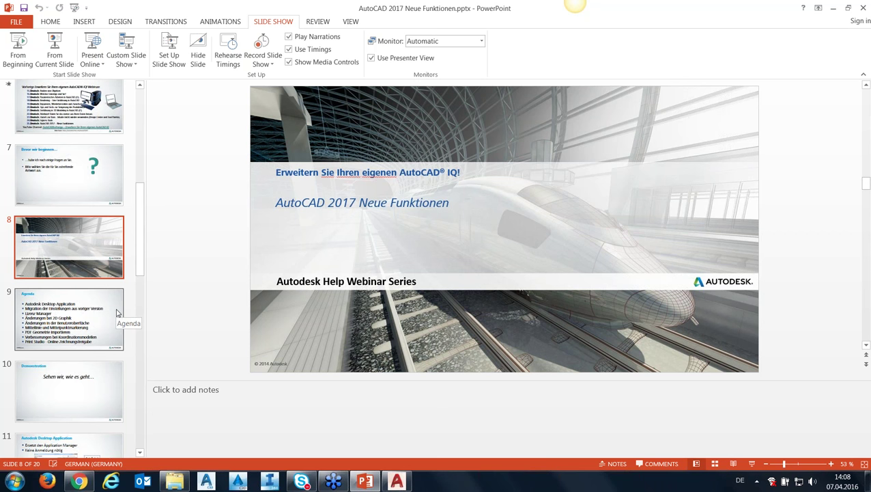
Step: Step through the Agenda and Demonstration slides to slide 11, 'Autodesk Desktop Application'
click(117, 312)
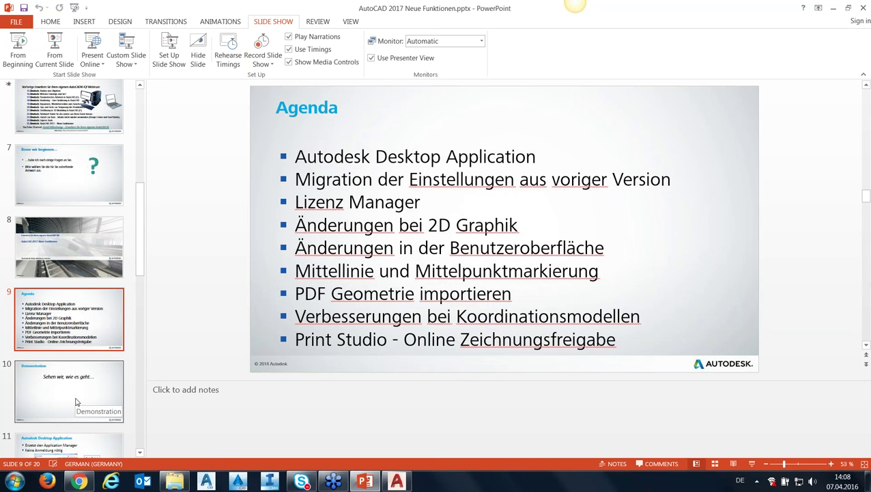
click(95, 377)
key(Down)
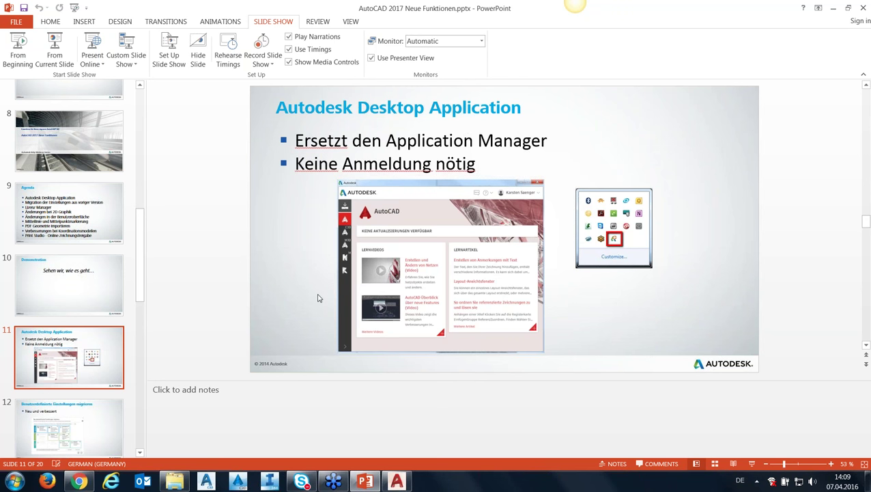
Step: Launch the Autodesk Desktop App from the system tray's hidden icons
click(756, 482)
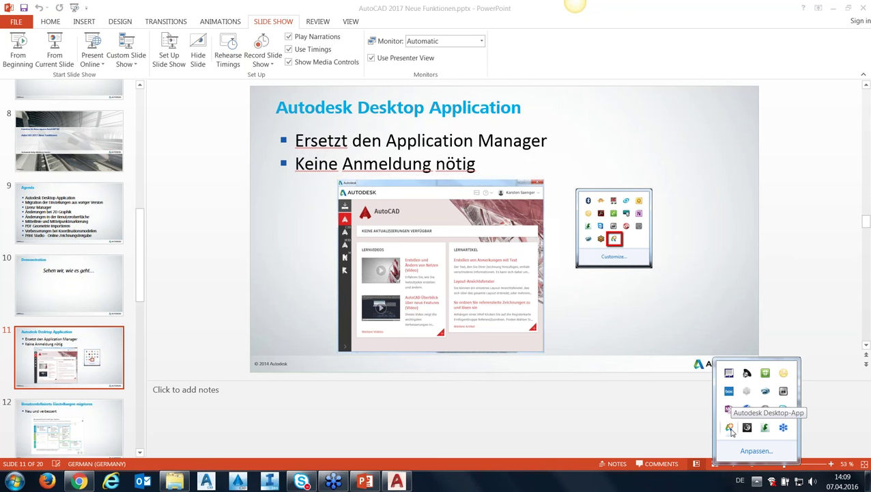
click(730, 428)
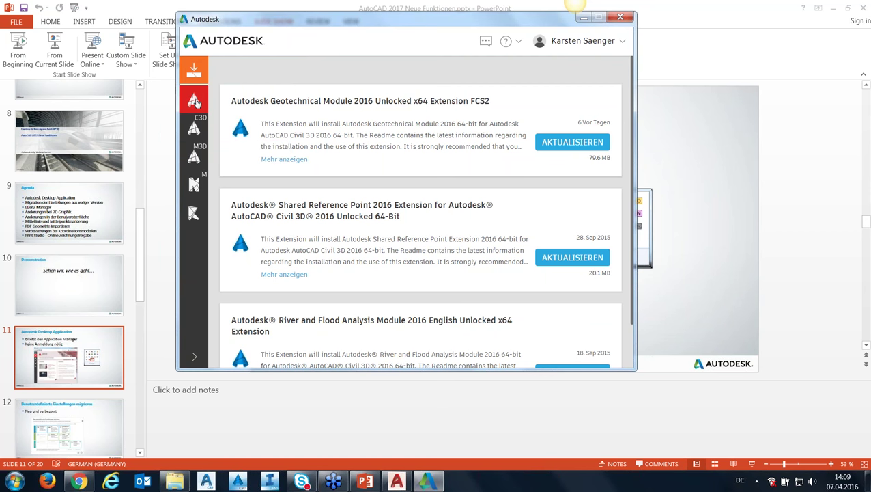
Step: View the AutoCAD learning videos page, enlarge the window, return to the updates list, then close the app
click(190, 104)
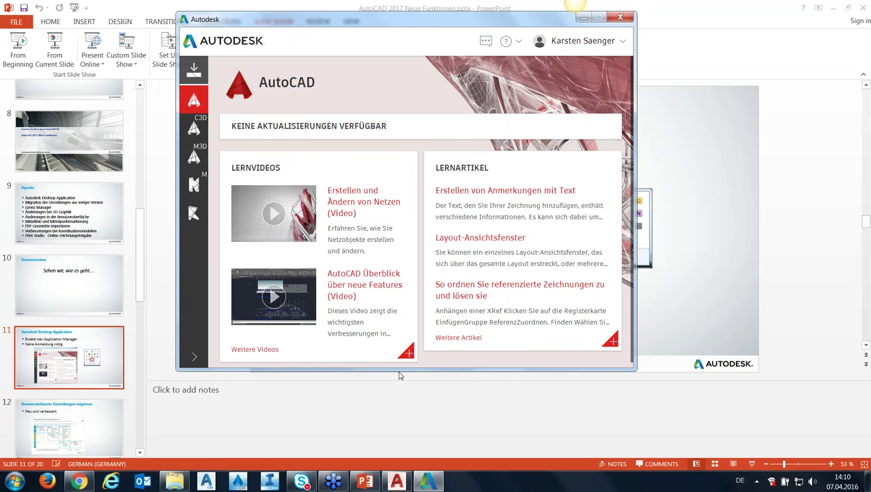
drag(400, 369, 399, 435)
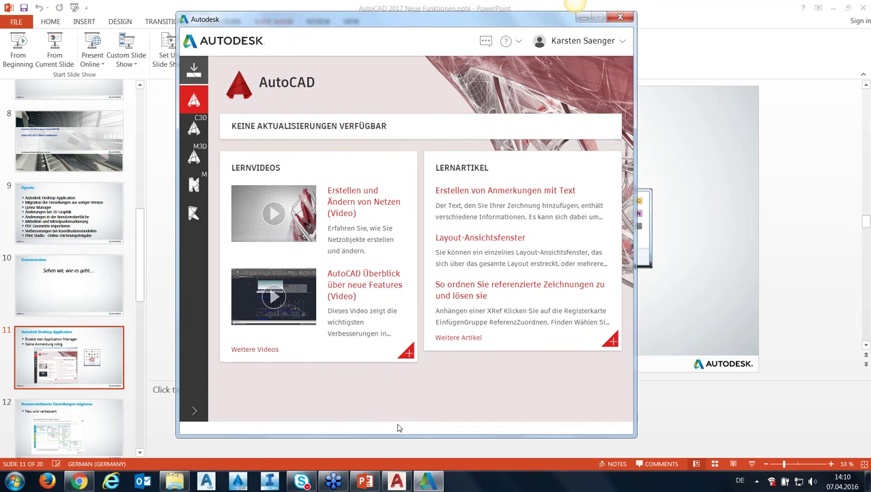
click(194, 71)
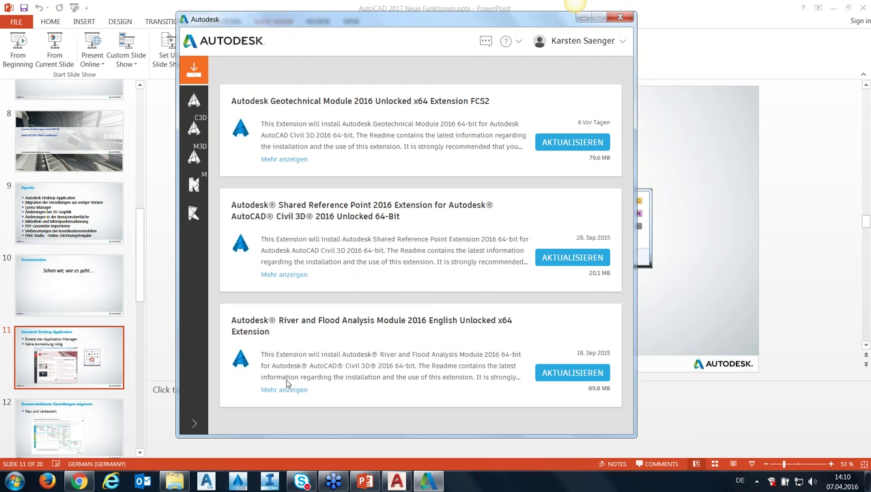
click(106, 422)
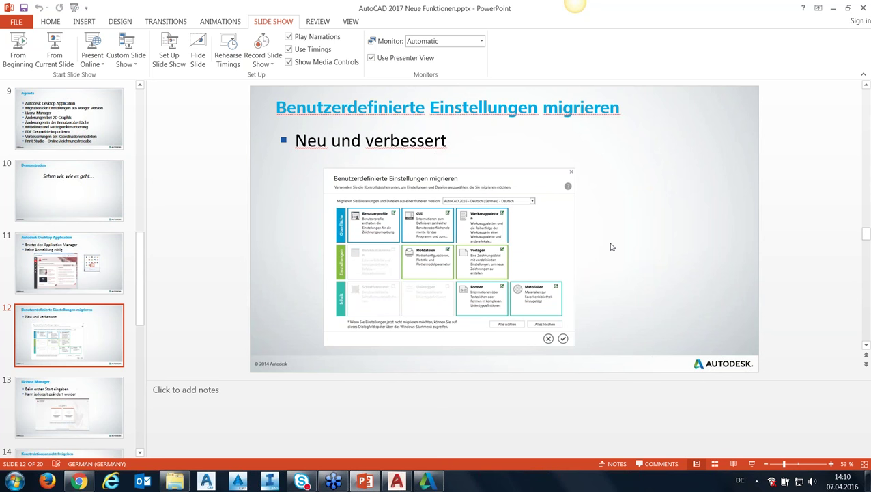
Step: Zoom slide 12 to 75% to inspect the migration dialog, then switch to AutoCAD 2017
ctrl+scroll(612, 246, up, 2)
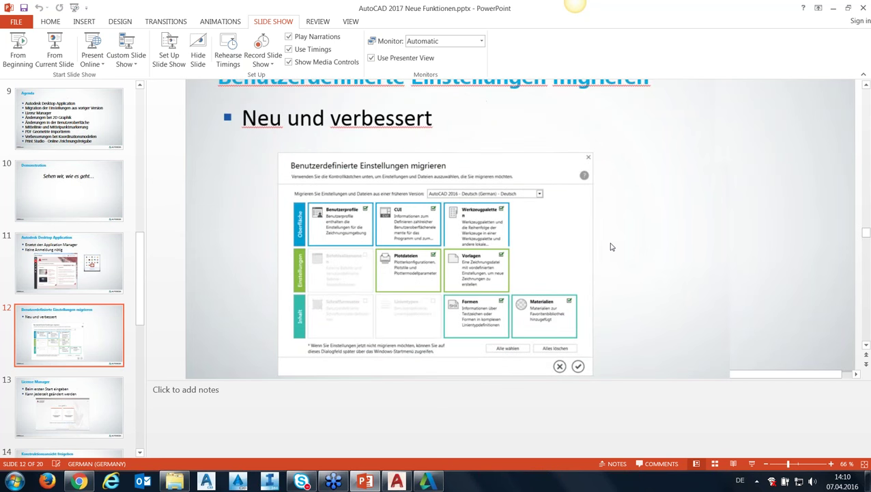
ctrl+scroll(611, 247, up, 1)
scroll(612, 246, down, 1)
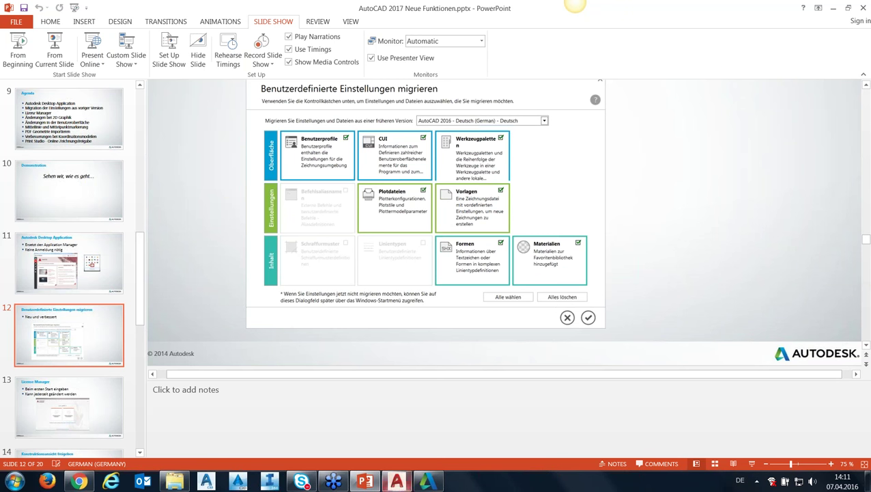
click(401, 483)
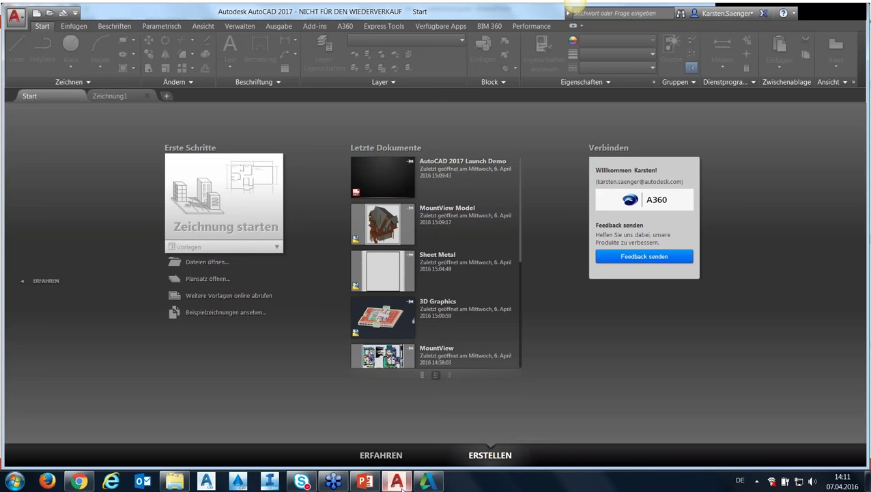
Step: Show the Benutzerdefinierte Einstellungen entries under Autodesk > AutoCAD 2017 - Deutsch, then return to PowerPoint
click(14, 482)
click(38, 431)
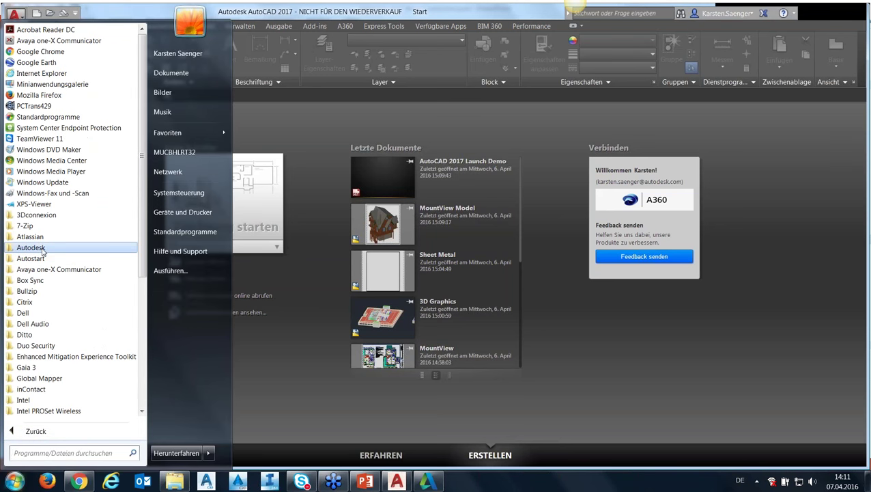
click(42, 252)
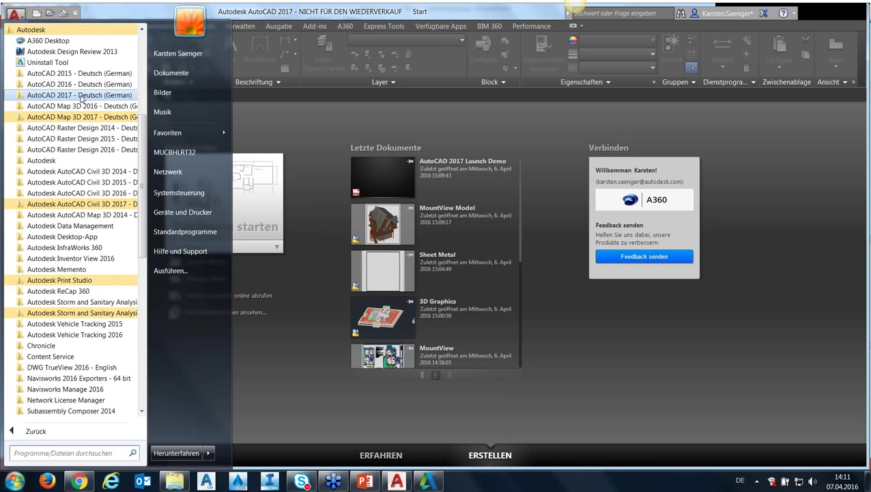
click(80, 97)
click(75, 171)
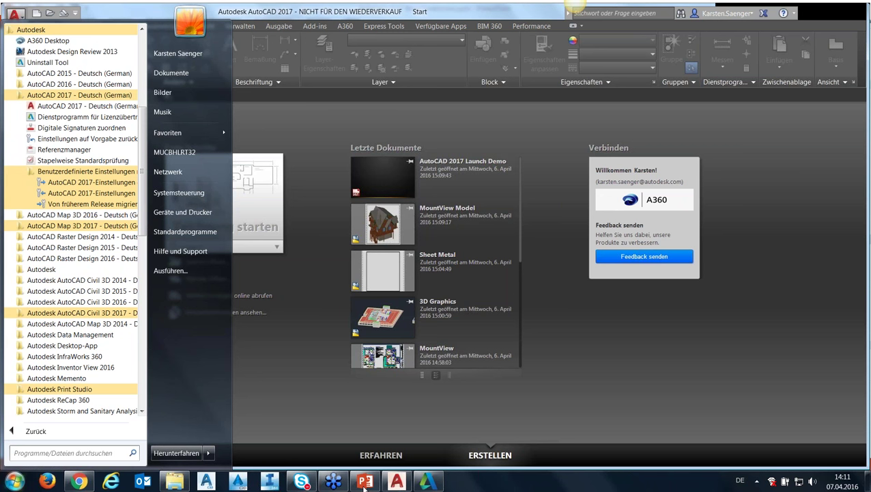
key(Escape)
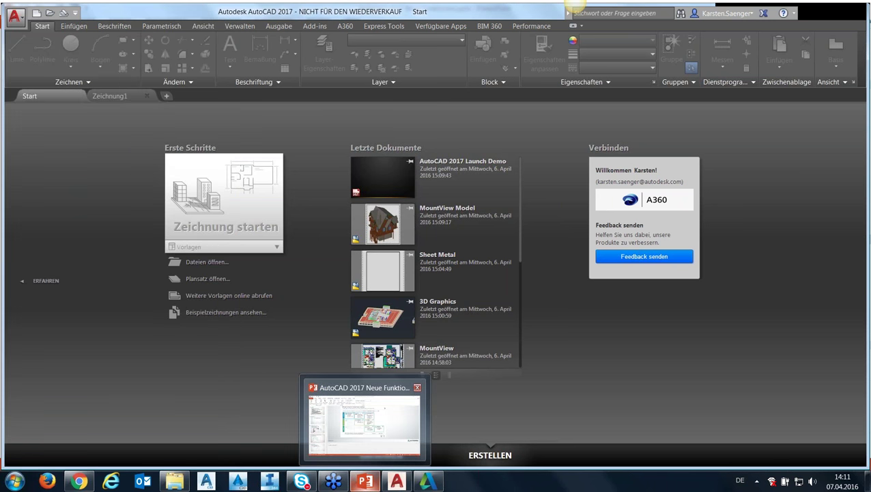
click(364, 423)
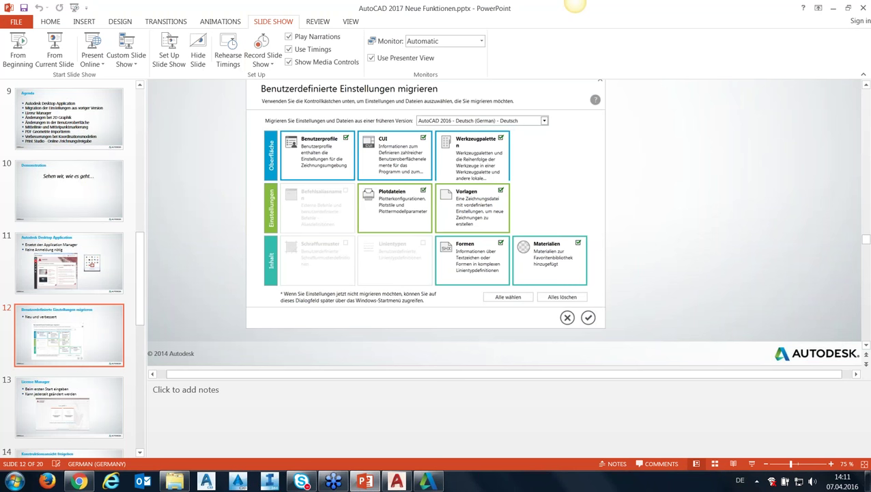
Step: Show slide 13, 'Lizenz Manager', then switch back to AutoCAD 2017
click(118, 408)
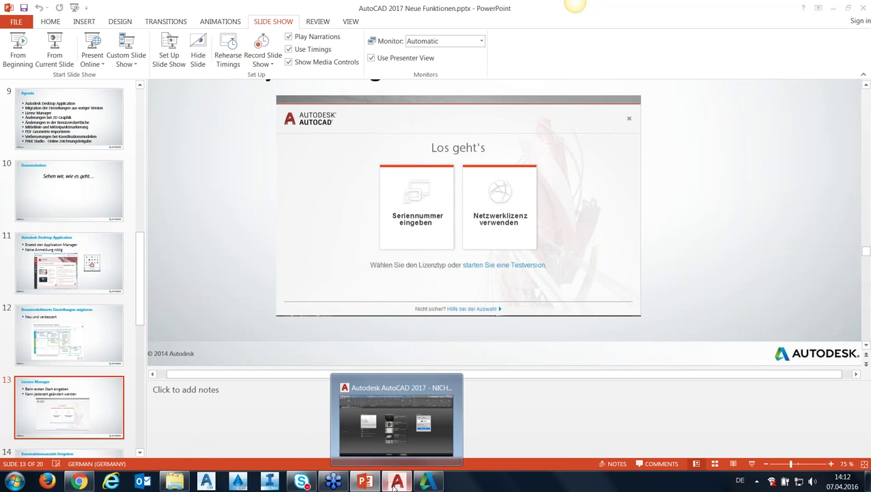
click(395, 481)
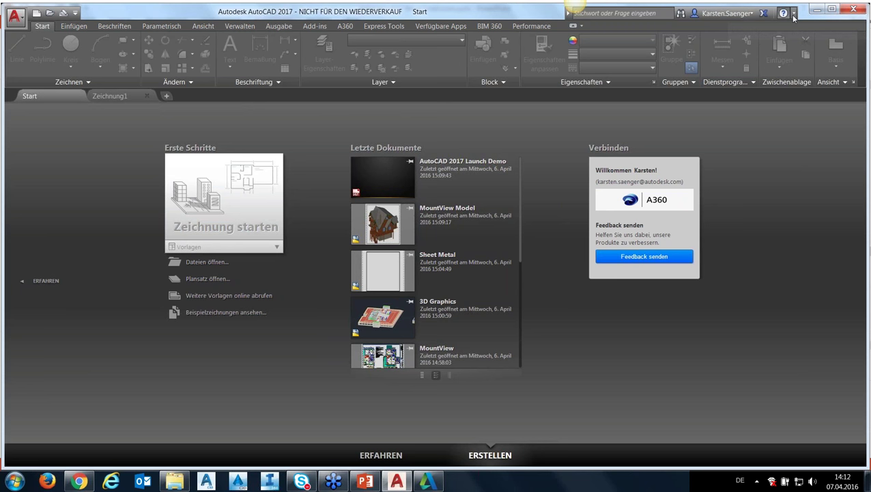
Step: Open 'Lizenz verwalten' from Help > Info to show the Infrastructure Design Suite Ultimate 2017 licence
click(794, 17)
click(751, 102)
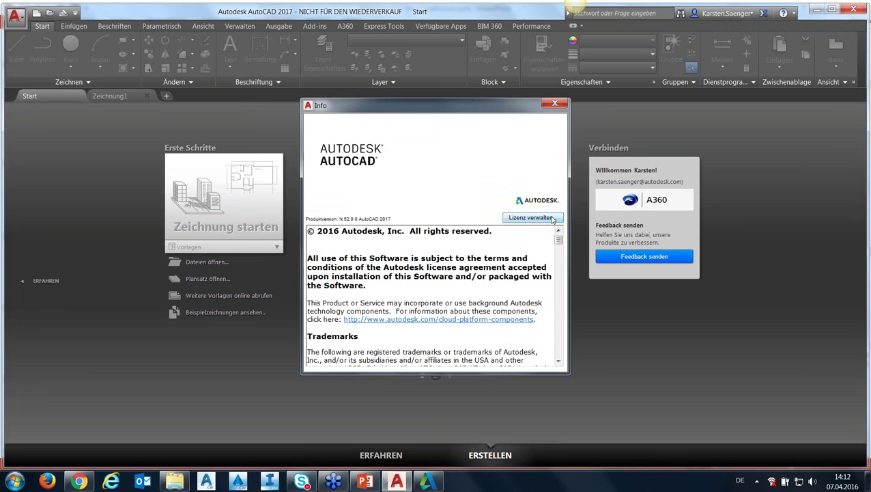
click(551, 217)
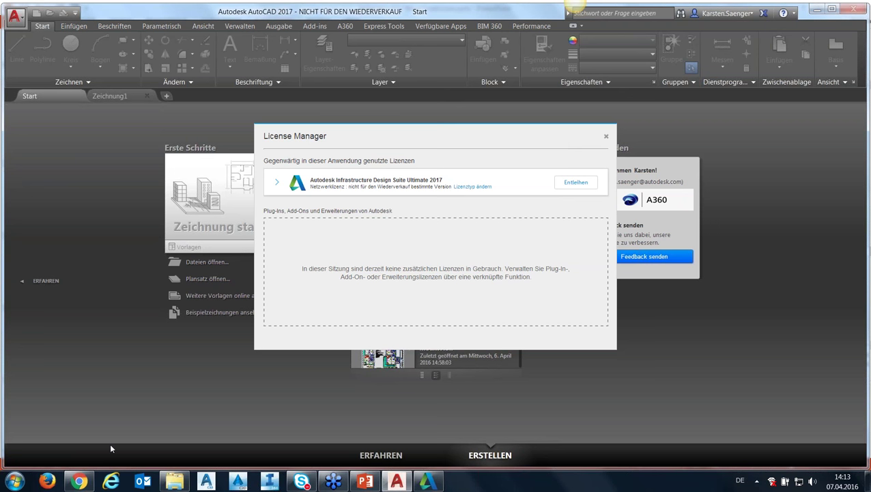
Step: Browse the Windows all-programs list to the Autodesk AutoCAD 2017 - Deutsch group
click(15, 480)
click(27, 432)
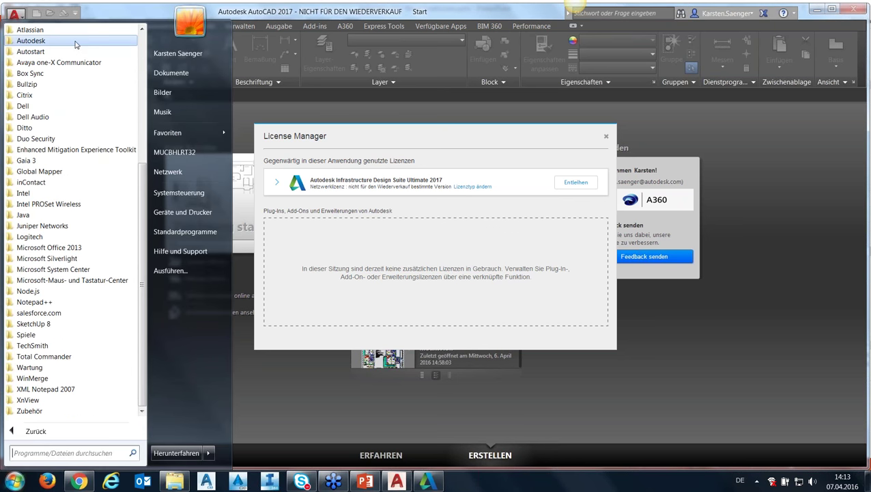
click(75, 41)
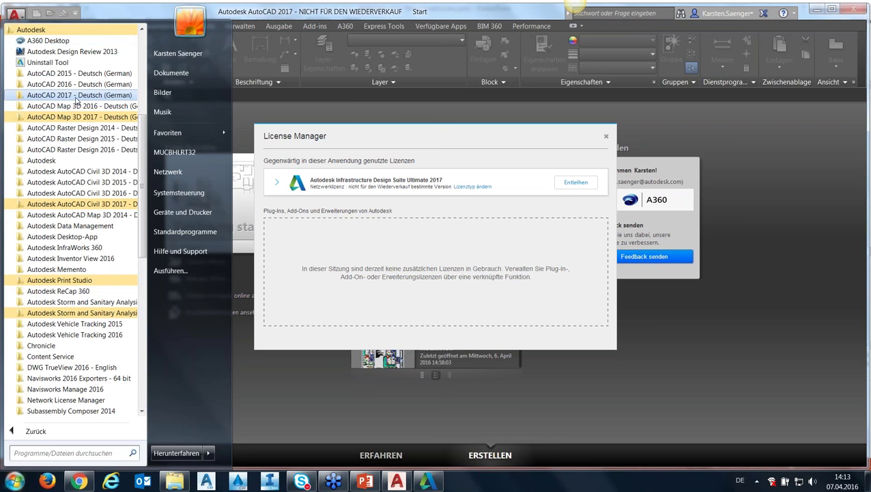
click(76, 97)
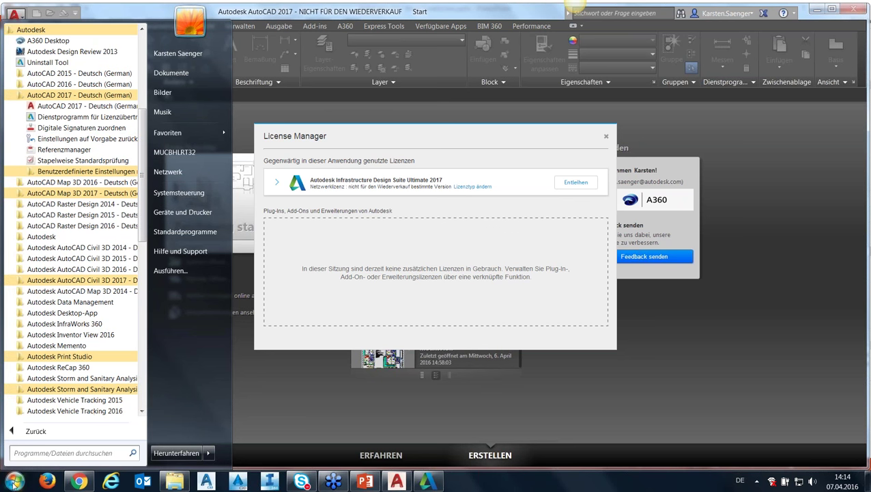
Step: Bring AutoCAD back in front of PowerPoint and close the License Manager dialog
click(366, 481)
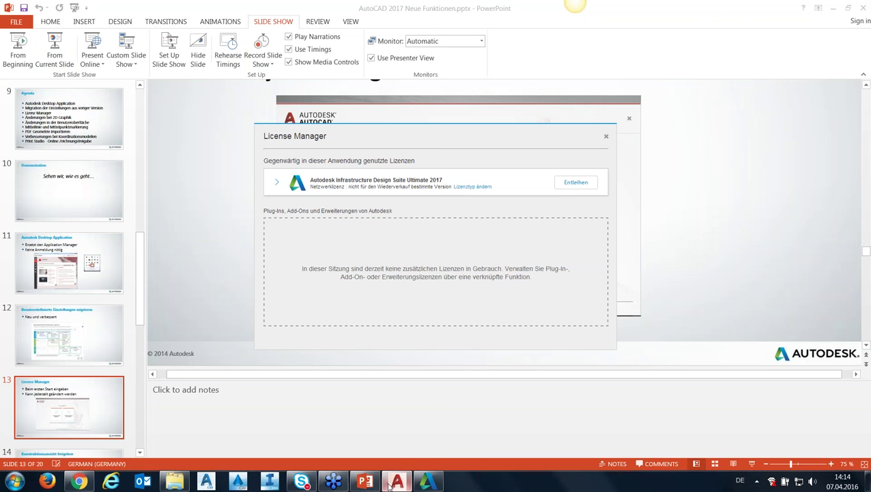
click(391, 484)
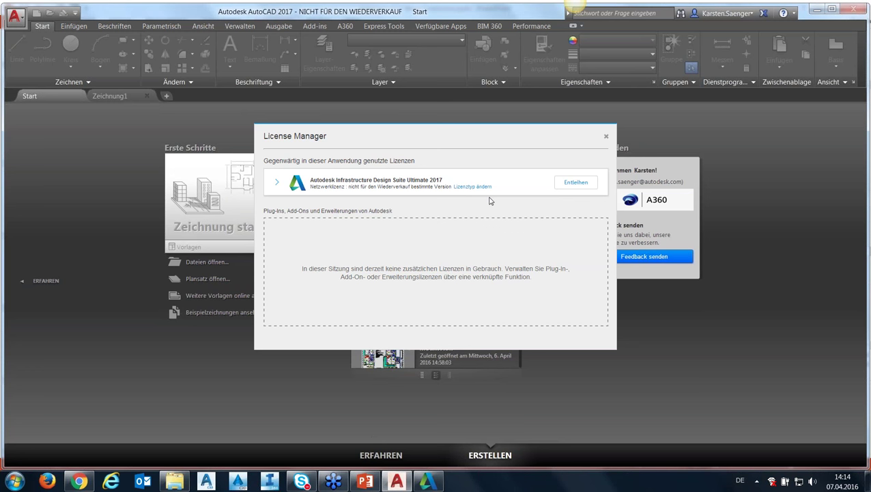
click(606, 136)
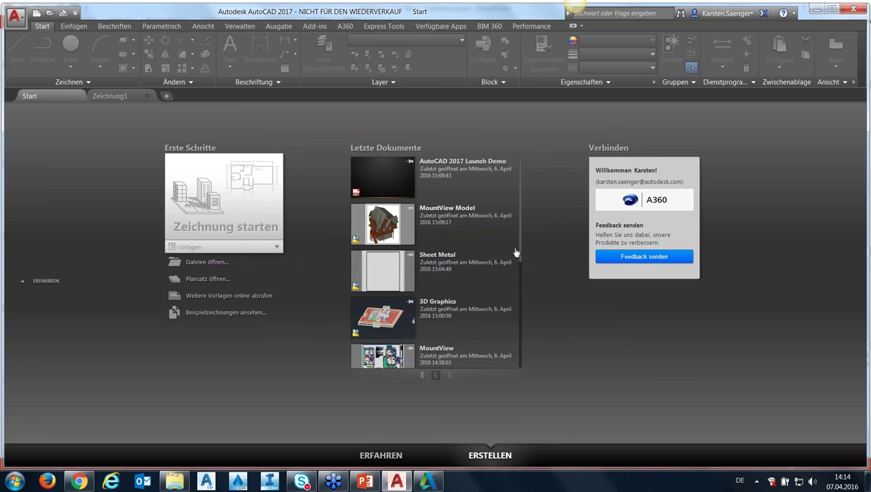
Step: Open the AutoCAD 2017 Launch Demo.dst sheet set and its 2D Graphics sheet, MountView.dwg
click(200, 280)
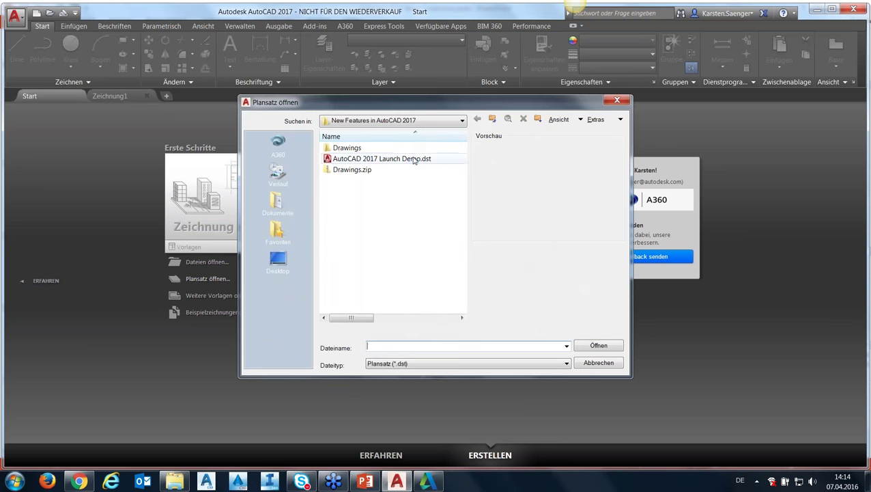
click(396, 158)
click(591, 344)
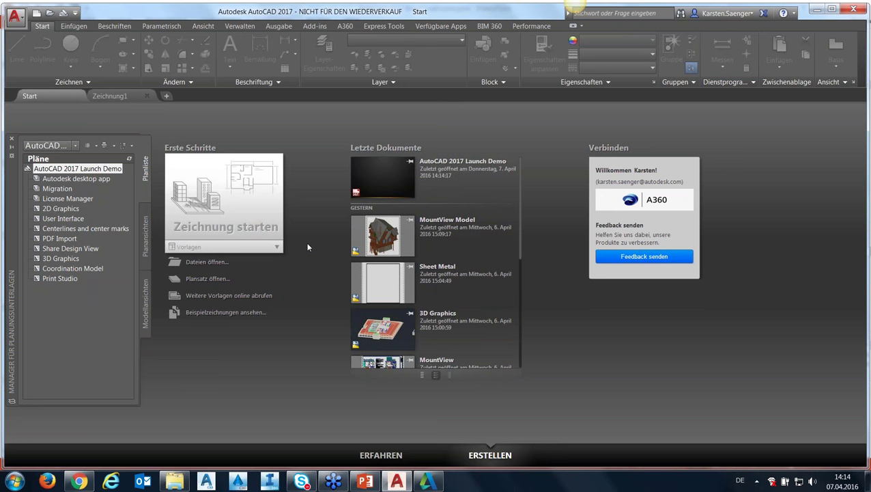
click(65, 210)
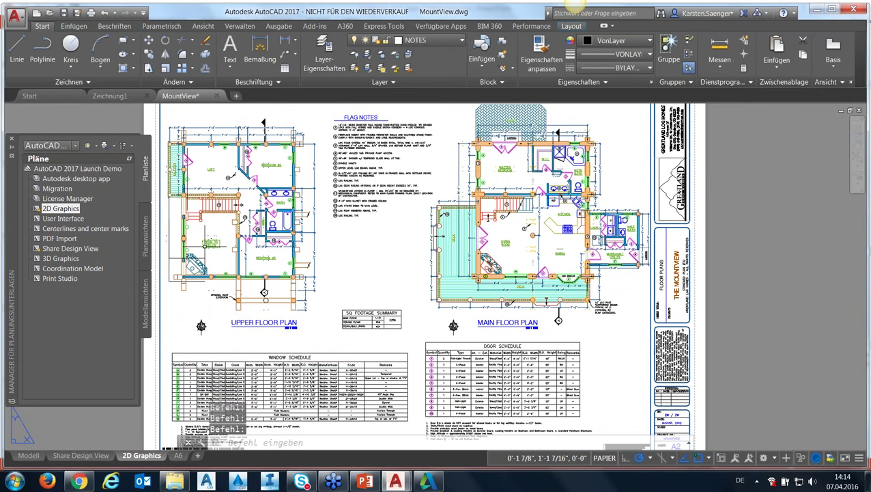
Step: Review the Grafikleistung (graphics performance) dialog, cancel it unchanged, and switch to the Modell tab
click(817, 460)
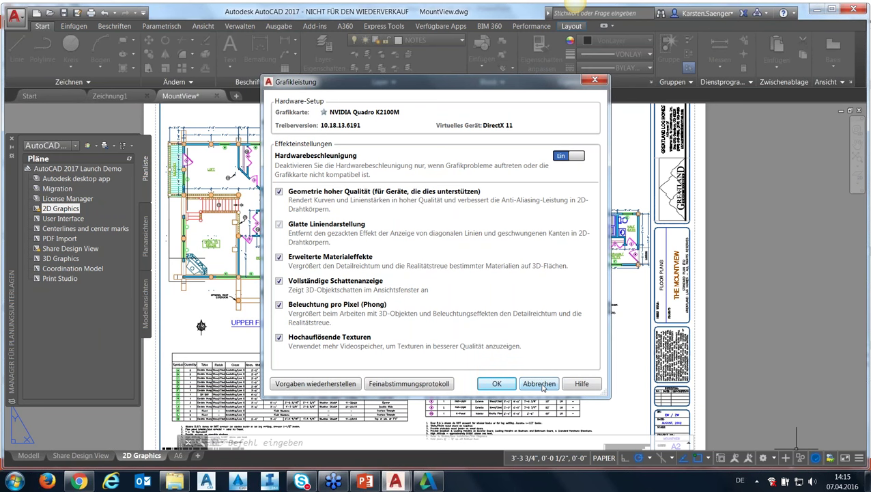
click(541, 383)
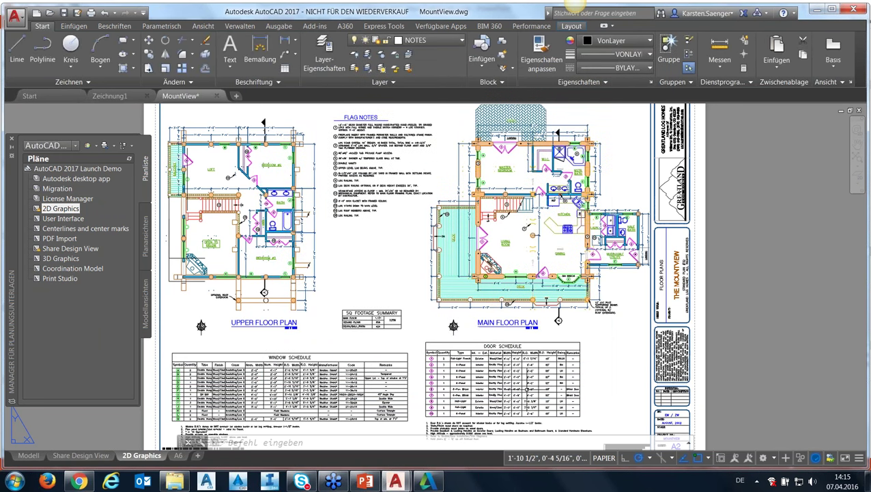
click(28, 455)
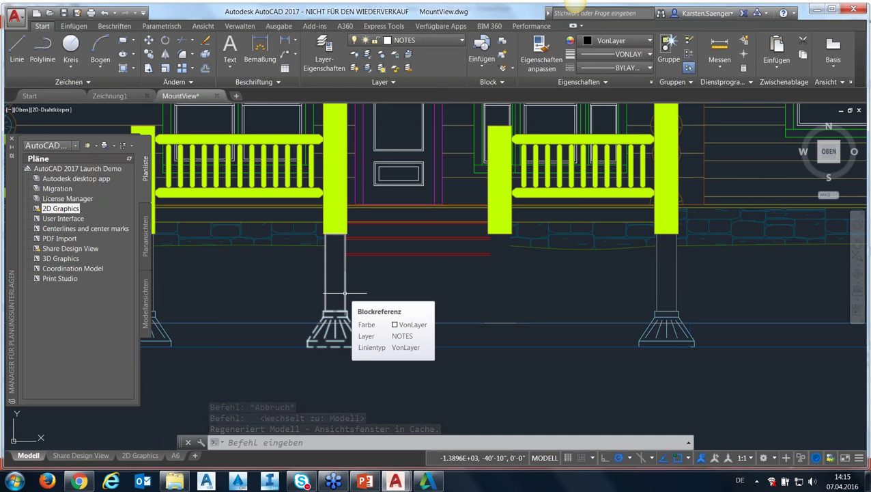
Step: Copy the left porch column block to sit beneath the right railing's left post
click(345, 293)
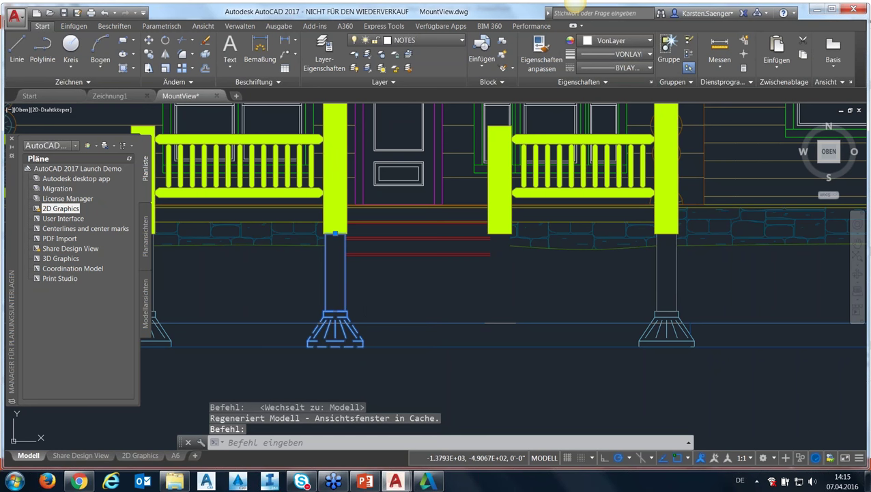
right_click(364, 295)
mouse_move(416, 159)
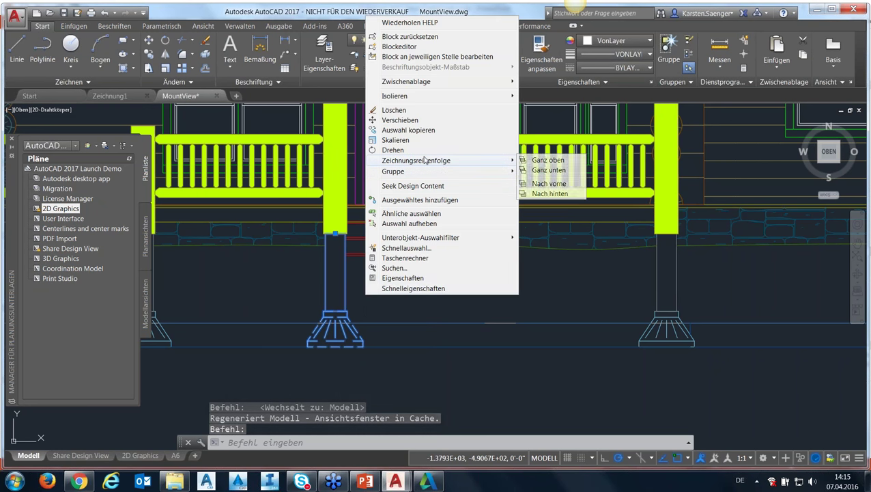
click(408, 130)
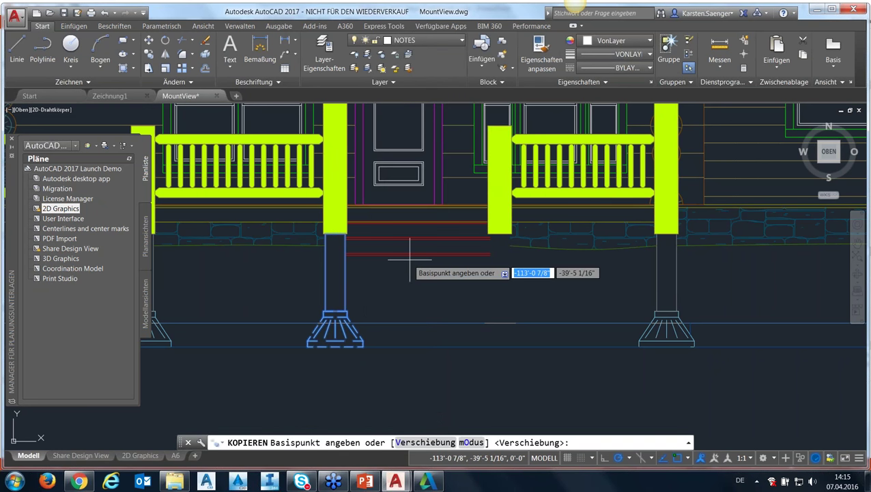
click(687, 457)
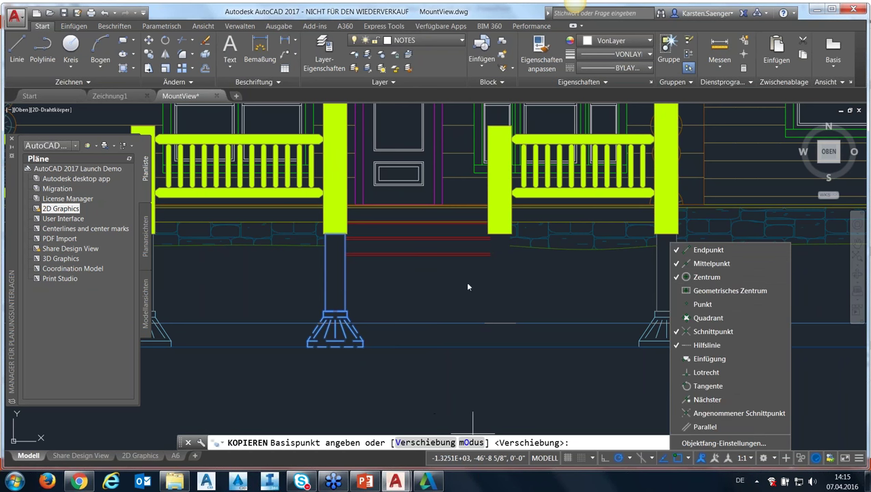
click(379, 247)
click(345, 233)
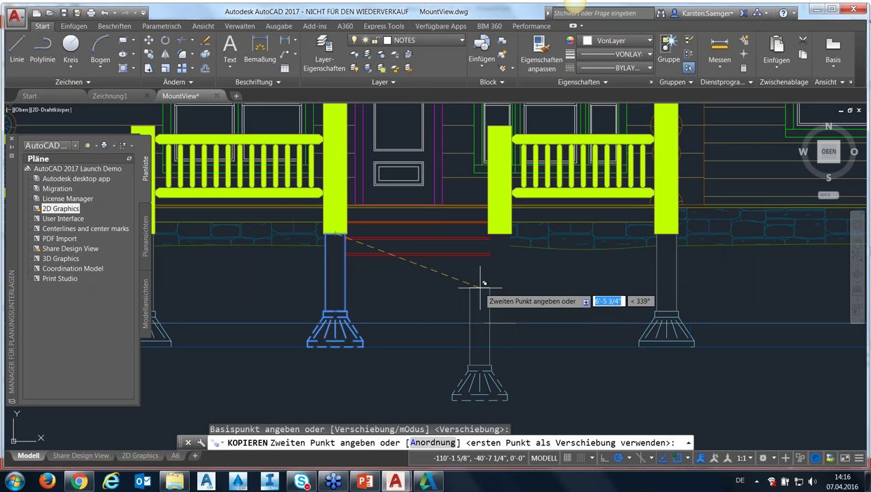
click(504, 230)
key(Escape)
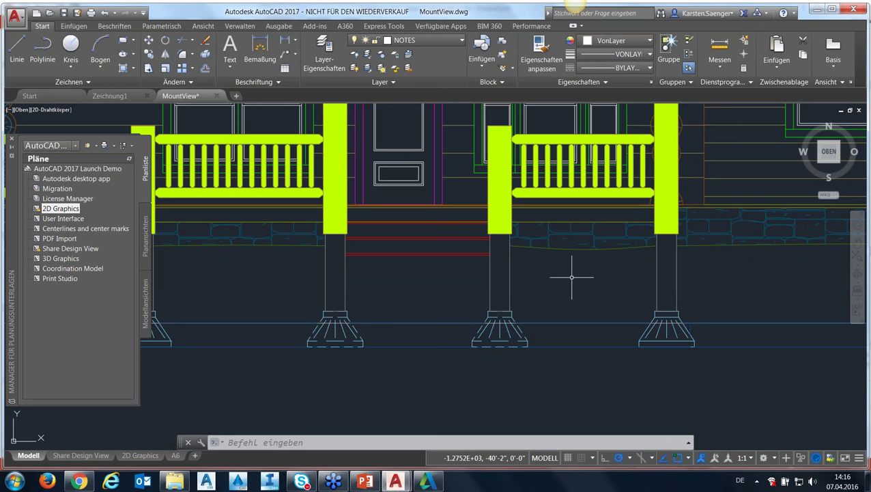
Step: Browse the viewport's visual-style and standard-view lists without changing anything
click(65, 111)
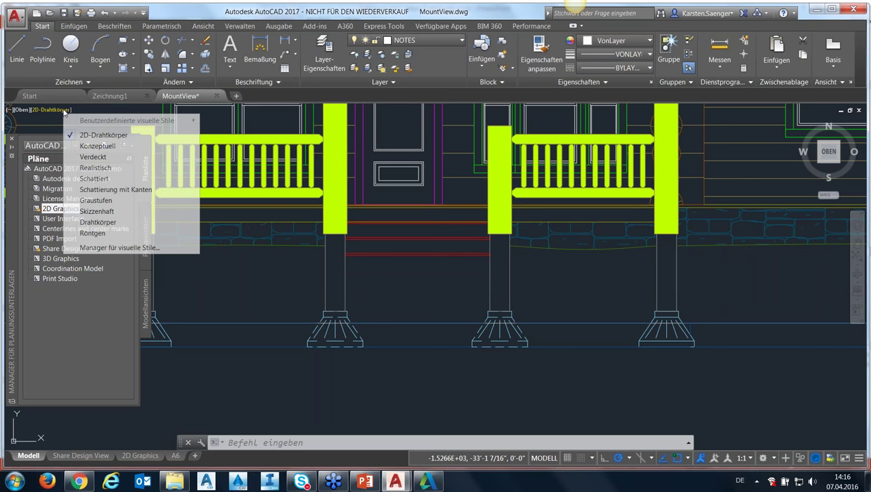
click(24, 110)
click(24, 110)
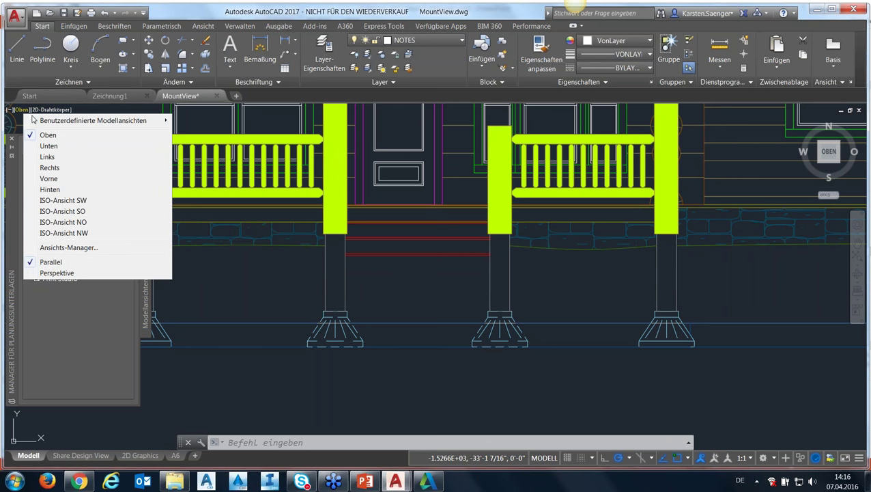
click(53, 110)
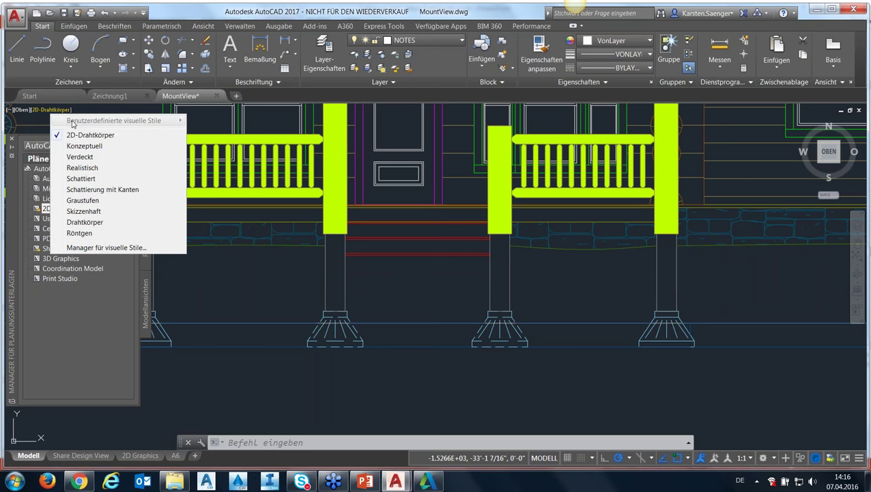
click(66, 358)
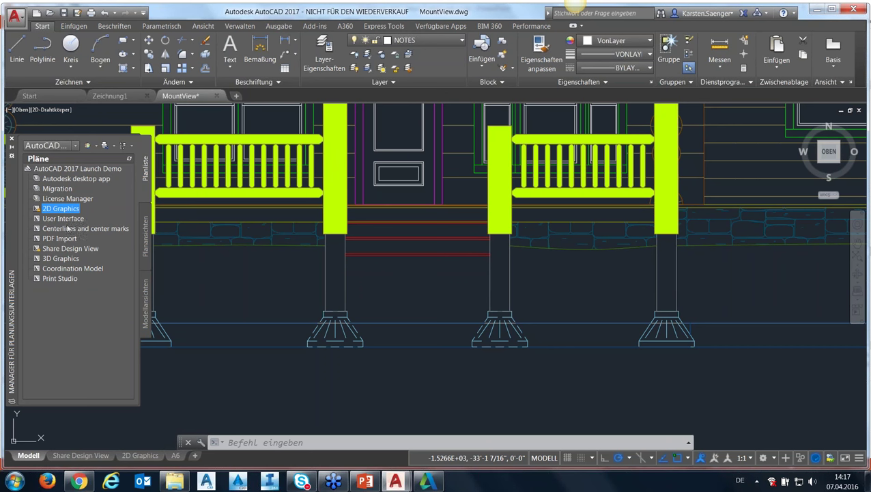
Step: Open the User Interface sheet from the Sheet Set Manager
key(Escape)
key(Escape)
key(Down)
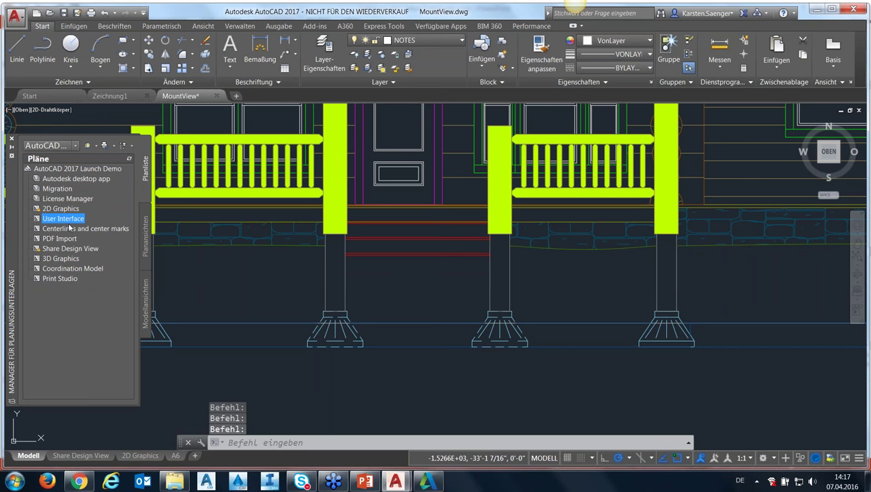
key(Return)
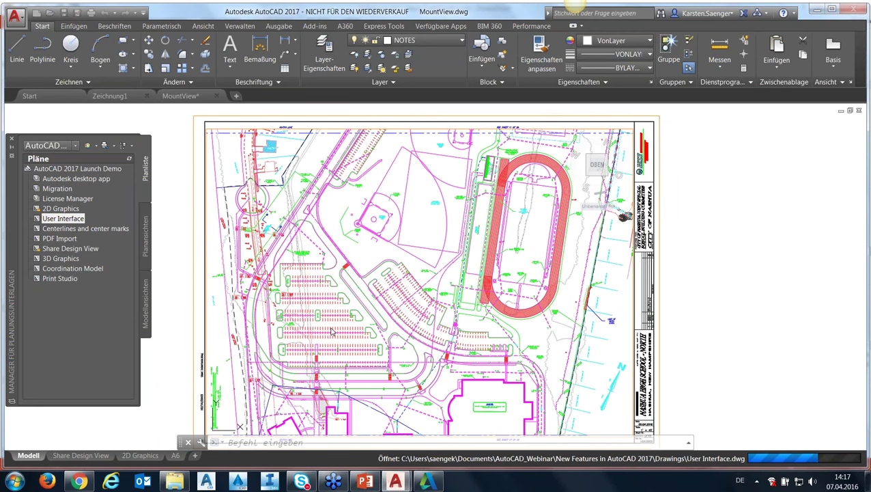
Step: Switch to MountView, zoom in and out, and inspect the visual-style list
click(177, 96)
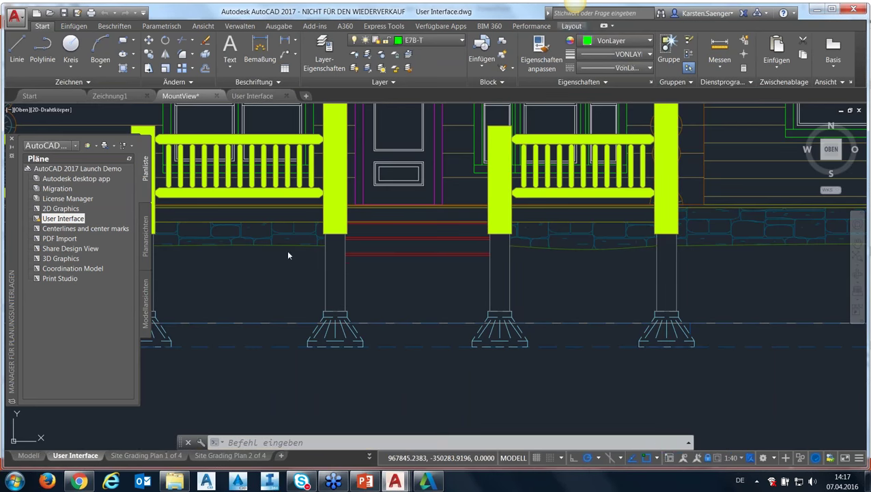
scroll(445, 330, up, 2)
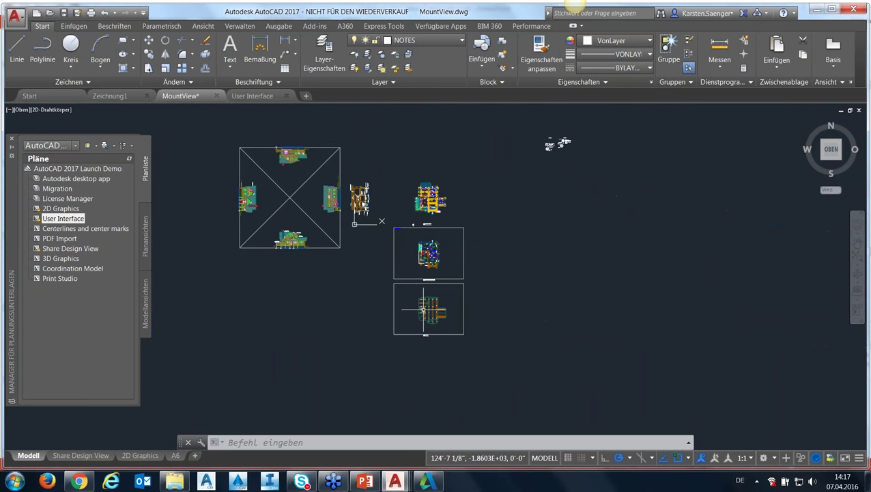
scroll(437, 325, up, 3)
scroll(428, 319, up, 5)
scroll(428, 319, down, 4)
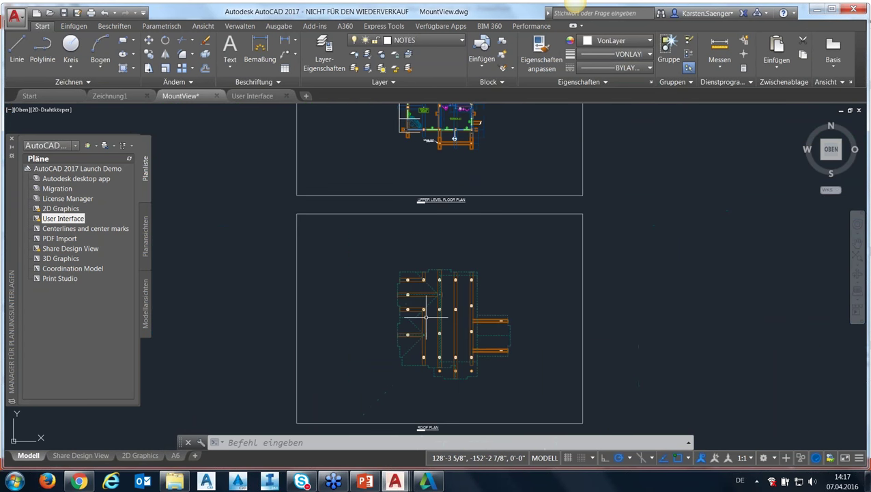
scroll(428, 319, down, 4)
click(54, 111)
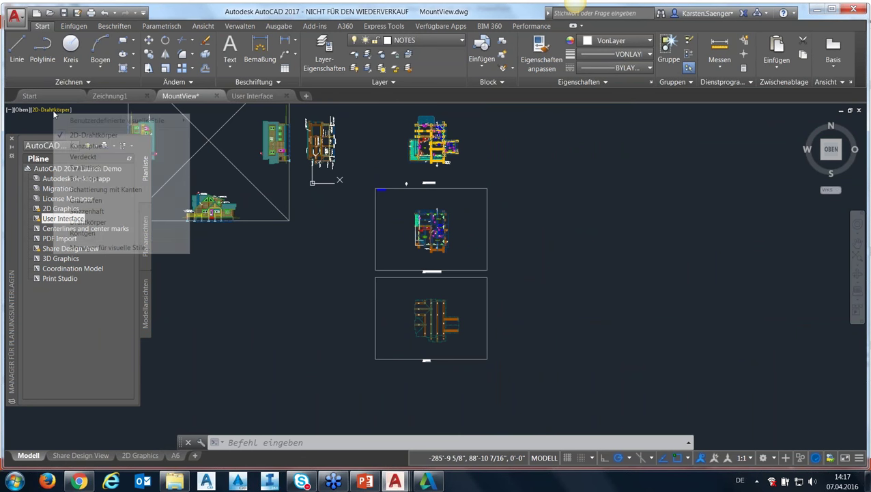
click(239, 329)
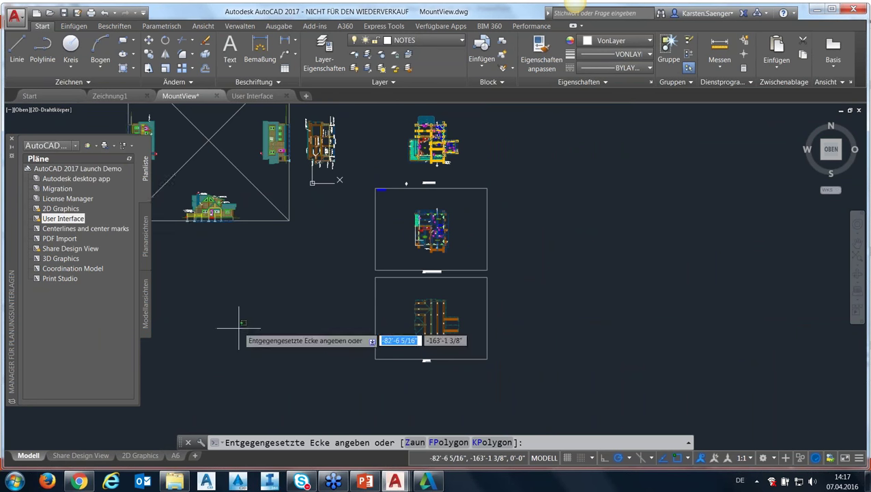
Step: Check the visual-style and view lists in User Interface, then return to the MountView tab
click(251, 99)
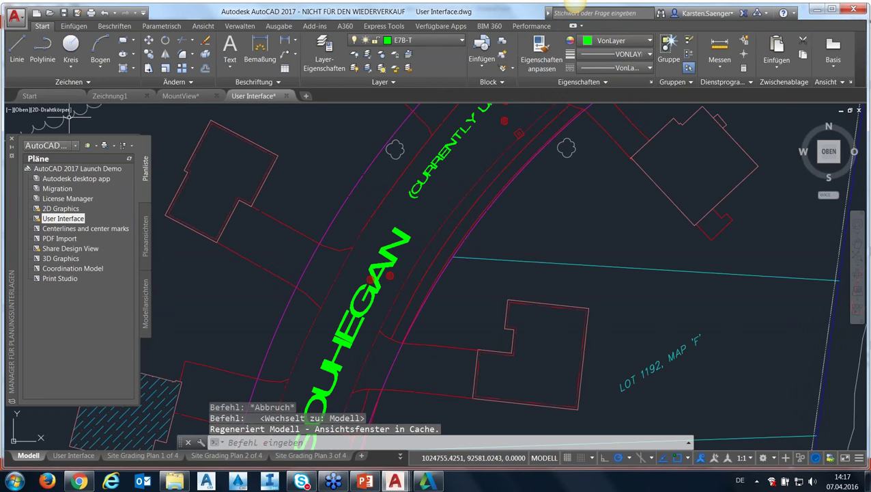
click(58, 109)
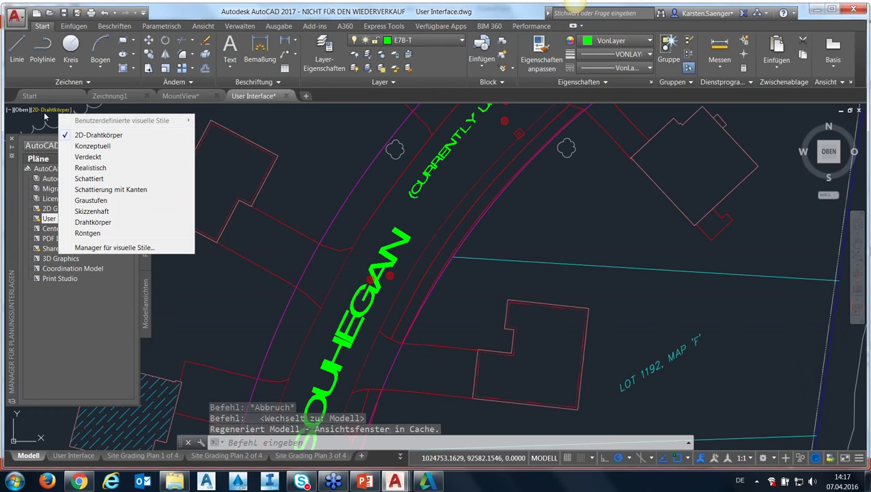
click(21, 110)
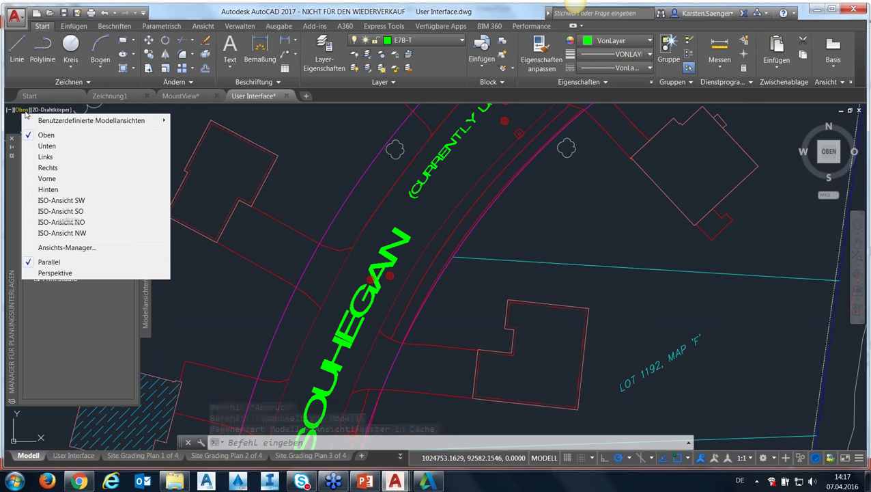
click(234, 204)
click(190, 97)
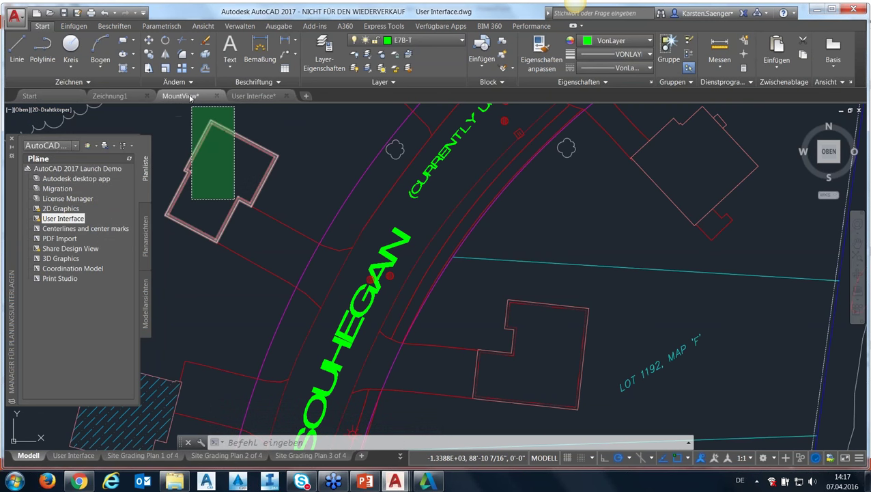
Step: Jump to the saved Dots view, window-select the dotted Log Beam polylines, and show their properties
click(21, 111)
mouse_move(90, 120)
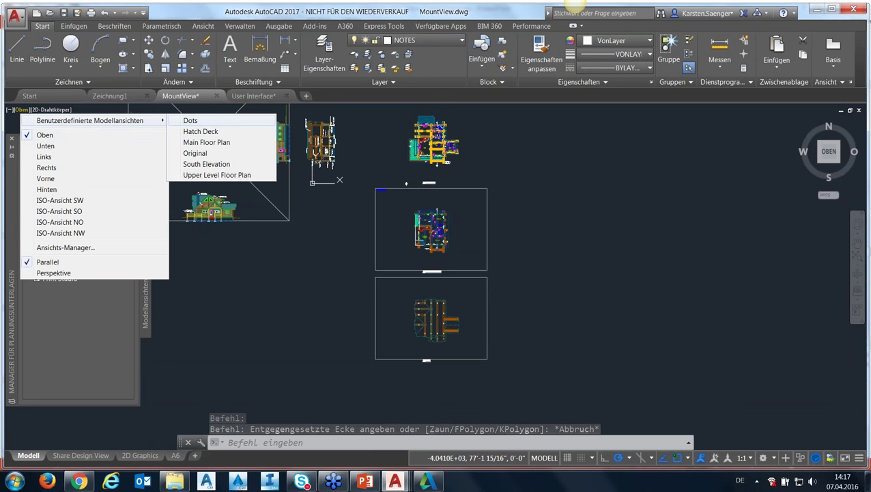
click(191, 120)
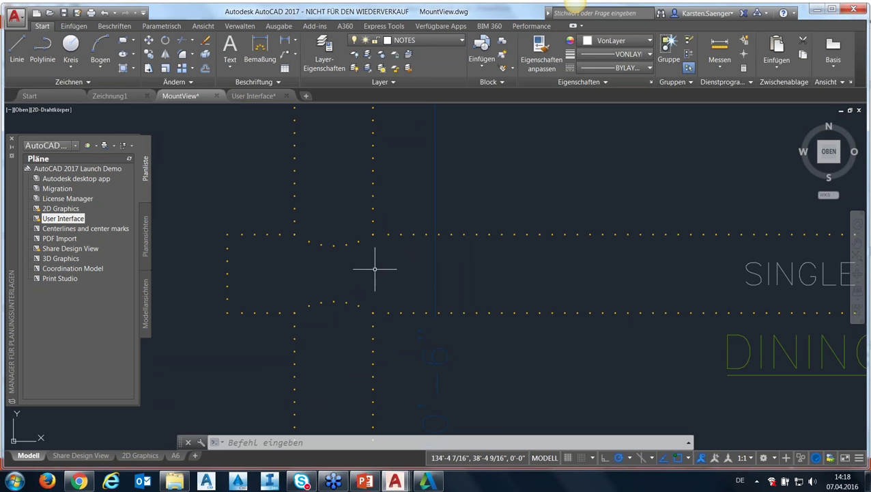
click(319, 245)
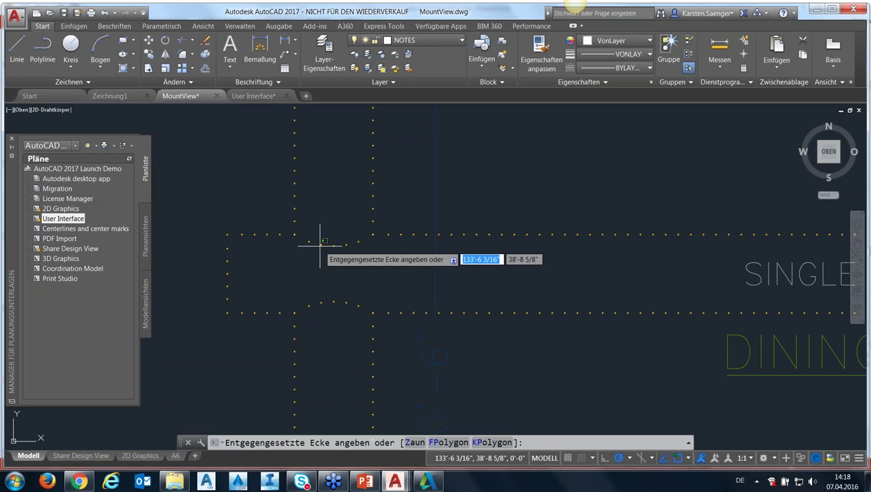
click(320, 247)
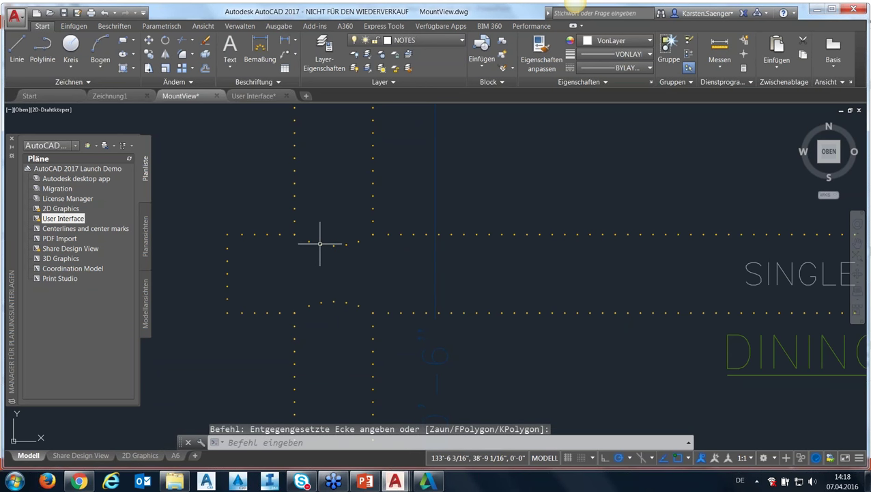
click(320, 243)
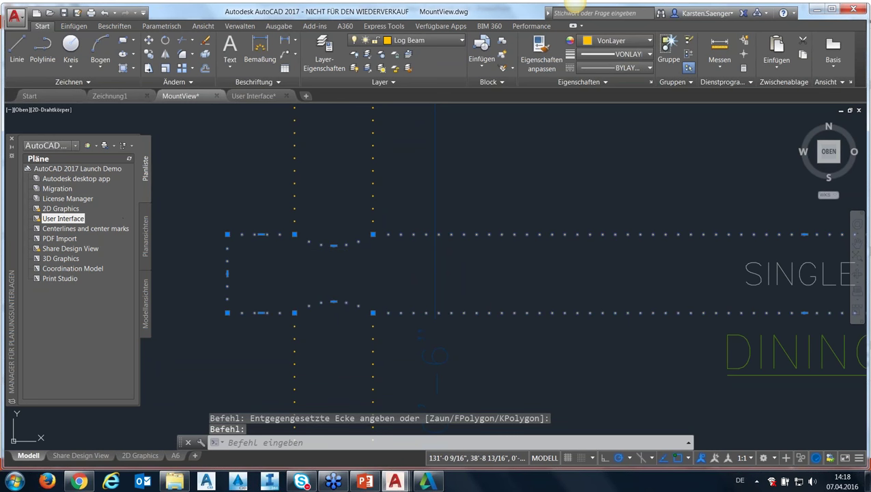
key(ctrl+1)
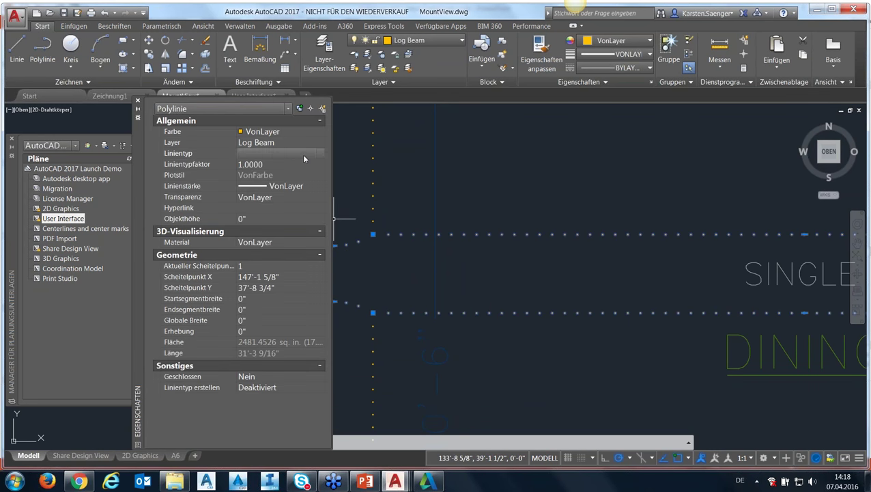
Step: Set the selected Log Beam polylines' linetype to DASHDOT, then deselect them
click(320, 153)
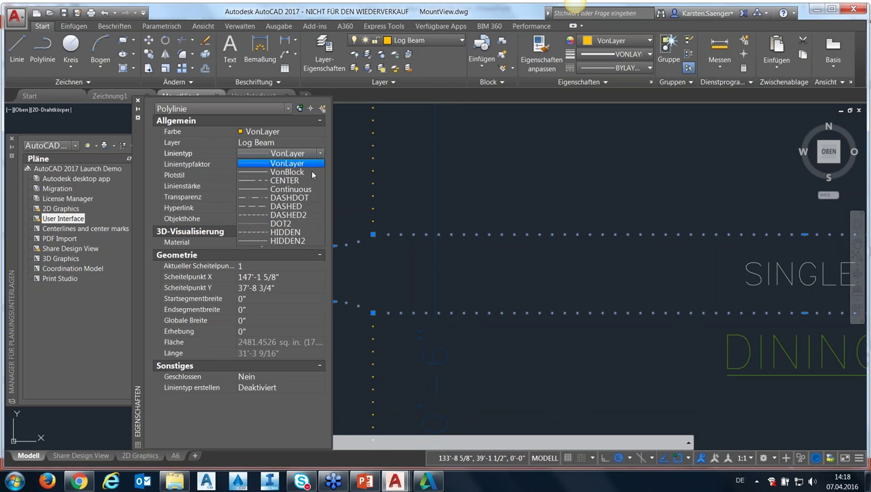
click(306, 197)
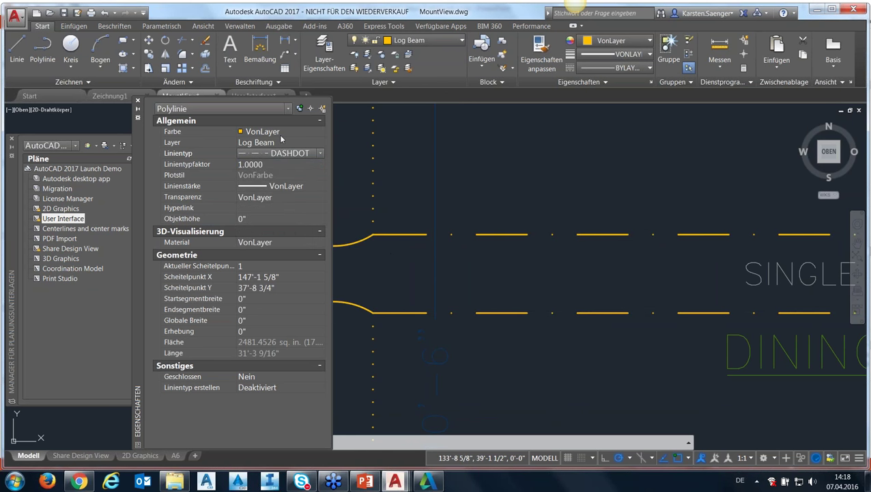
drag(135, 184, 18, 184)
key(Escape)
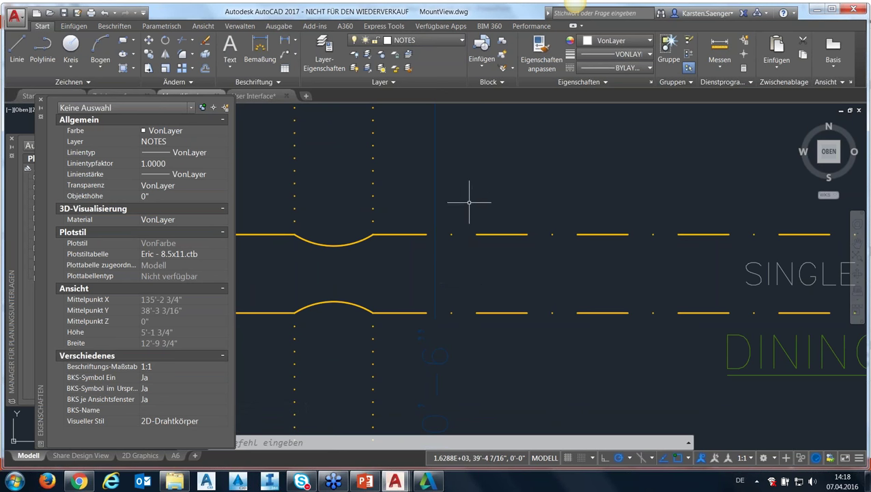
Step: Try window selections inside the dash gaps, cancelling each attempt
click(470, 198)
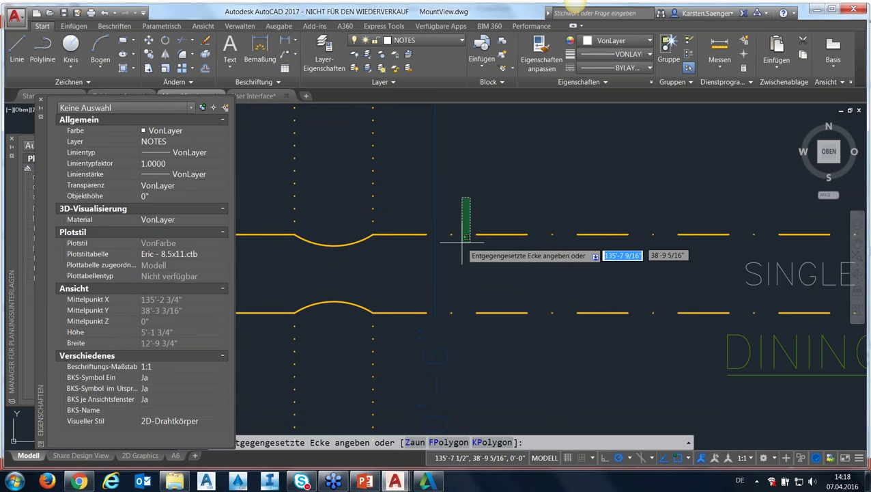
key(Escape)
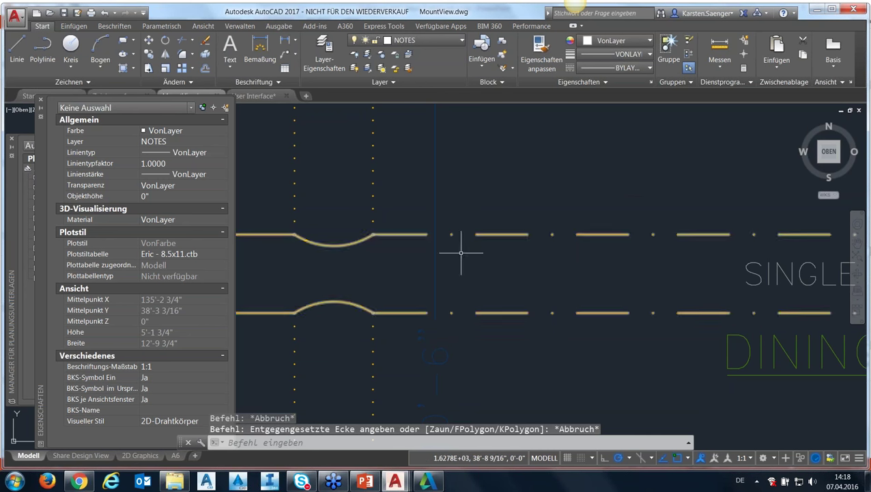
click(469, 197)
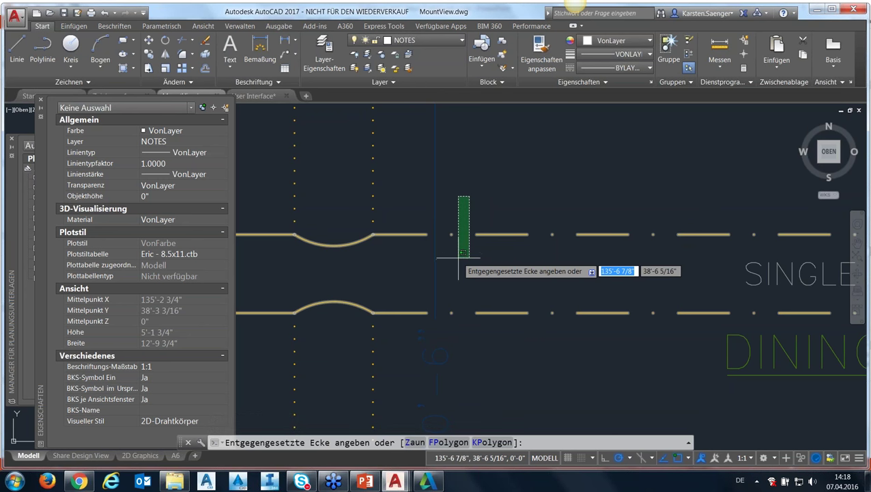
key(Escape)
text(Lt)
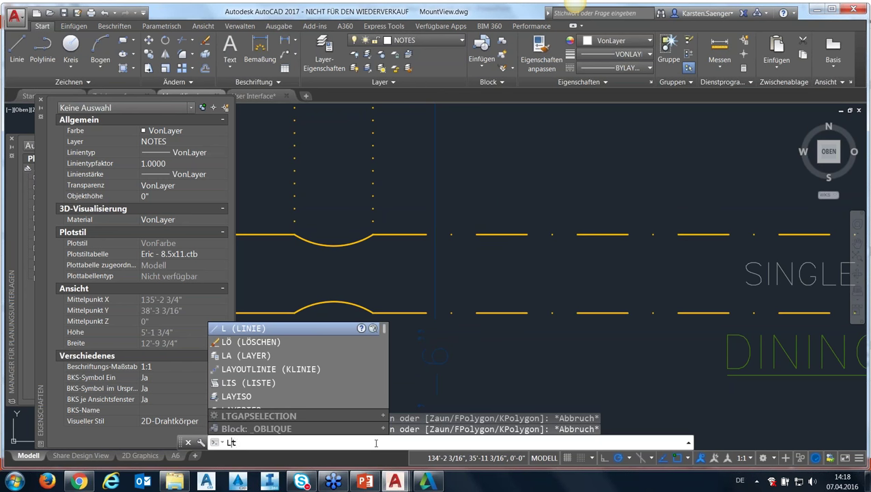
Step: Set LTGAPSELECTION to 0 and confirm a window inside a dash gap selects nothing
text(Tg)
text(a)
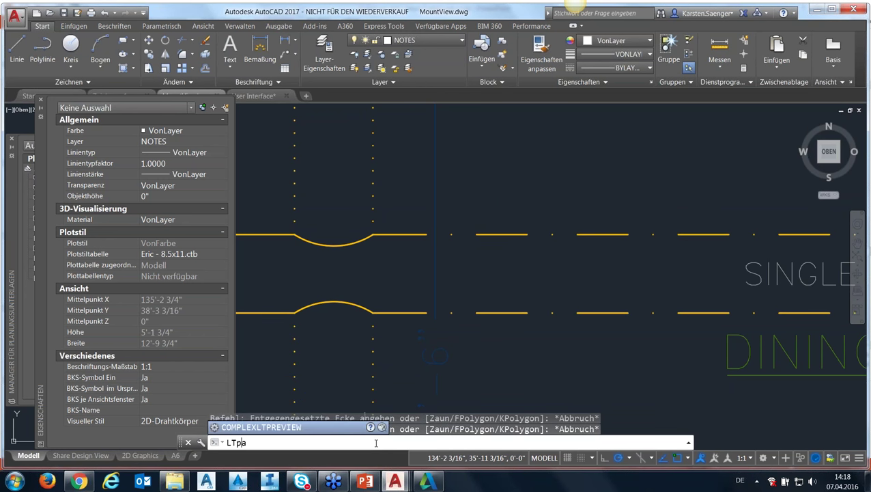
text(g)
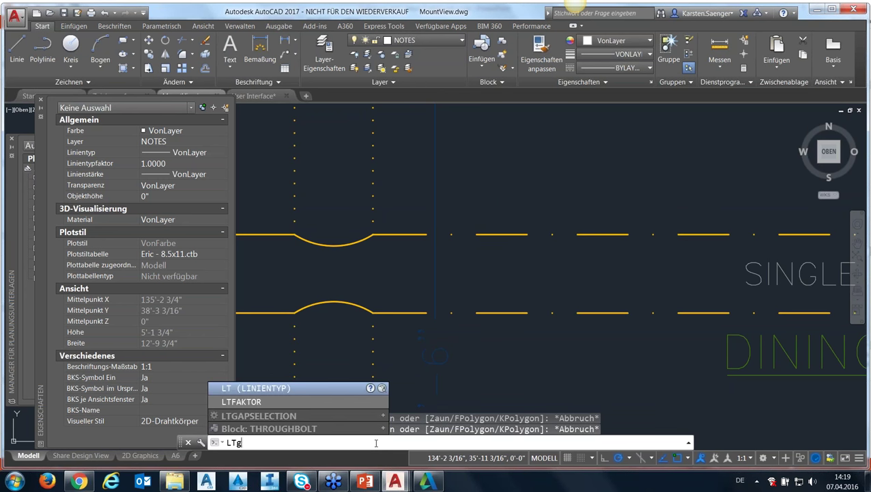
text(aps)
key(Return)
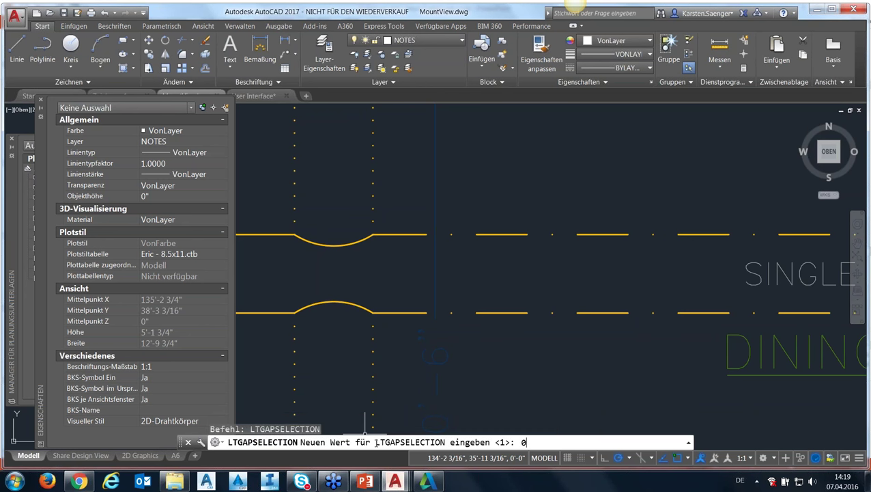
key(Return)
click(468, 191)
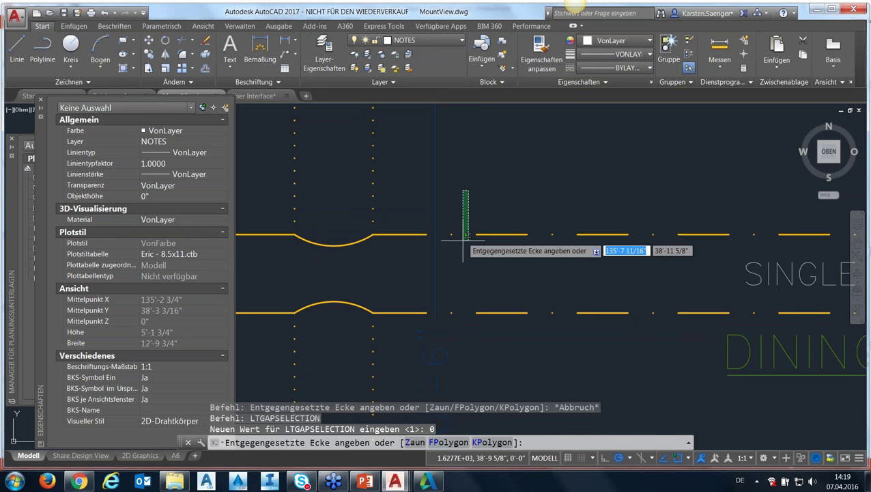
click(463, 244)
click(472, 204)
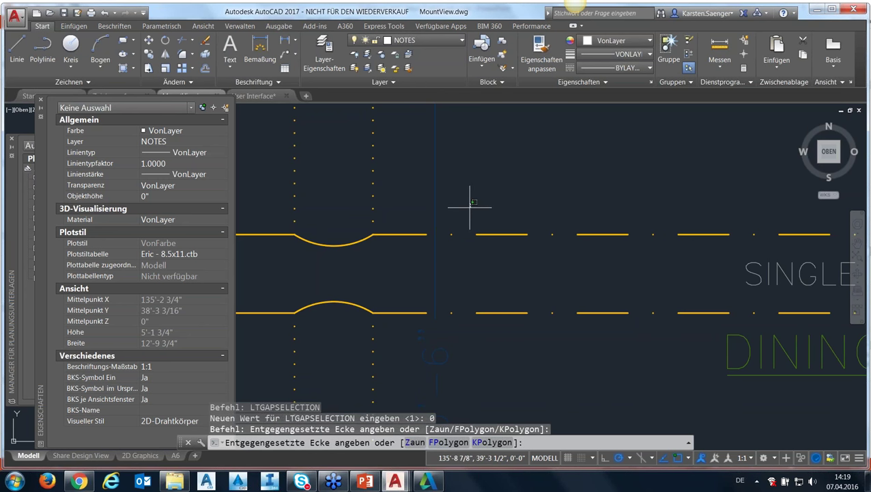
click(453, 263)
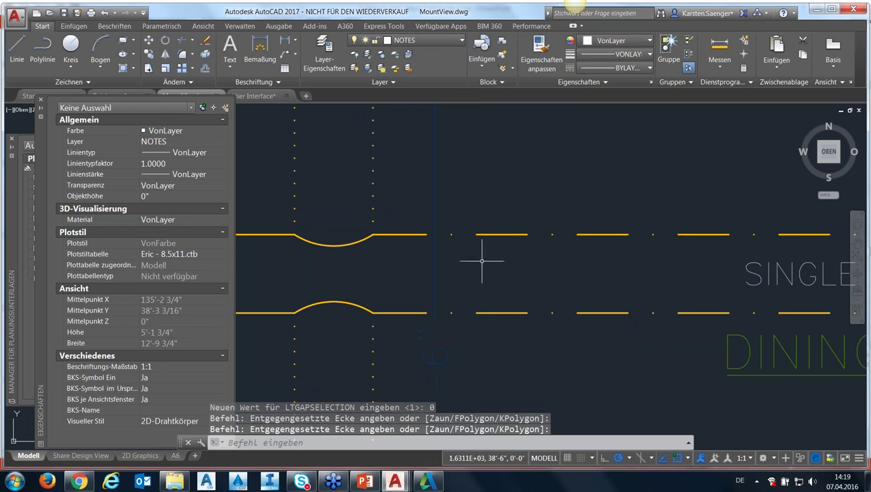
Step: Set LTGAPSELECTION to 1 and start a selection window inside the gap
text(LTGAPSELECTION)
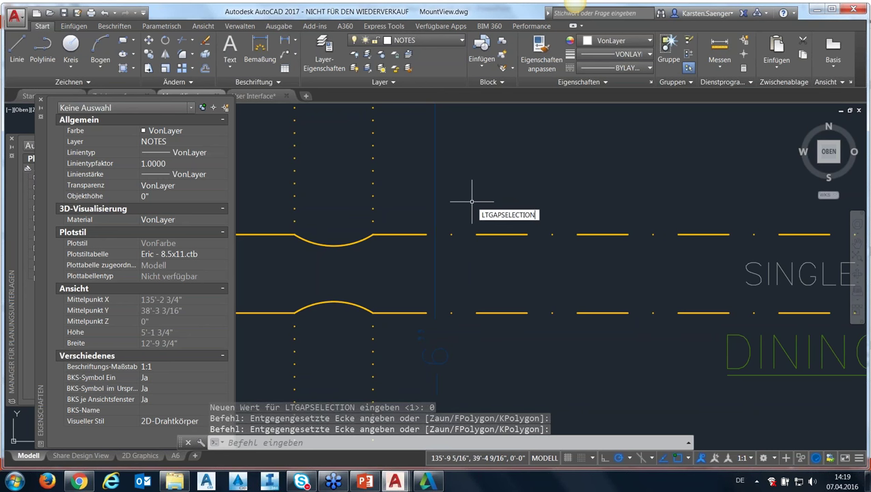
key(Return)
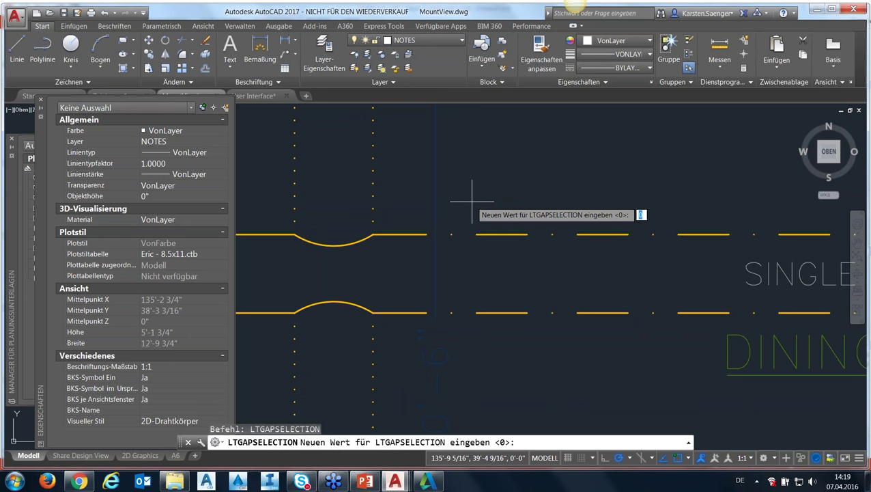
key(Return)
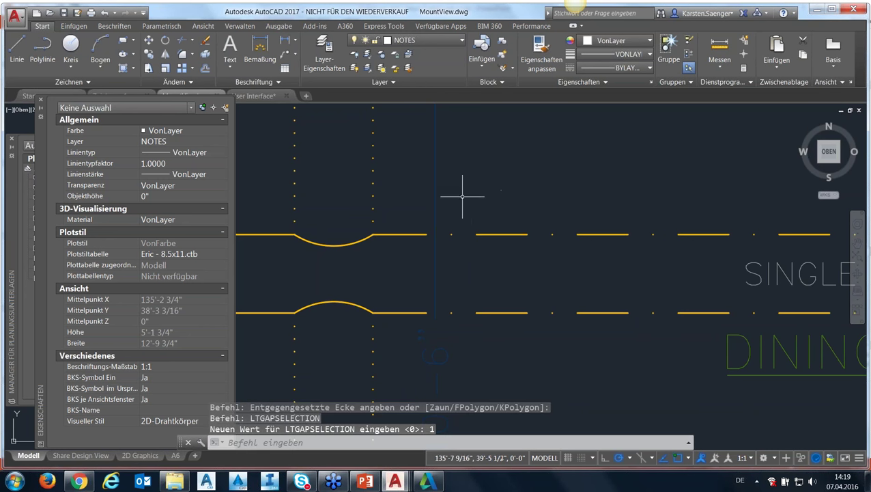
click(467, 201)
Step: Select the curved beam polylines and change their linetype from DASHDOT to DOT2
click(463, 272)
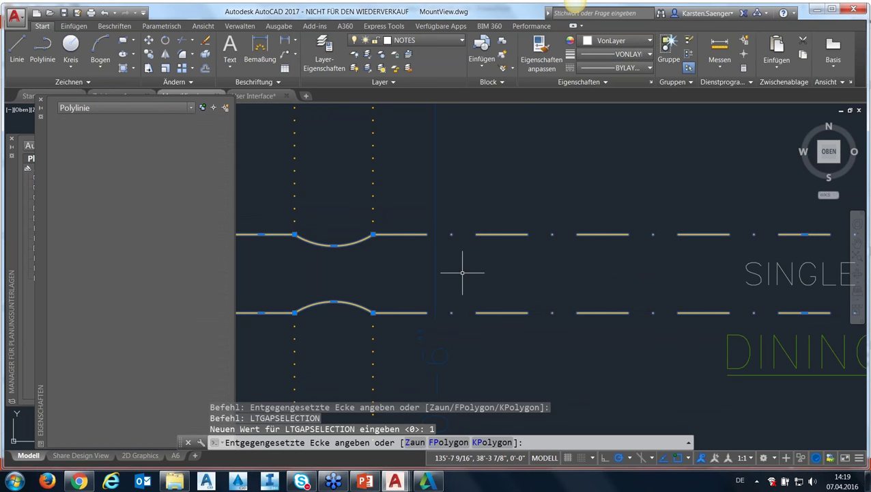
key(Escape)
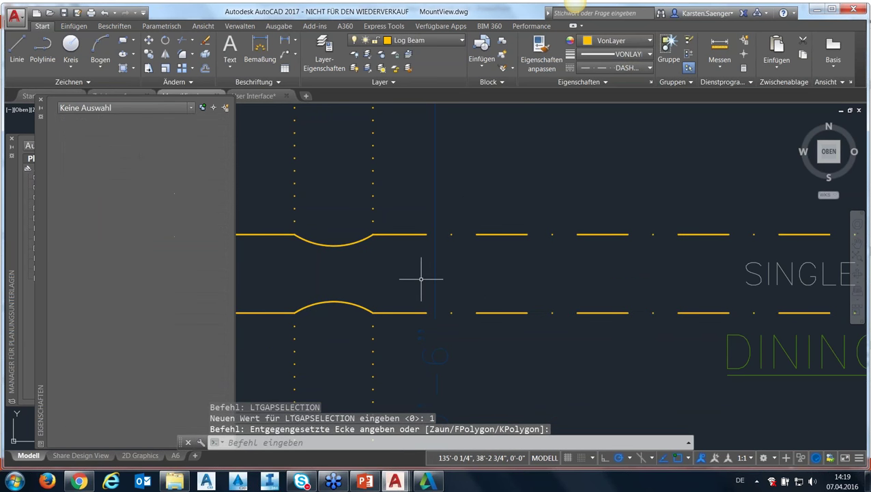
click(366, 238)
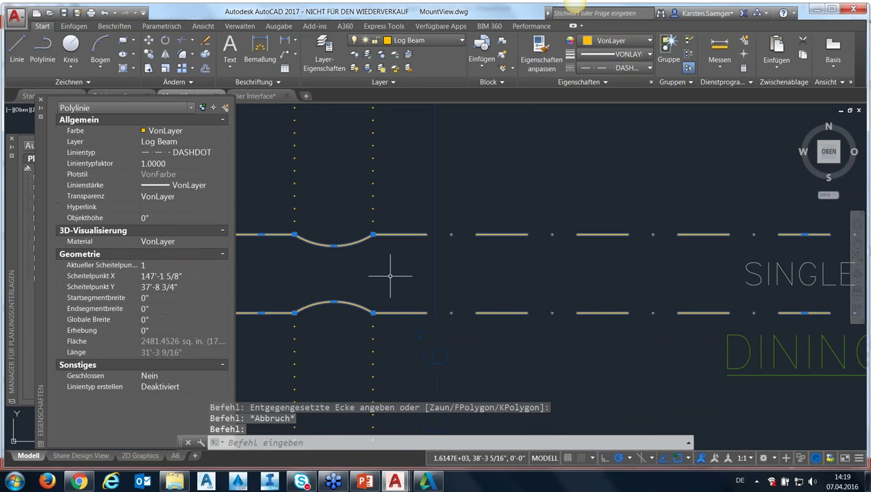
click(211, 153)
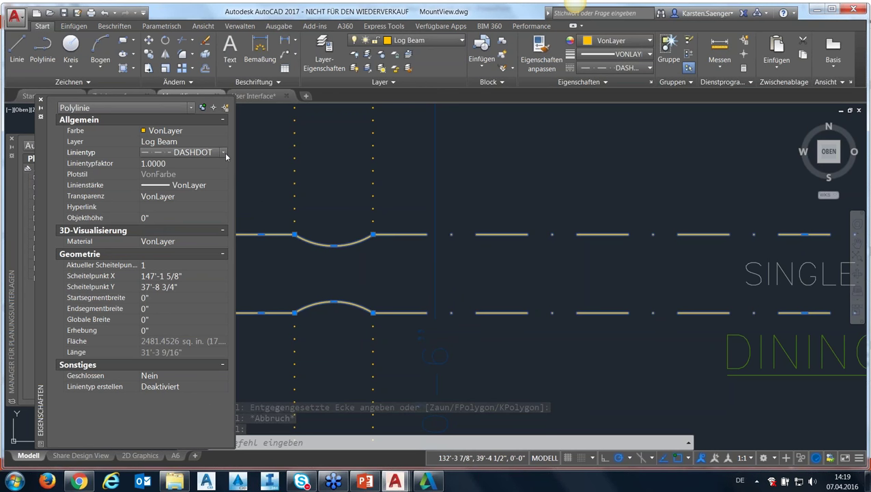
click(226, 156)
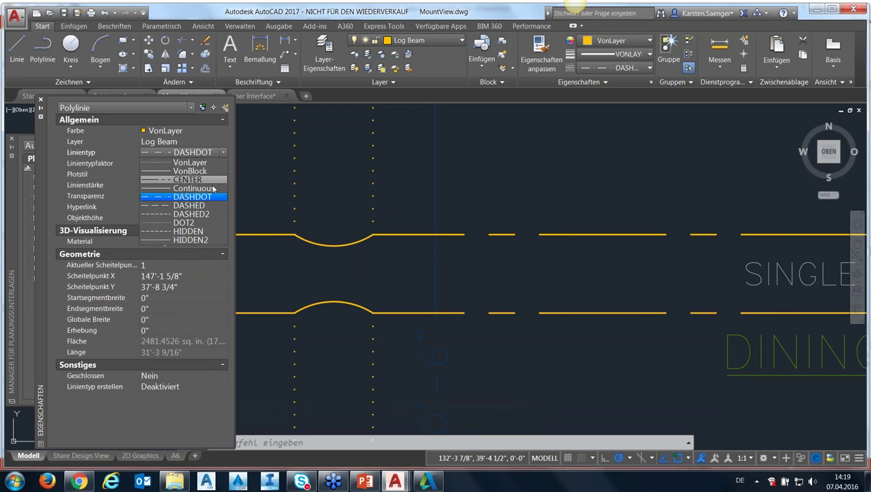
click(191, 222)
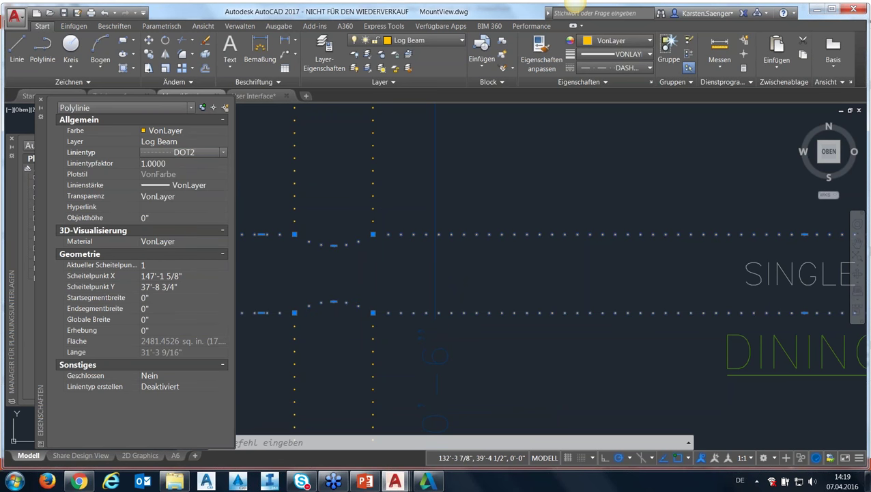
key(Escape)
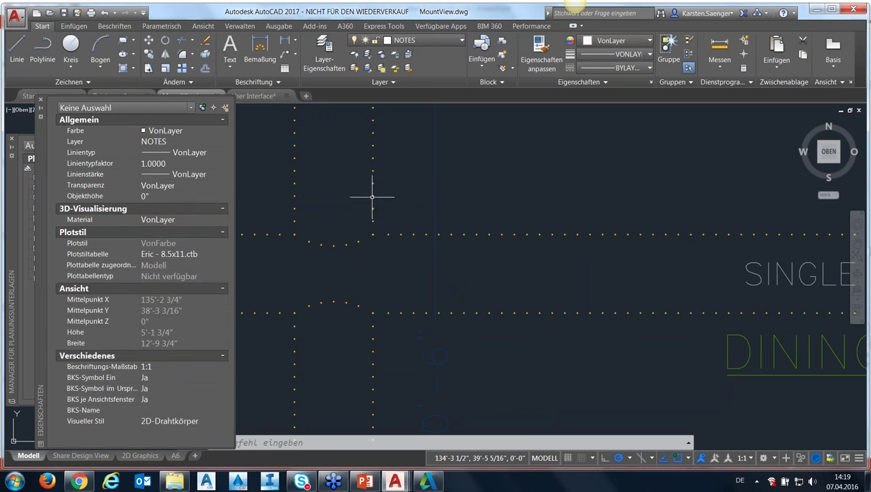
Step: Set the vertical dotted beam line's linetype to VonBlock in Properties, then deselect it
click(372, 194)
click(203, 155)
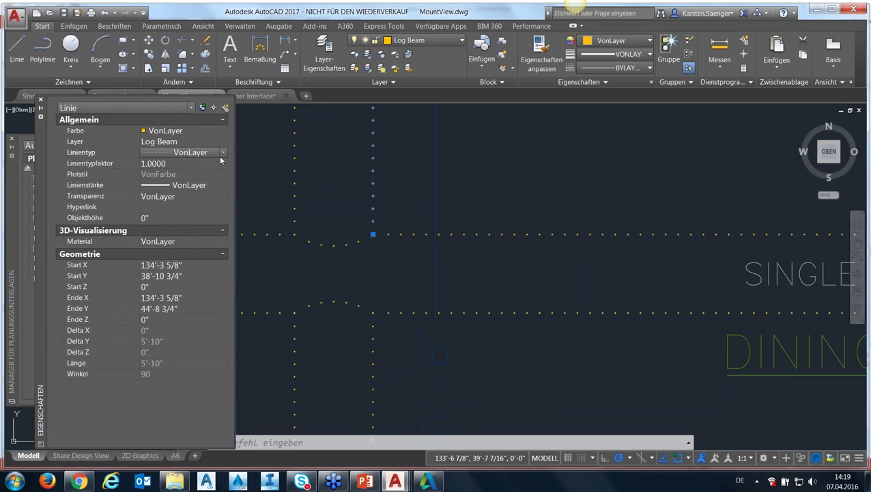
click(223, 153)
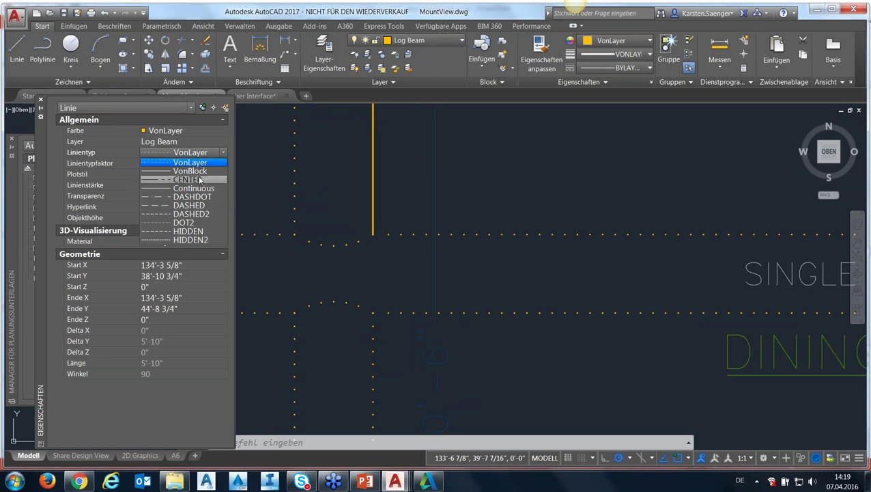
click(200, 171)
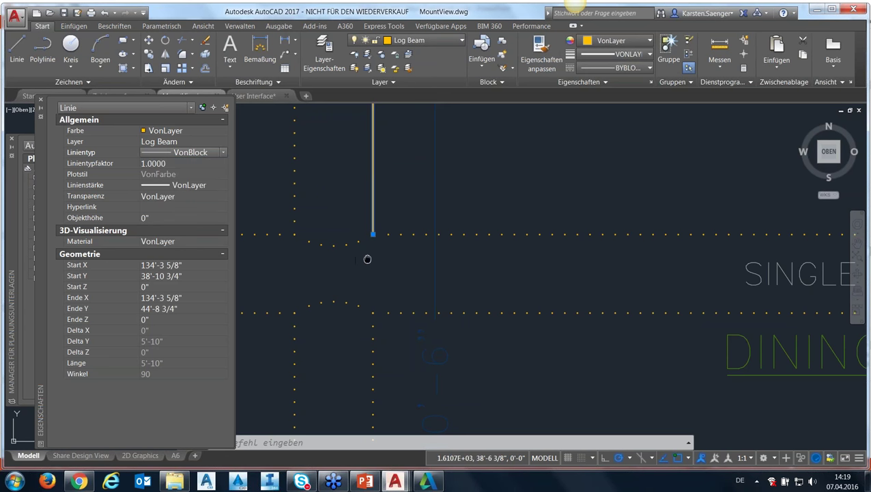
middle_drag(367, 255, 453, 230)
key(Escape)
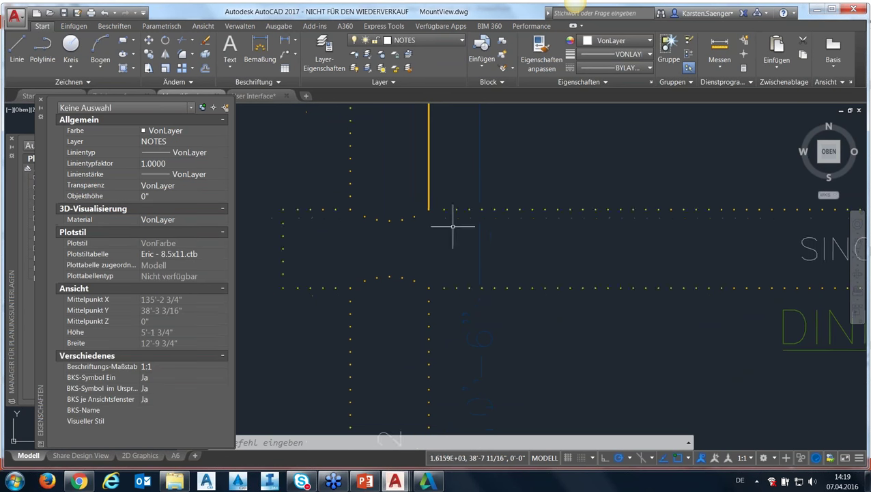
scroll(426, 233, up, 2)
scroll(428, 205, up, 1)
scroll(451, 225, up, 1)
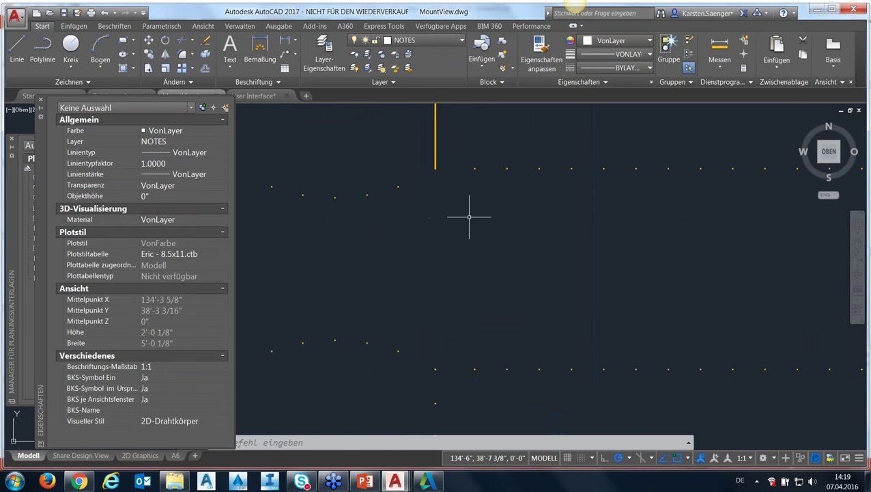
Step: Draw a line from the beam line's endpoint perpendicular to the dotted beam below, using the Lot snap
click(22, 43)
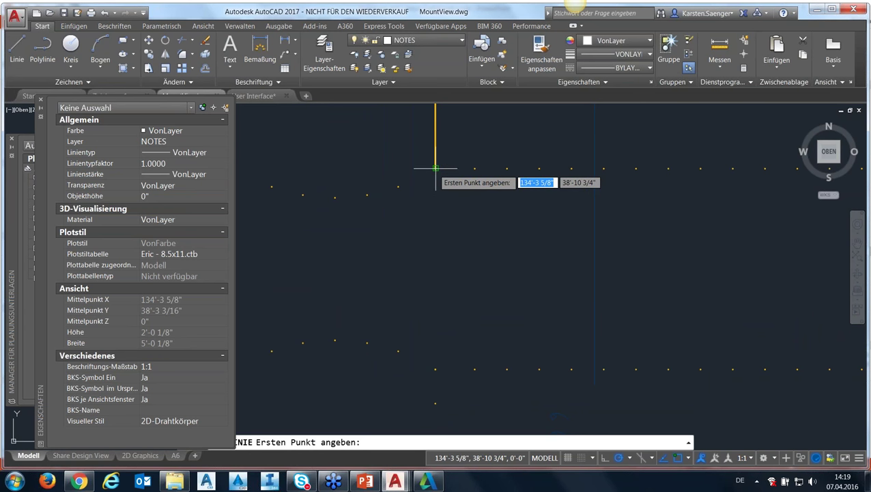
click(435, 168)
scroll(449, 272, down, 2)
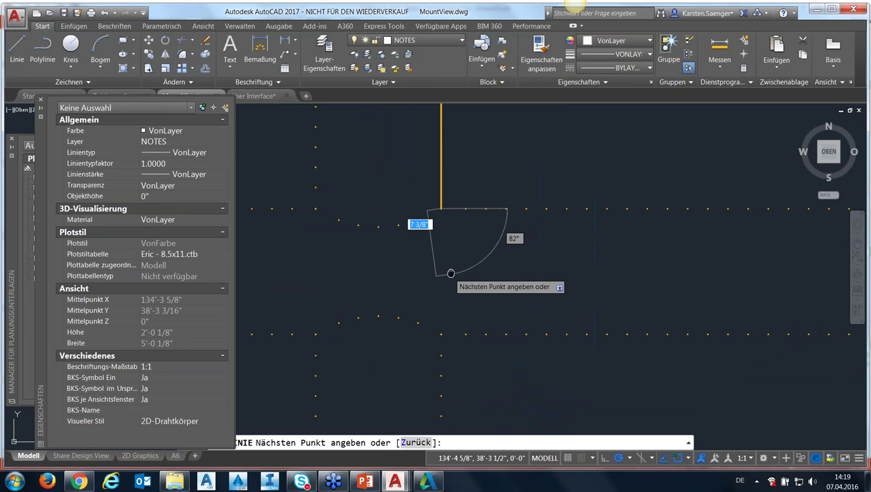
middle_drag(451, 274, 443, 231)
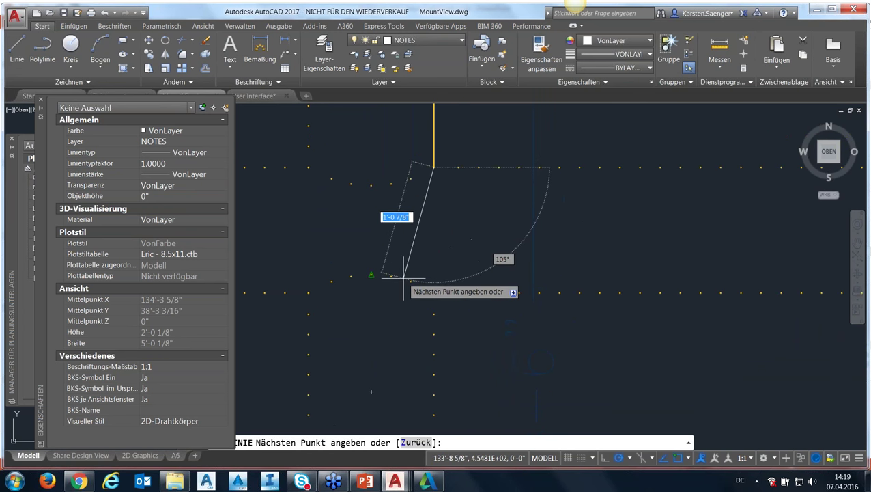
right_click(415, 240)
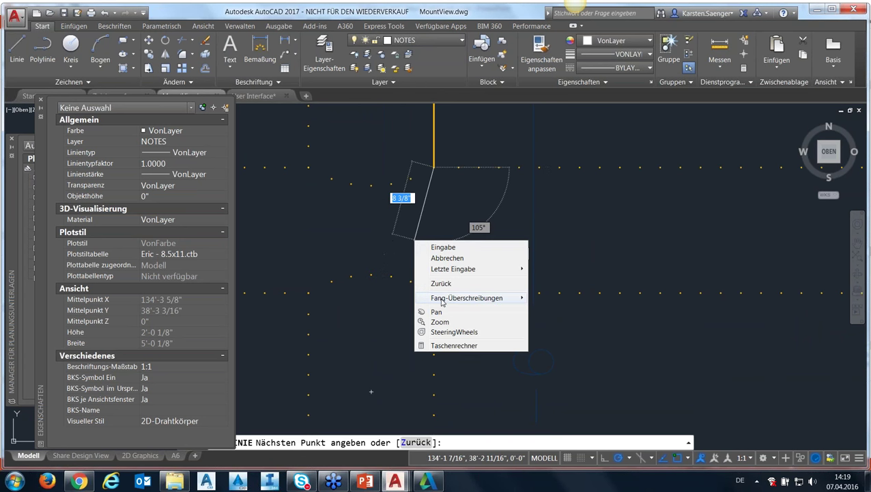
key(Escape)
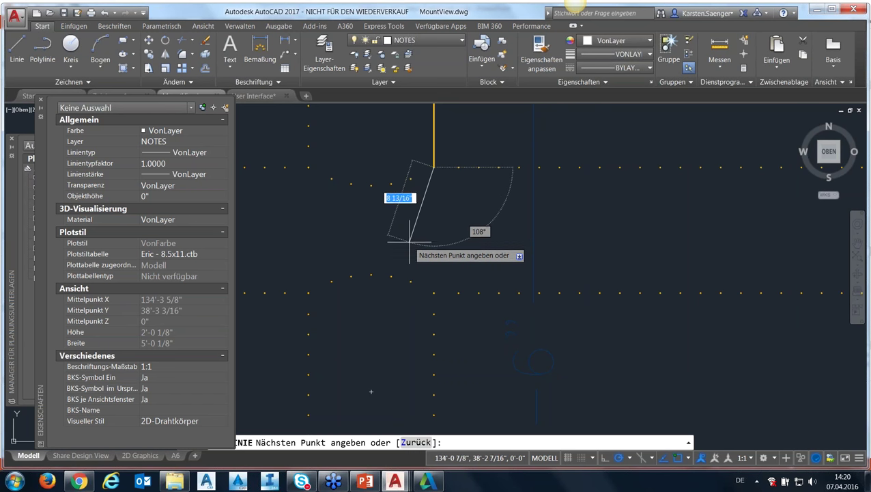
shift+right_click(410, 241)
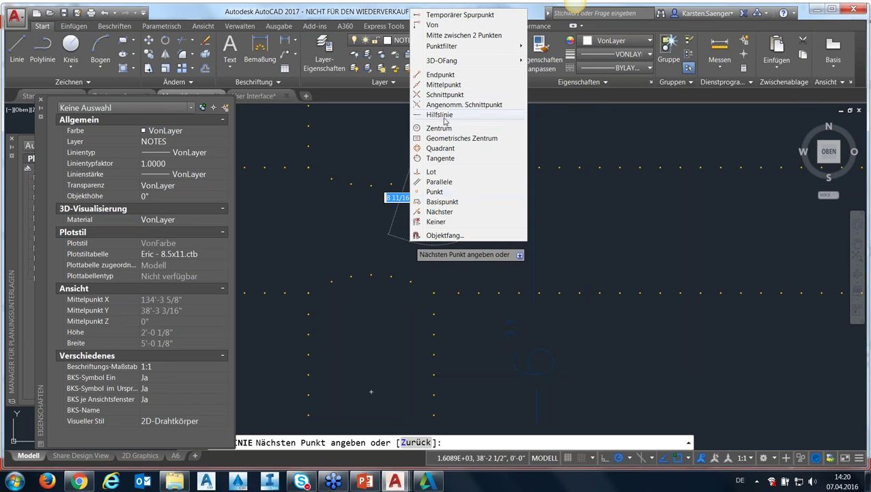
click(434, 171)
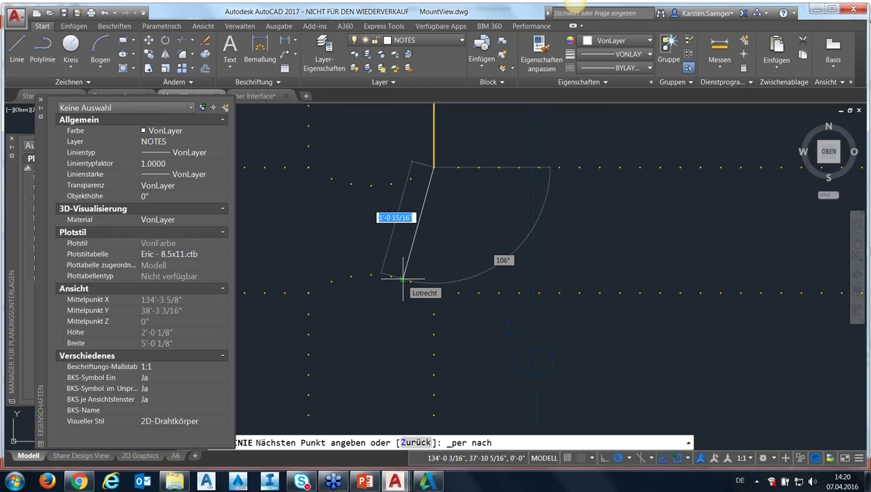
click(403, 278)
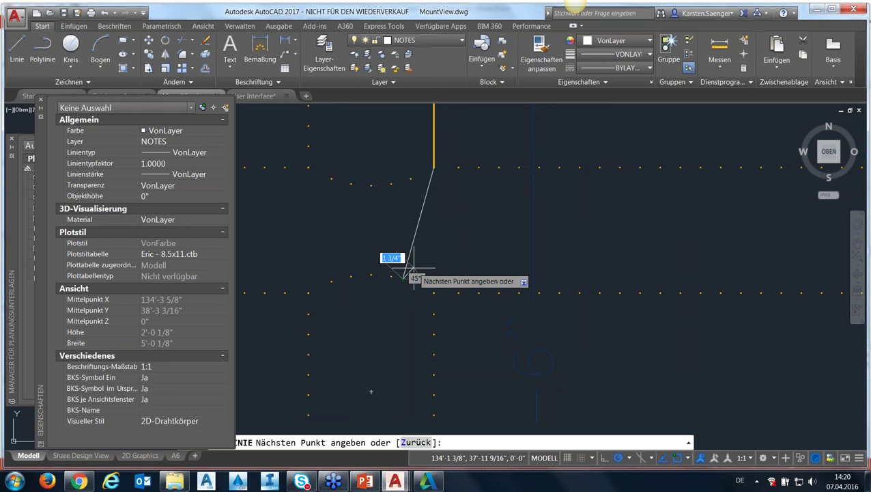
key(Return)
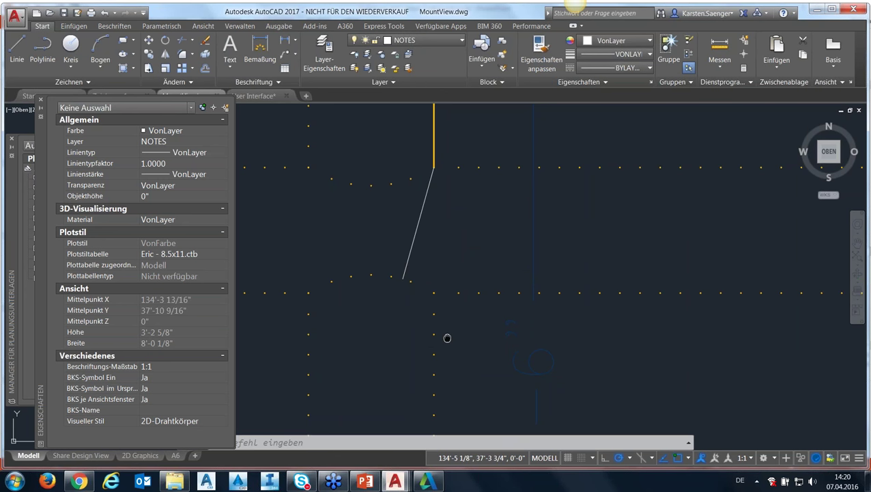
mouse_move(447, 339)
middle_down()
mouse_move(477, 352)
mouse_move(481, 372)
middle_up()
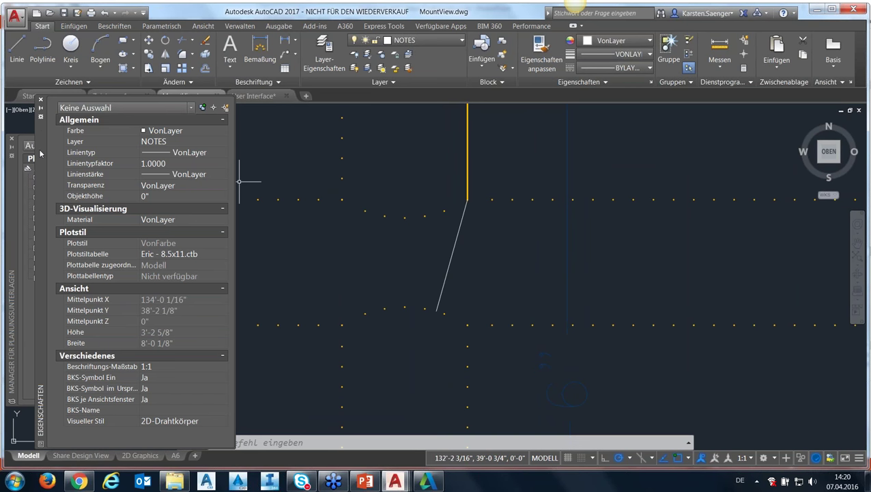
Step: Restore the saved Hatch Deck view of the MountView floor plan
drag(40, 136, 64, 165)
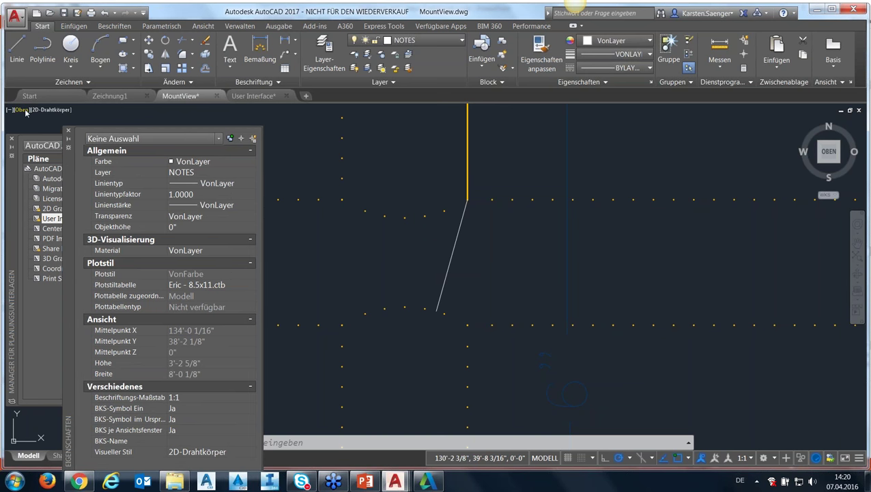
click(25, 111)
mouse_move(95, 121)
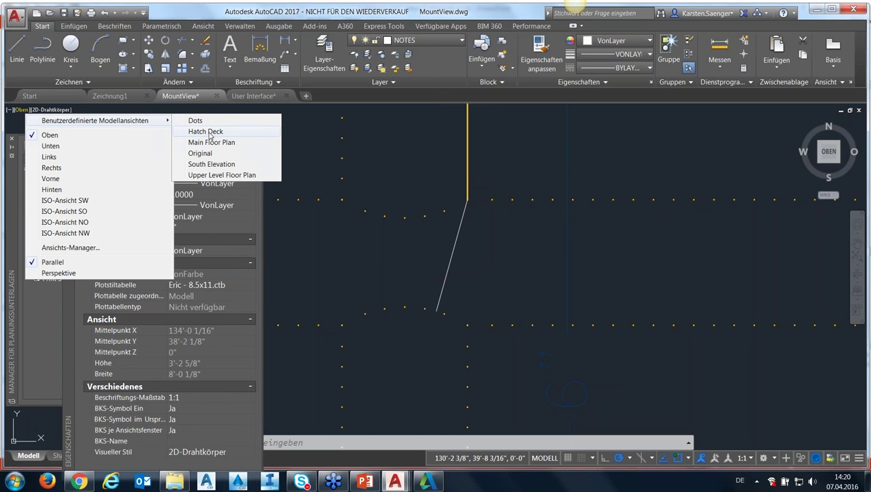
click(209, 132)
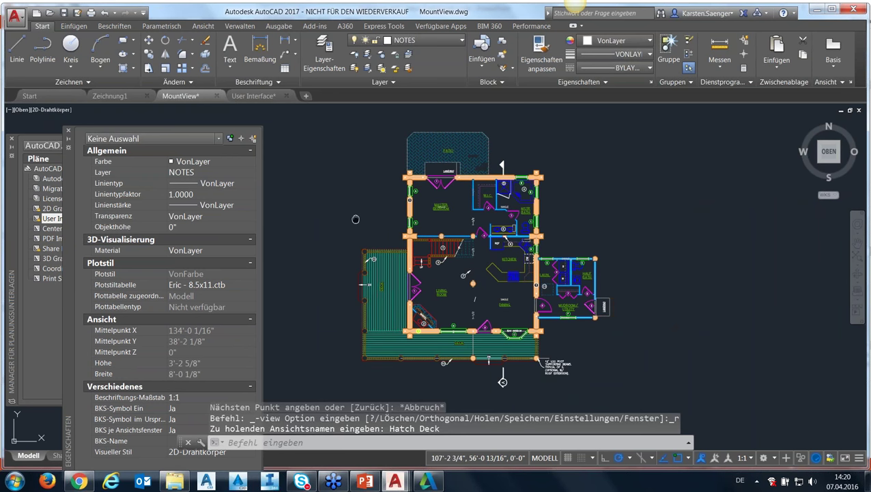
Step: Pan and zoom the floor plan, then orbit it into a tilted 3D view
middle_drag(355, 218, 391, 205)
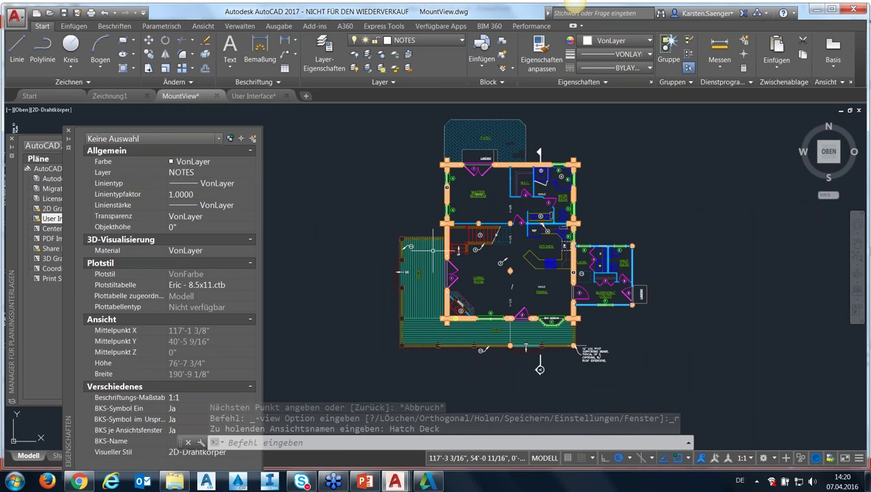
scroll(425, 284, up, 2)
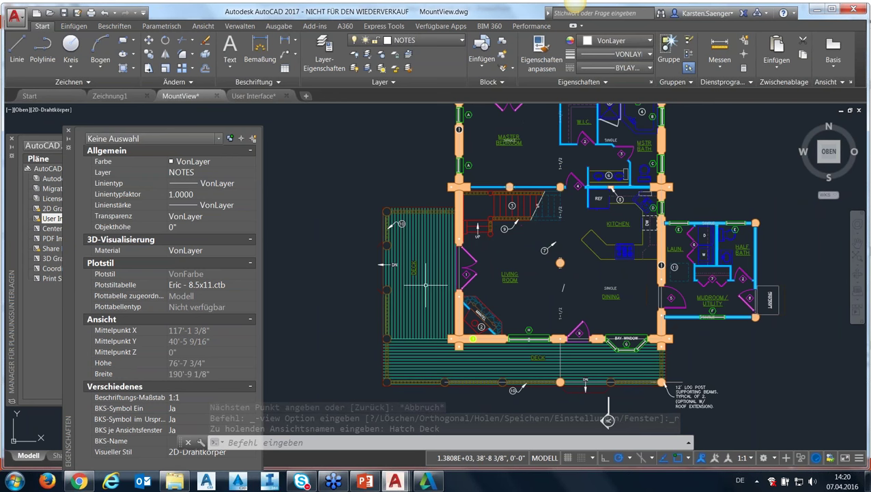
scroll(424, 284, up, 4)
scroll(425, 284, down, 2)
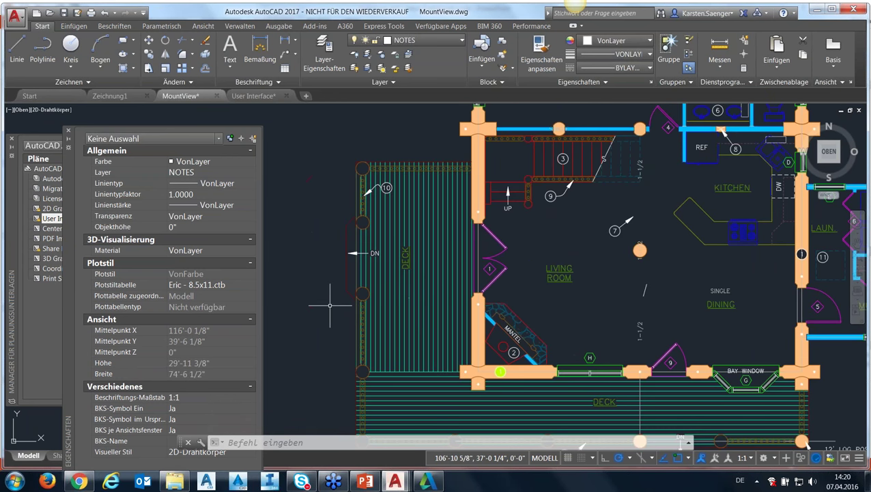
scroll(330, 304, down, 2)
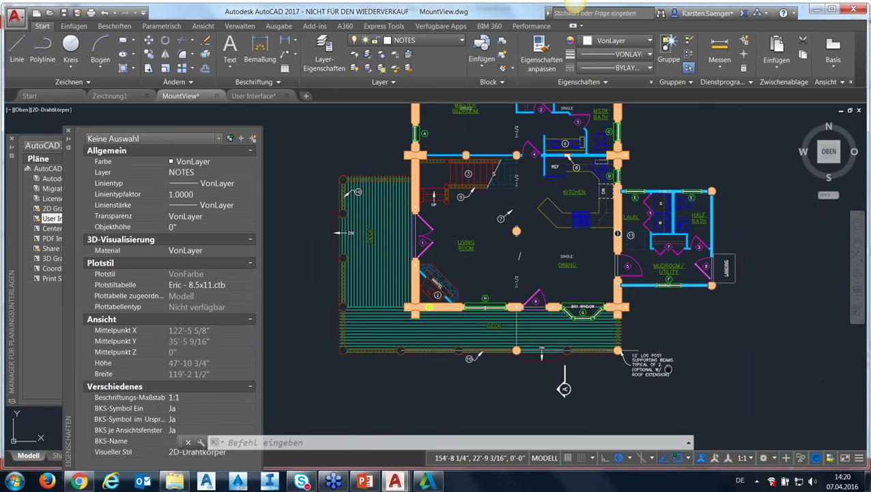
middle_drag(536, 336, 524, 352)
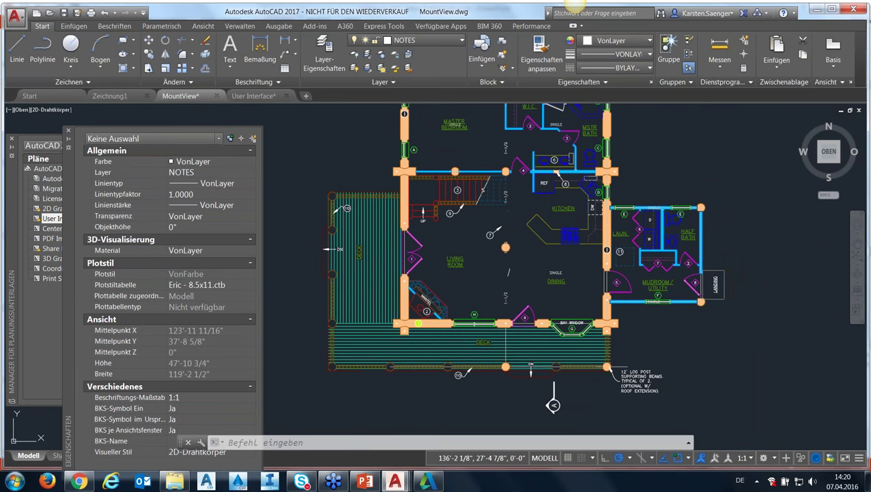
shift+middle_drag(526, 287, 563, 269)
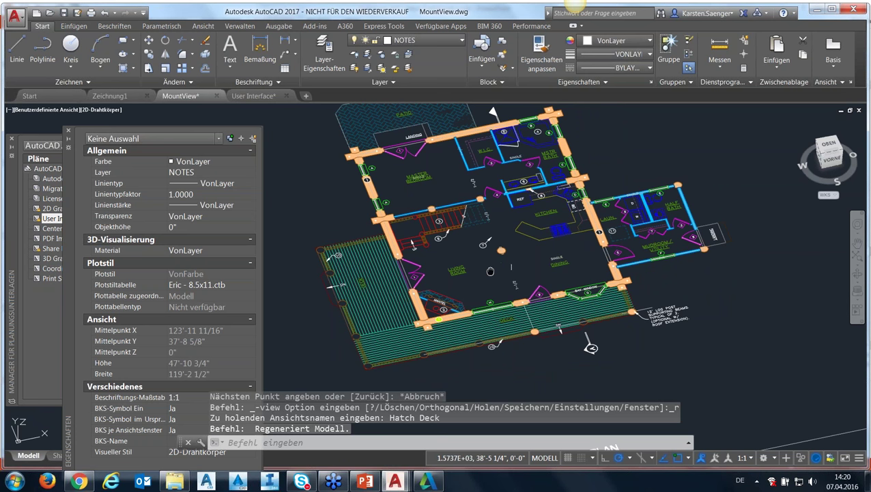
Step: Nudge the floor plan view slightly
middle_drag(490, 271, 495, 282)
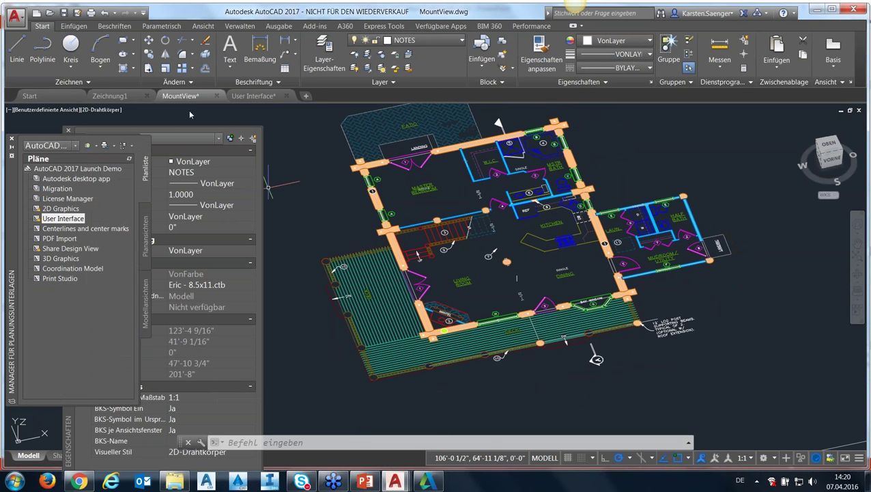
Step: Switch to User Interface.dwg, pan and zoom out the site plan, and open the Layer State Manager
click(254, 97)
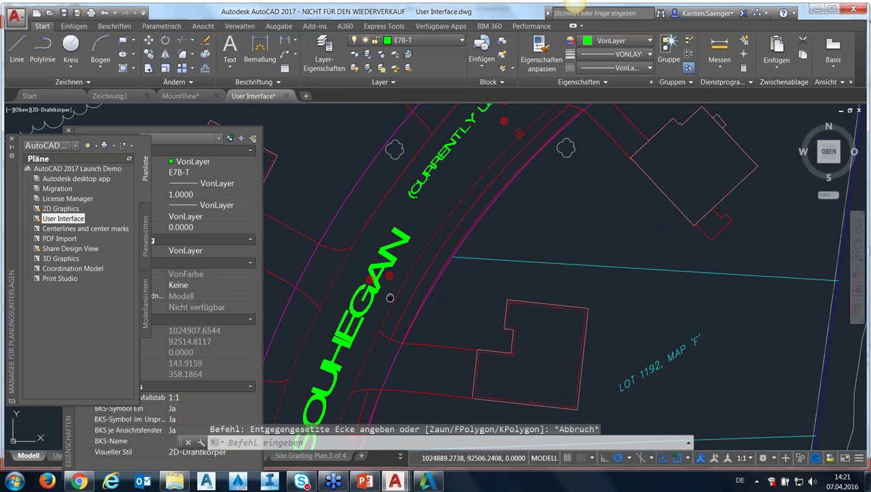
middle_drag(390, 298, 470, 241)
scroll(470, 242, down, 2)
click(384, 82)
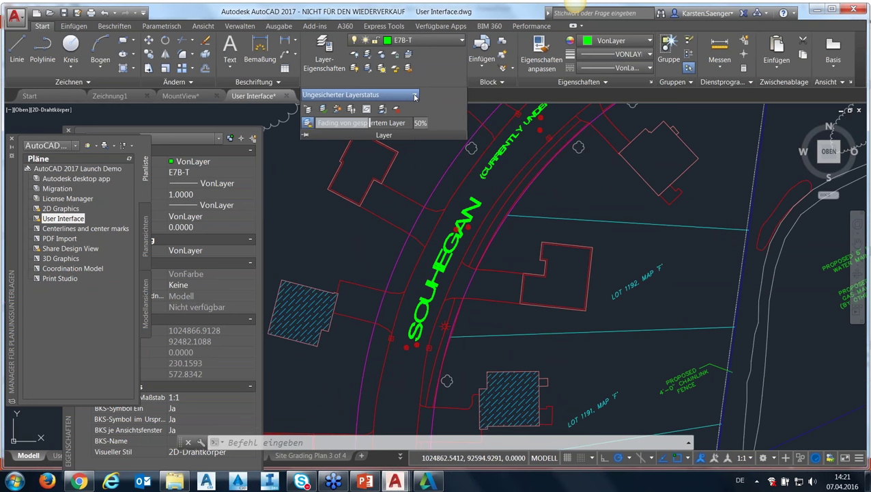
click(414, 97)
click(341, 267)
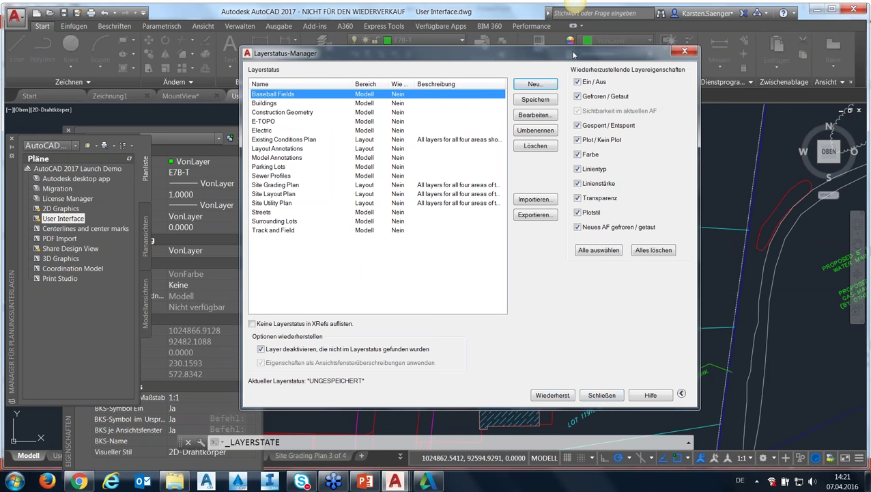
drag(574, 54, 542, 56)
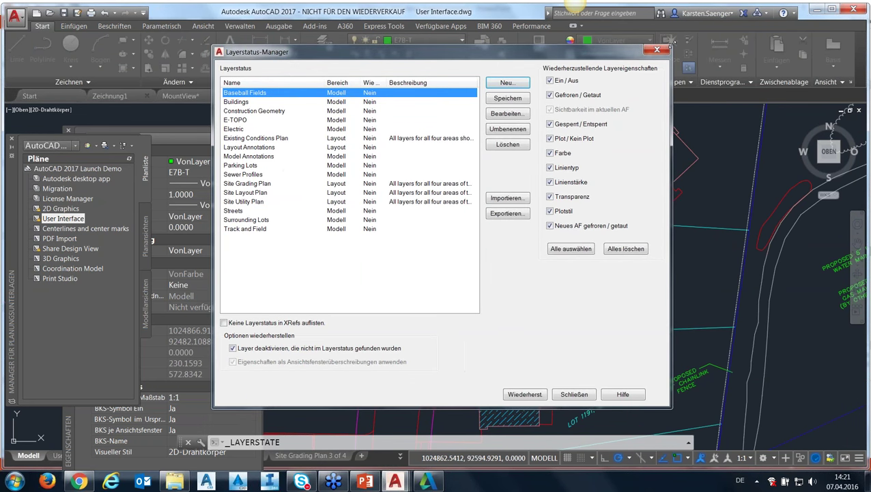
mouse_move(672, 46)
mouse_down()
mouse_move(725, 13)
mouse_move(680, 44)
mouse_move(628, 140)
mouse_move(787, 2)
mouse_move(708, 71)
mouse_up()
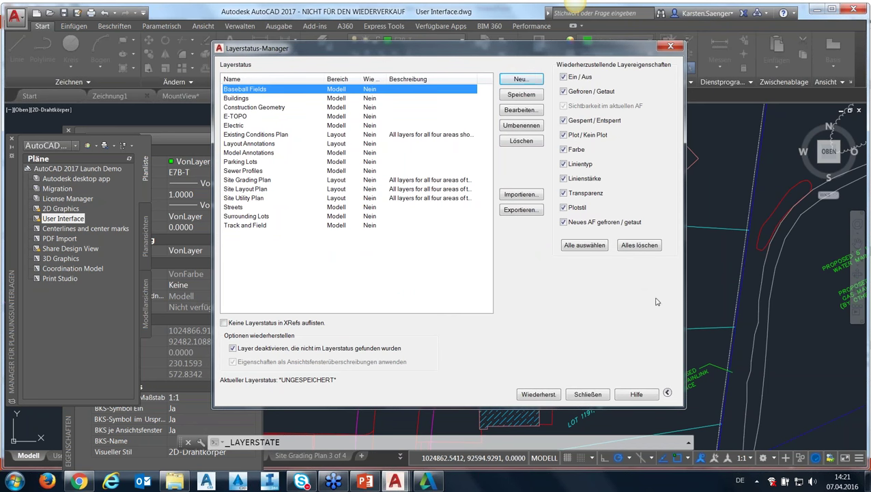
click(588, 394)
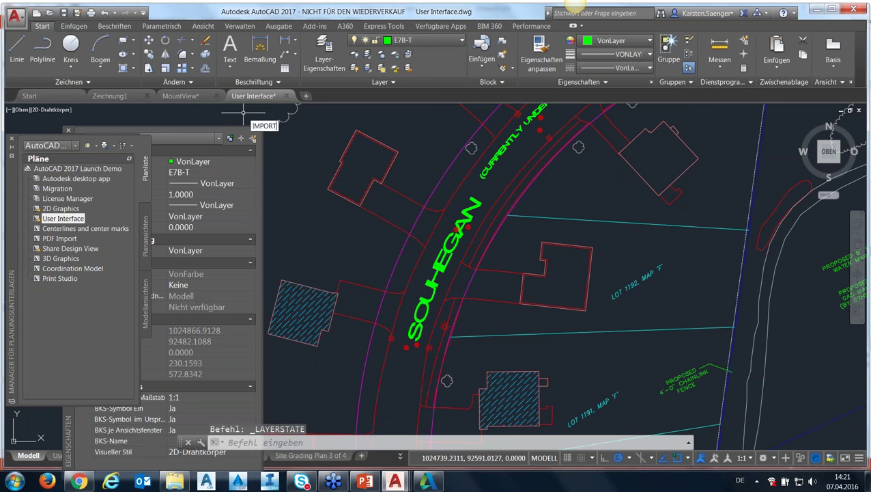
text(l)
key(BackSpace)
text(_)
text(INsert)
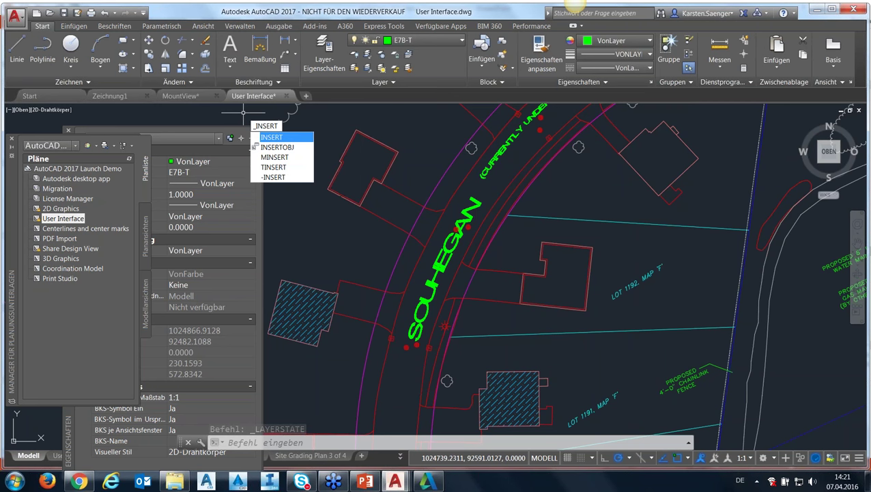
key(Return)
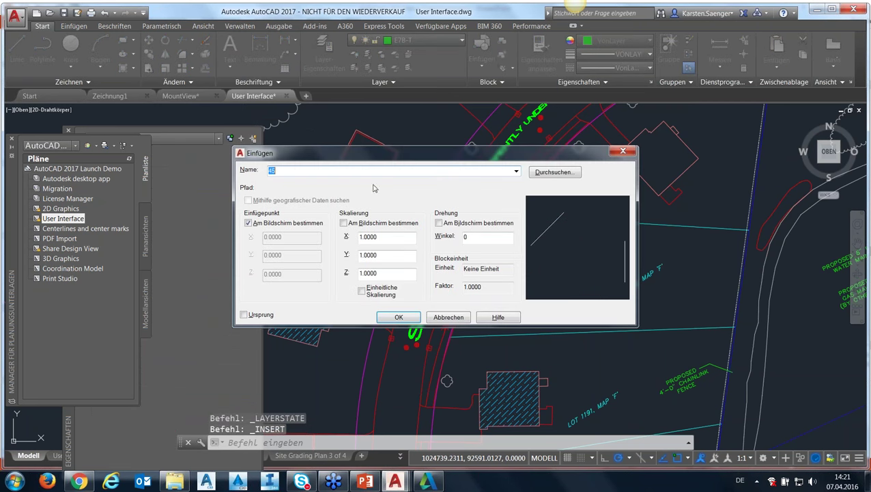
drag(379, 153, 305, 92)
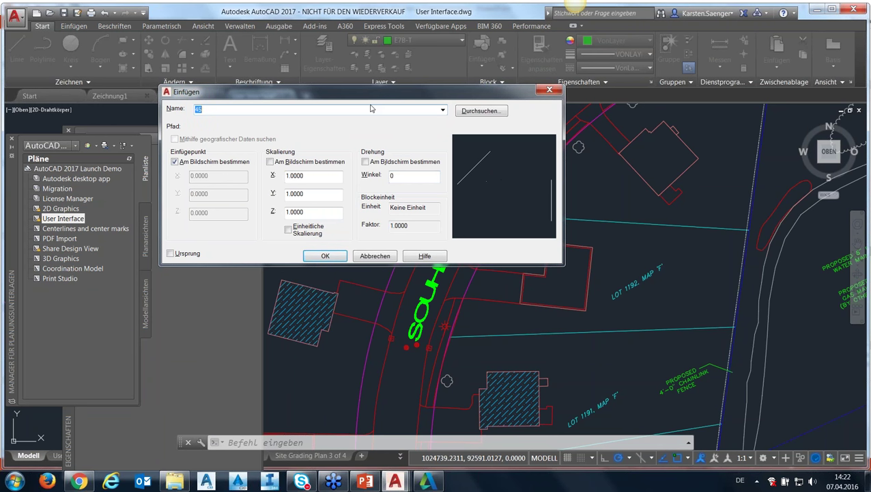
text(HEDGE)
key(Down)
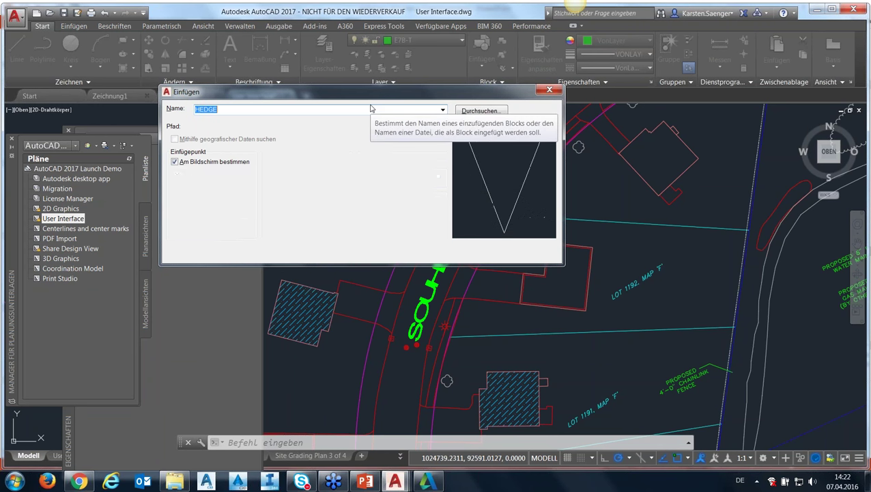
key(Down)
key(Down)
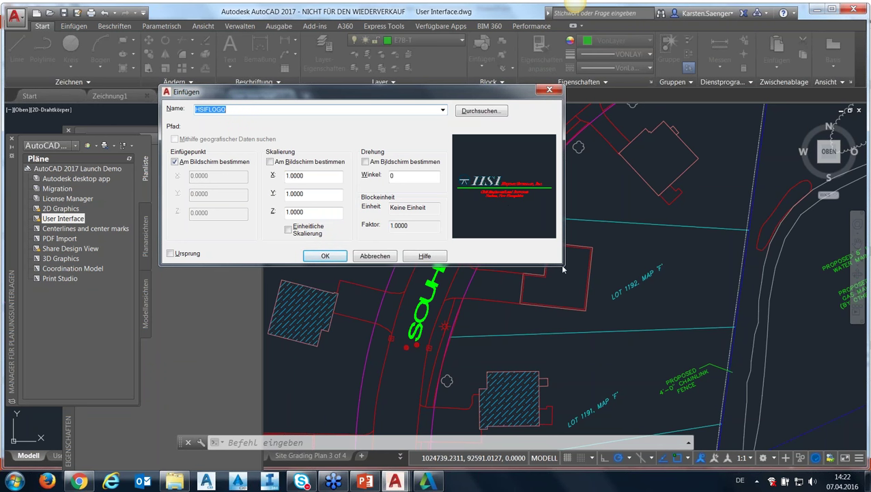
mouse_move(562, 265)
mouse_down()
mouse_move(673, 369)
mouse_move(764, 425)
mouse_move(770, 441)
mouse_up()
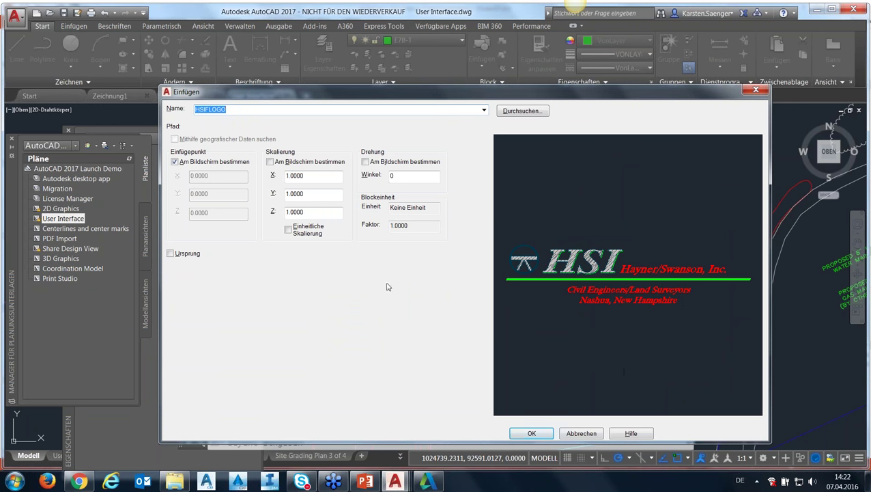
click(431, 110)
drag(238, 108, 184, 108)
text(HC)
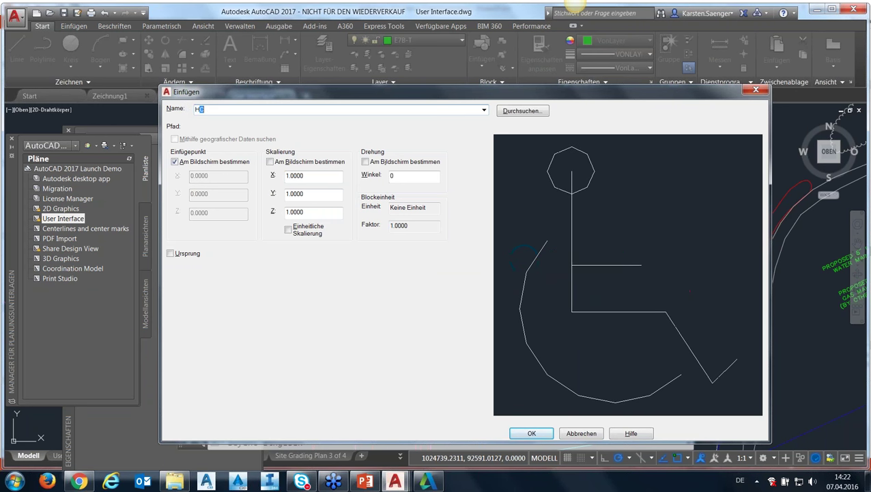
click(484, 111)
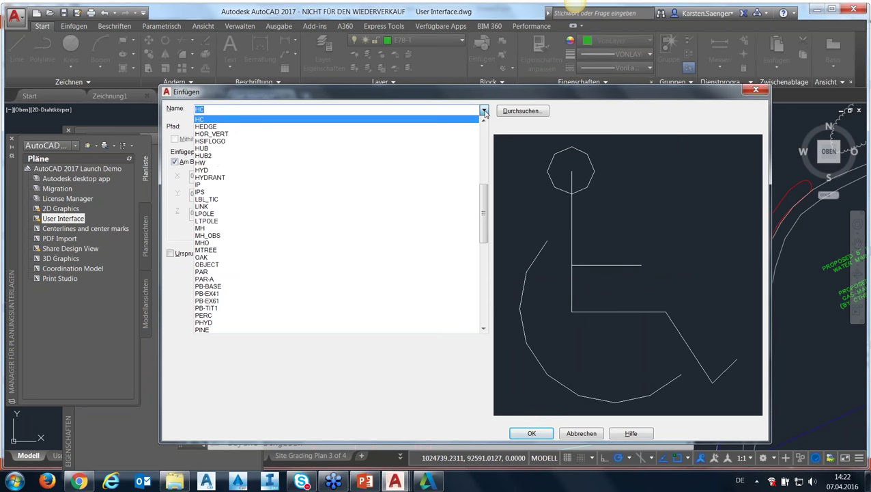
click(484, 112)
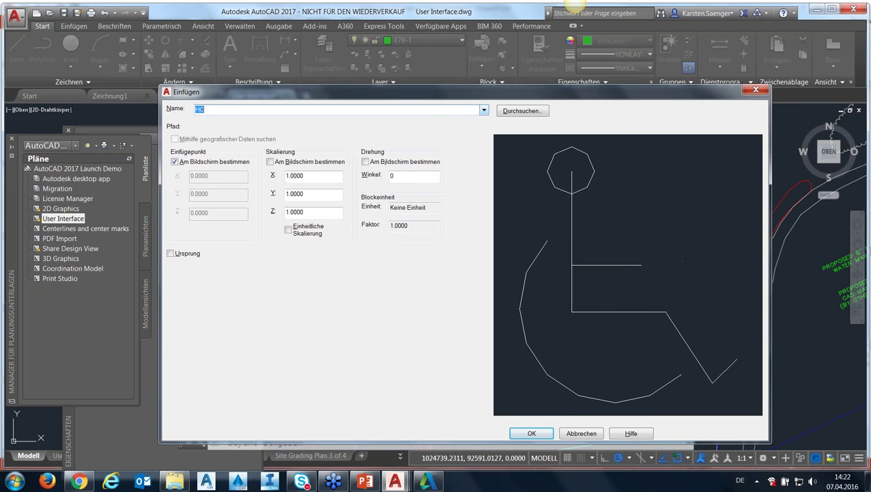
key(Down)
key(Down)
key(Down)
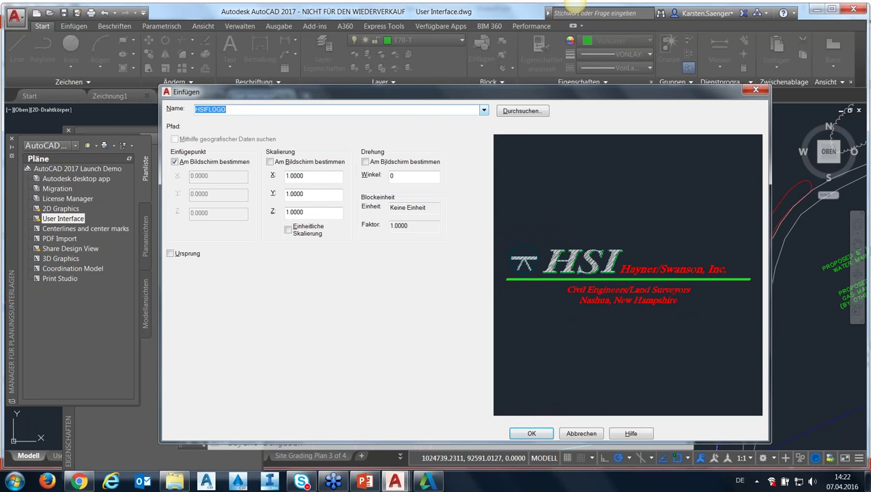
text(H)
text(S)
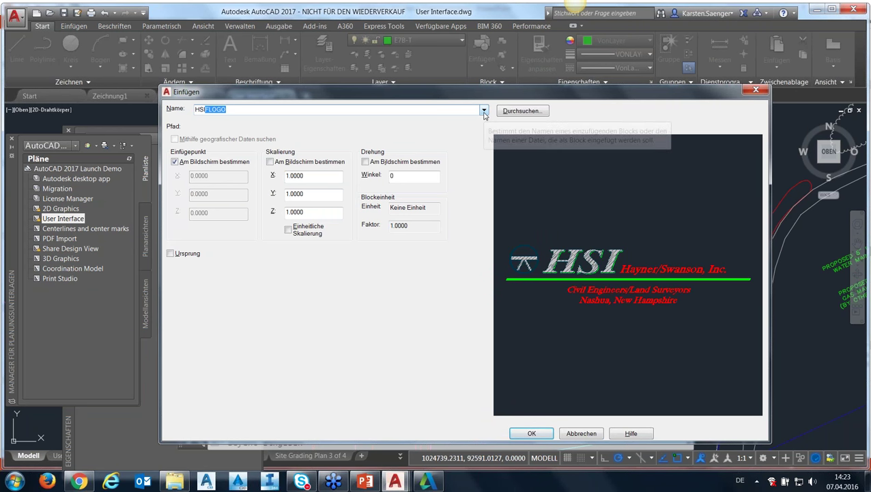
double_click(199, 109)
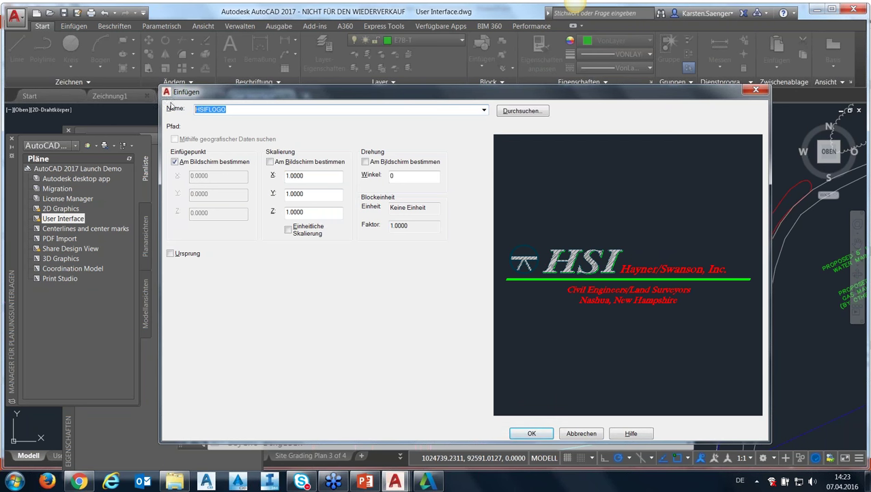
text(T)
text(itle Block)
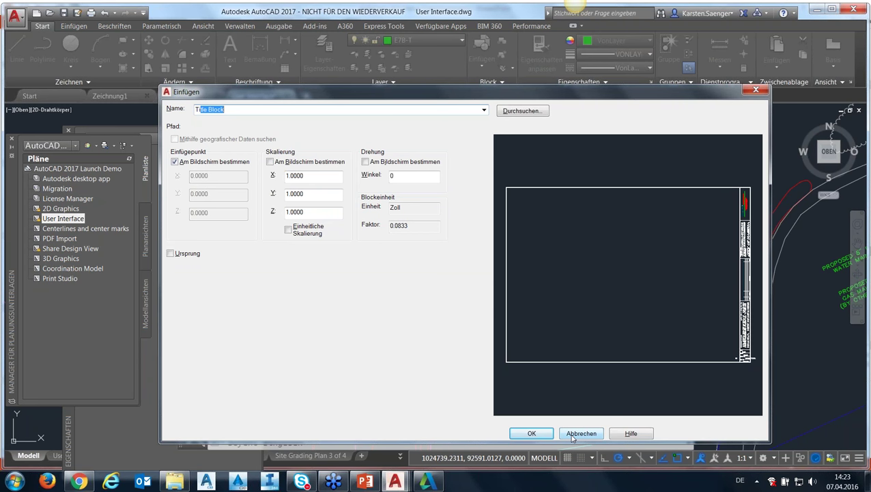
click(755, 90)
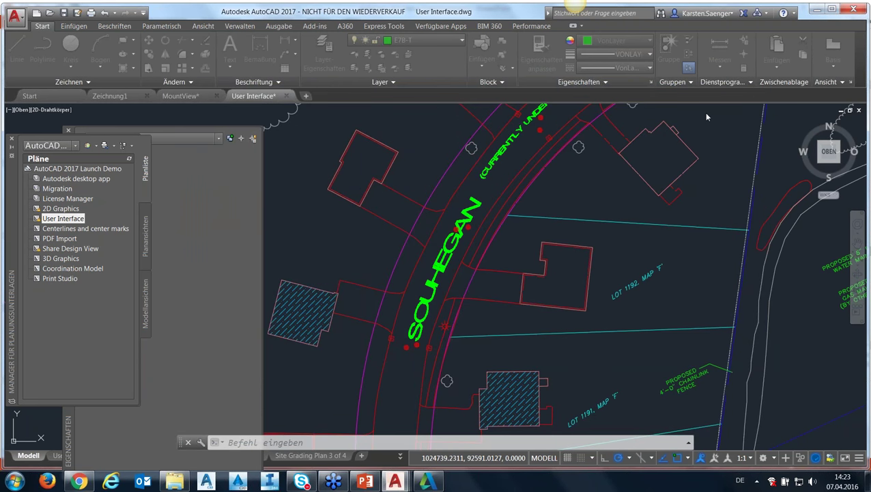
Step: Activate the User Interface layout's viewport, zoom to the whole site plan, and show Express Tools
click(57, 460)
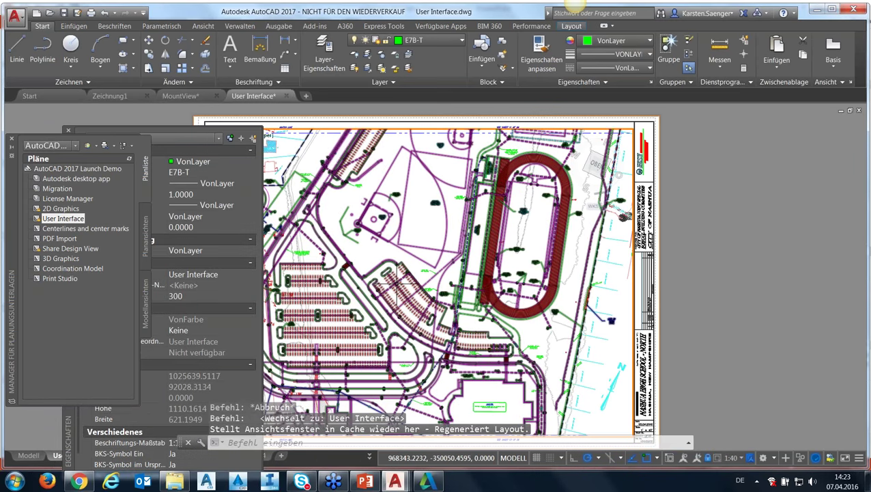
middle_drag(427, 285, 433, 278)
double_click(432, 278)
scroll(465, 262, up, 1)
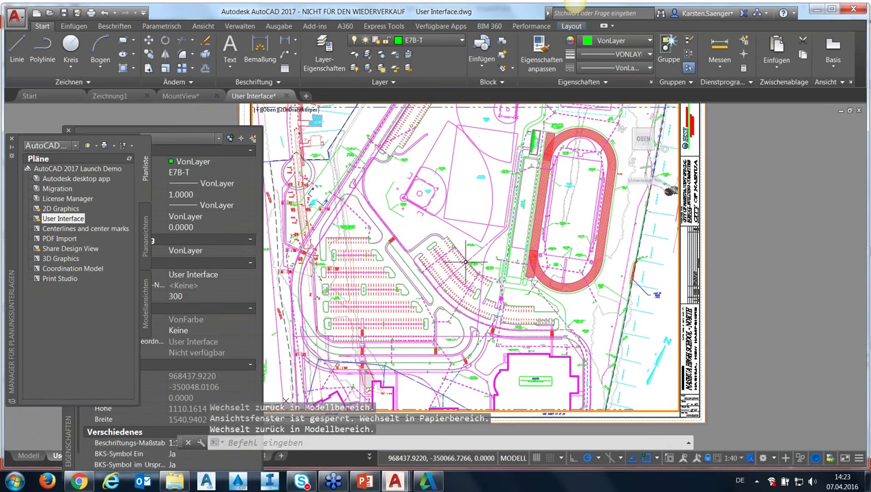
scroll(465, 261, down, 1)
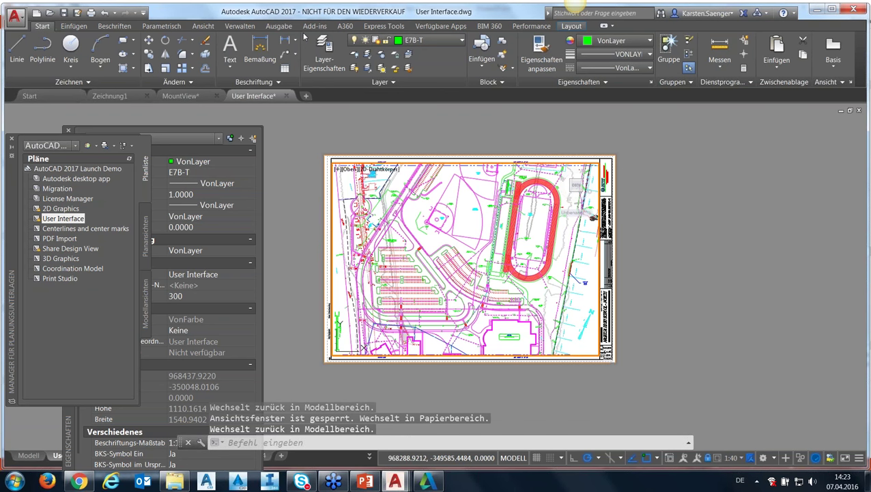
click(380, 27)
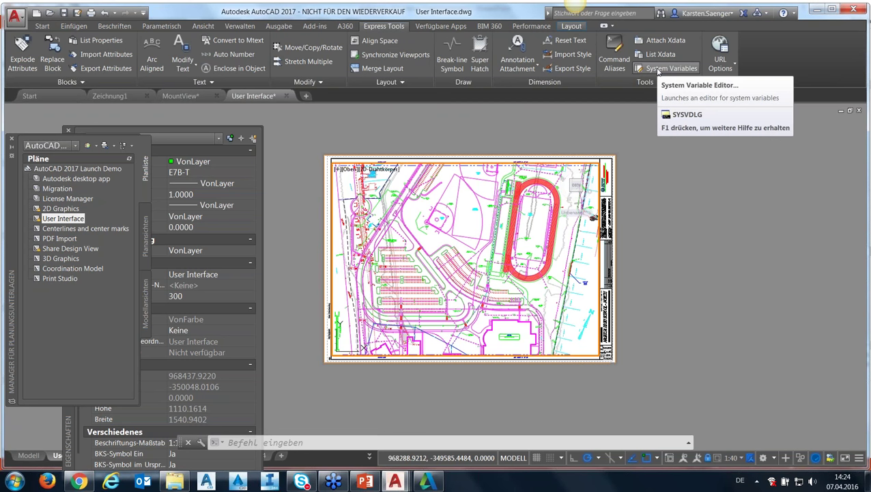
Step: Search 'pickfirst' in the System Variables editor, highlight its description and values, then cancel
click(658, 70)
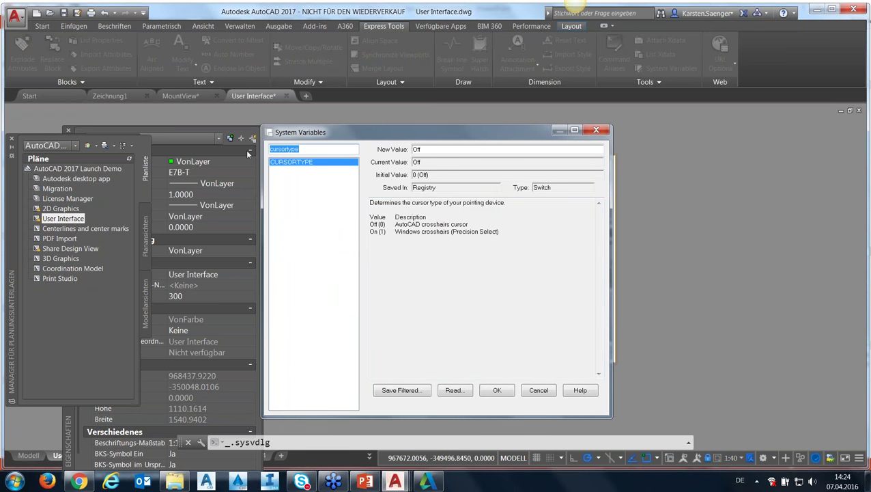
text(p)
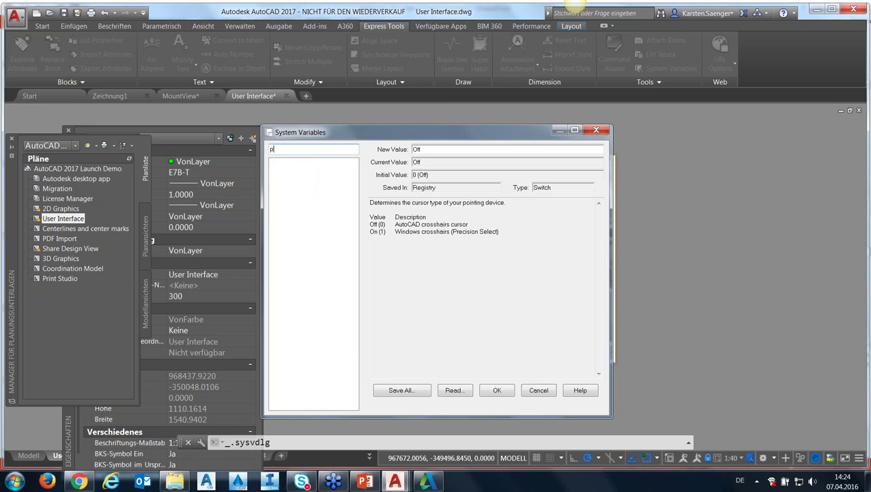
text(ickfir)
text(st)
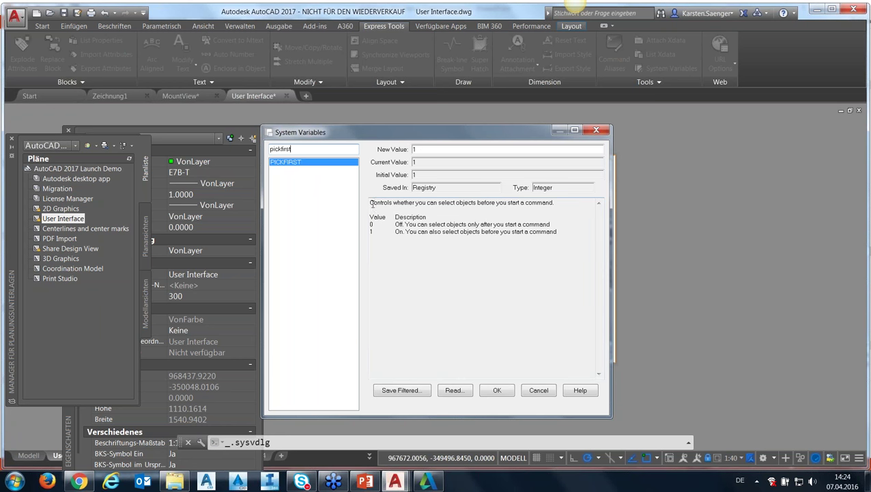
drag(370, 203, 556, 202)
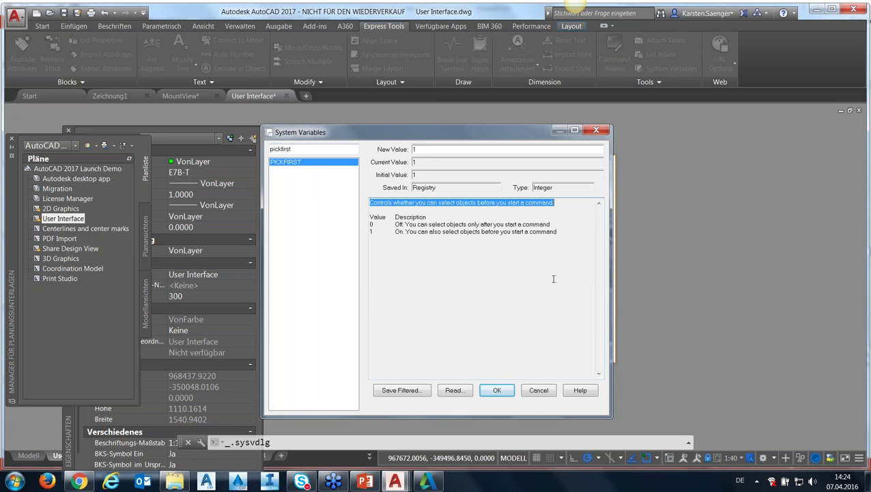
drag(374, 225, 374, 232)
click(399, 276)
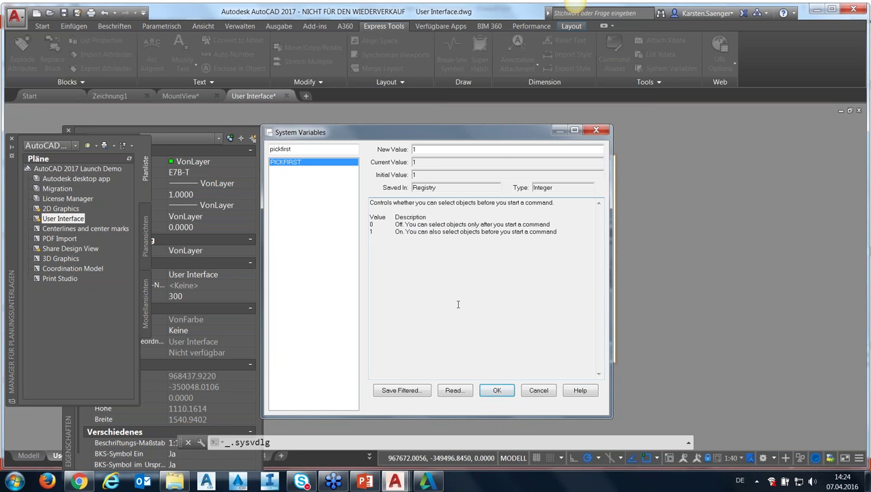
click(534, 392)
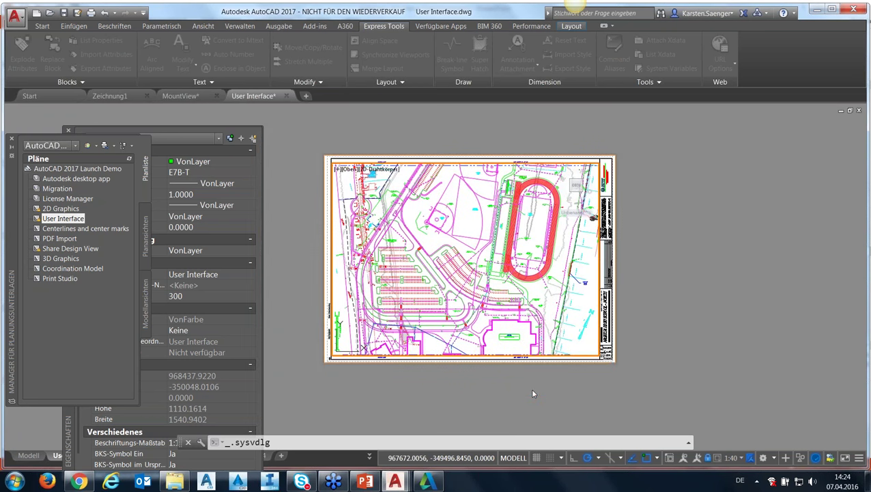
Step: Set the PICKFIRST system variable to 0
text(pick)
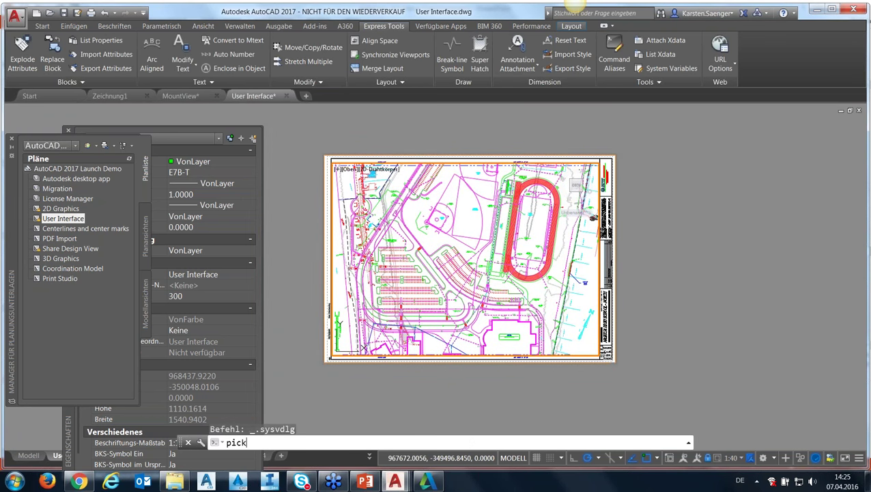
key(Tab)
key(Return)
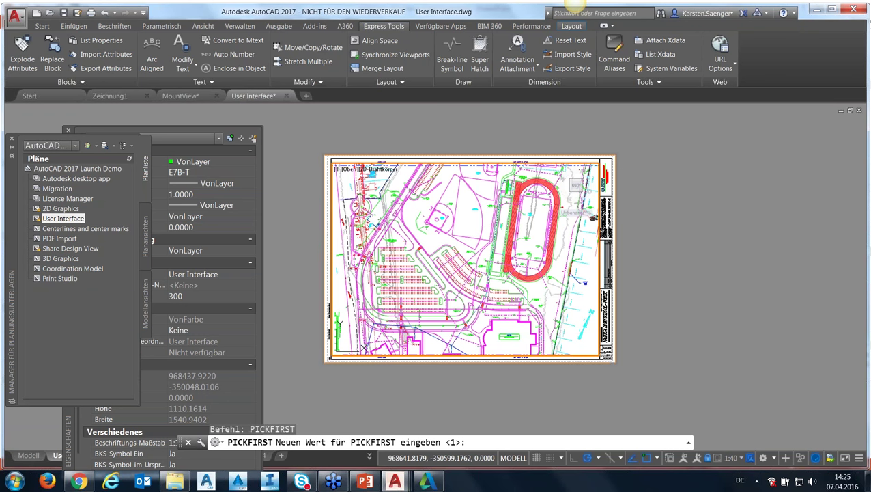
text(0)
key(Return)
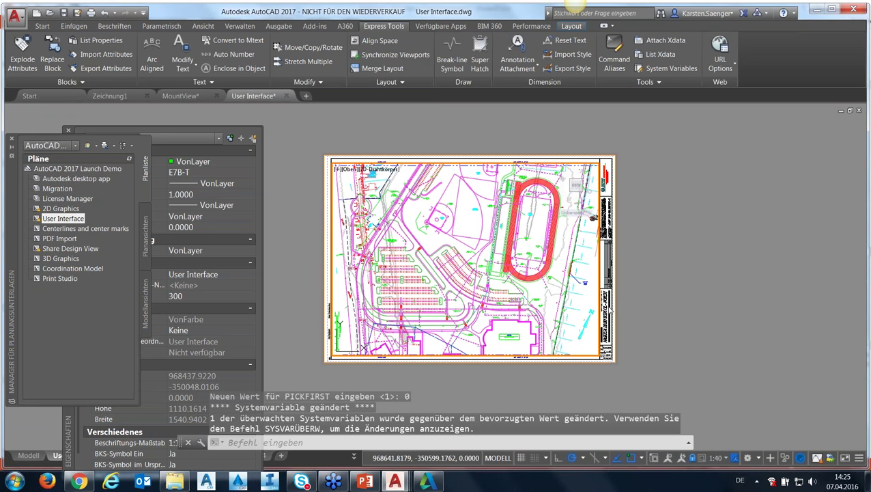
key(Escape)
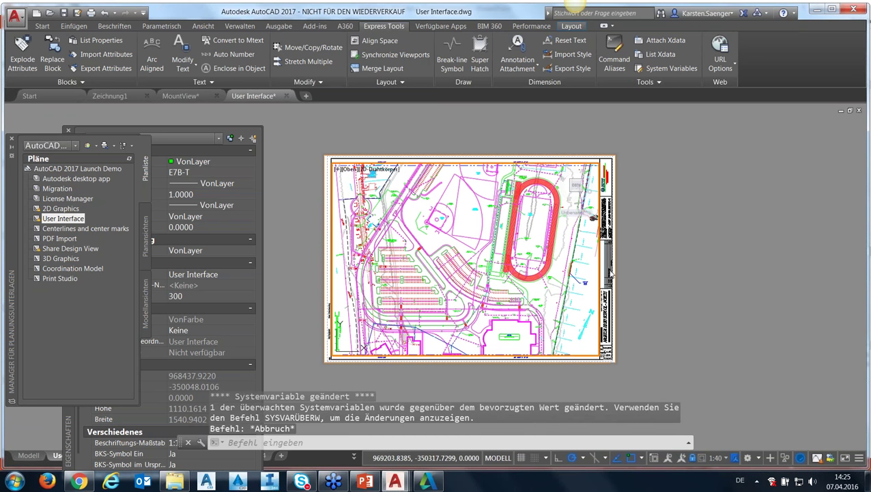
Step: Select the title block in paper space and try deleting it
double_click(610, 272)
double_click(639, 355)
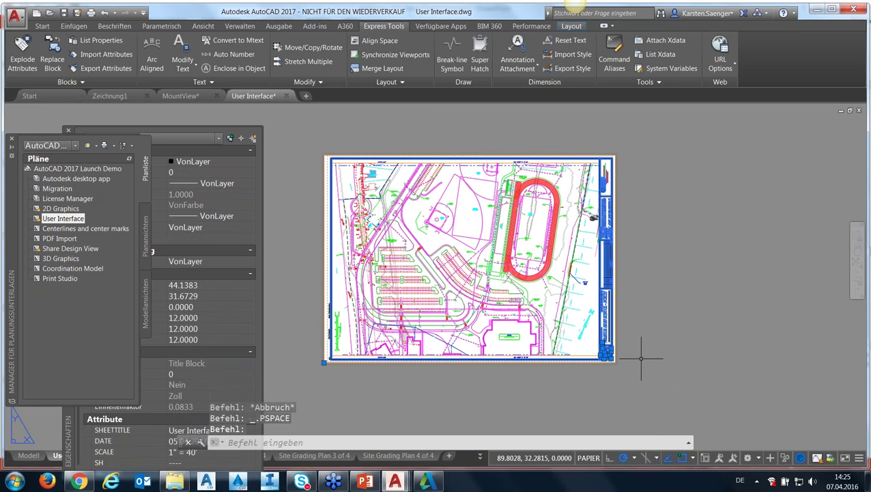
key(Delete)
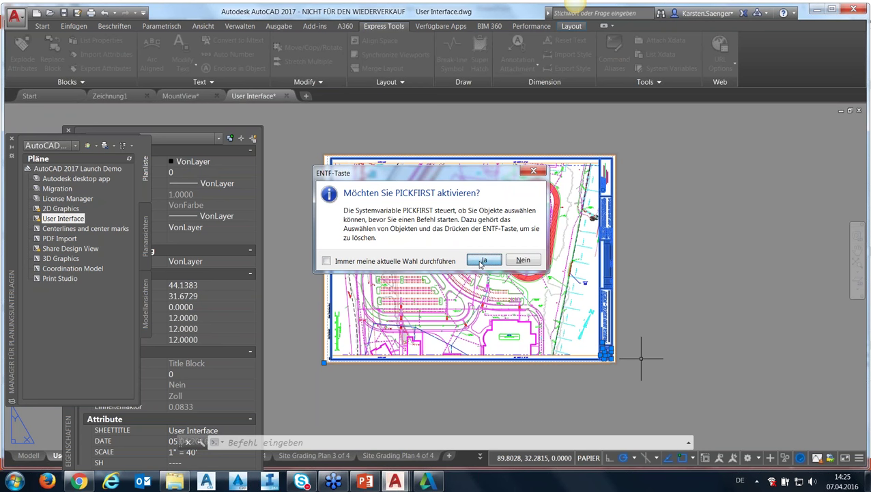
Step: Accept enabling PICKFIRST to delete the title block, undo the deletion with Ctrl+Z, and return to Start
click(483, 261)
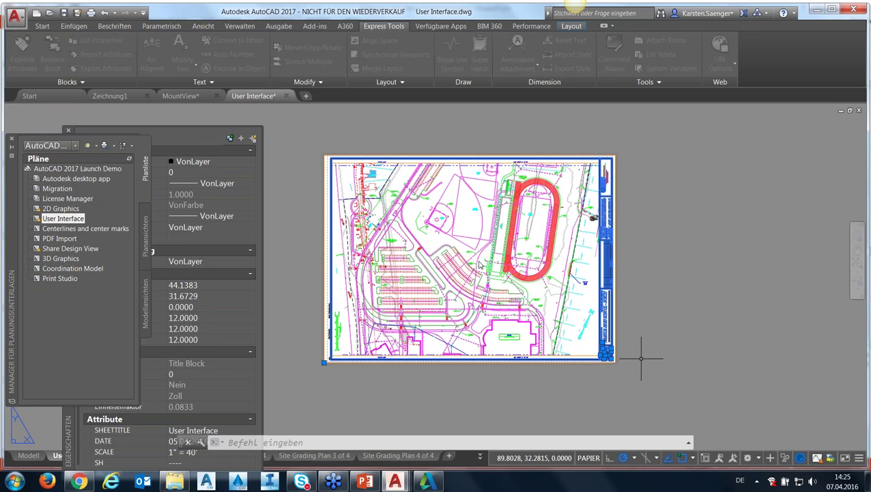
key(Delete)
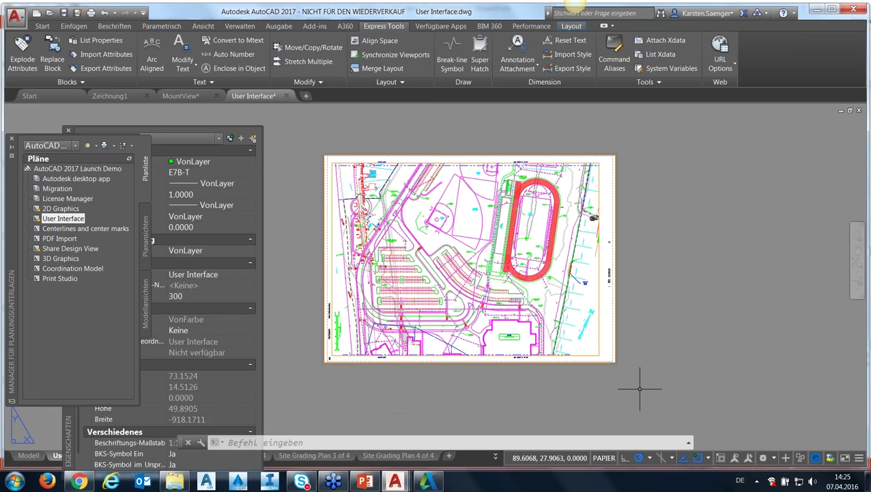
key(ctrl+z)
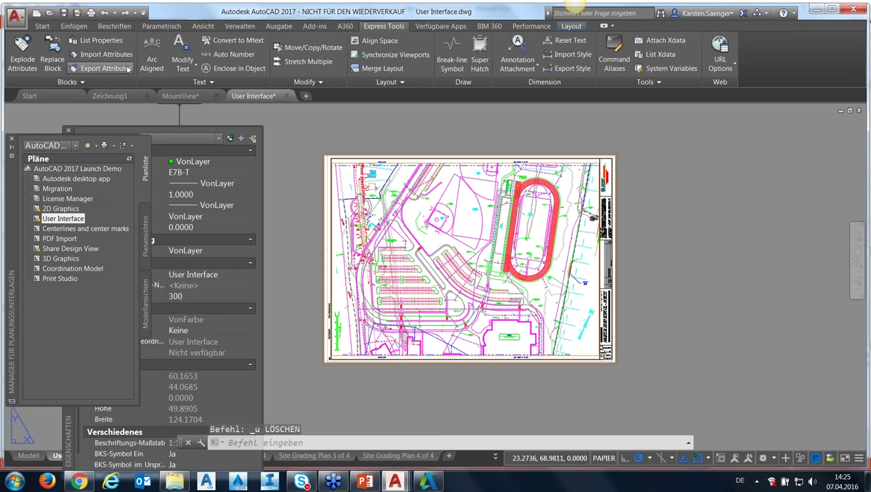
click(42, 25)
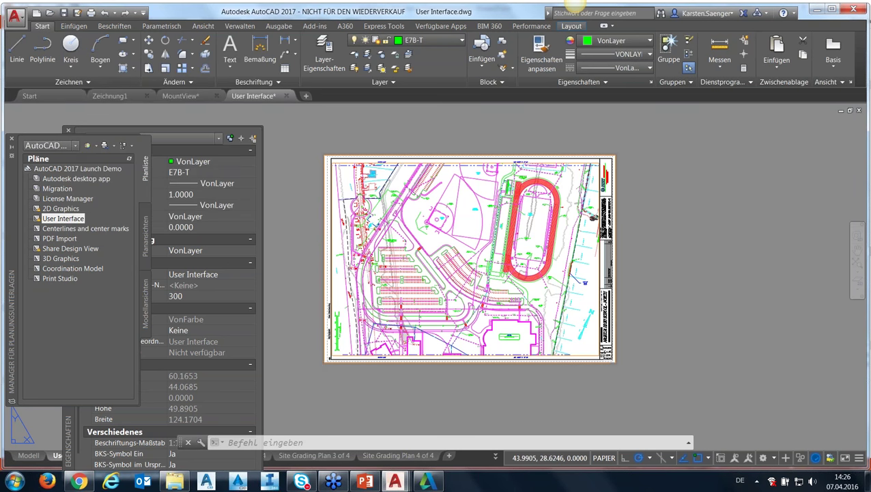
Step: Set the quick info delay to 3 seconds in Options and confirm
right_click(324, 387)
click(356, 377)
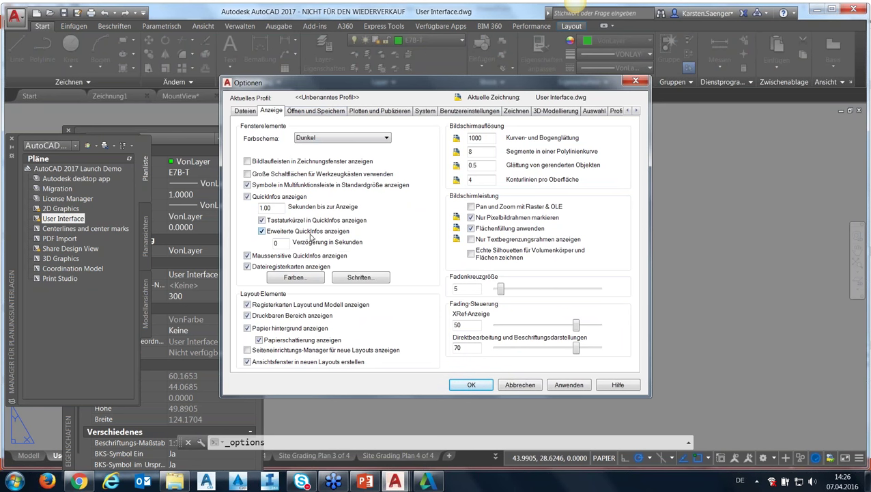
double_click(284, 243)
text(3)
click(469, 385)
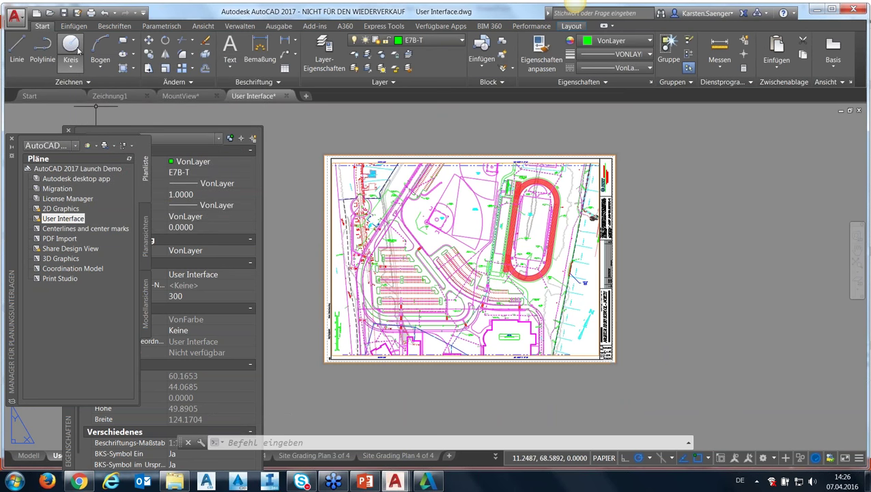
Step: Reset the quick info delay to 0 seconds in Options and confirm
click(297, 442)
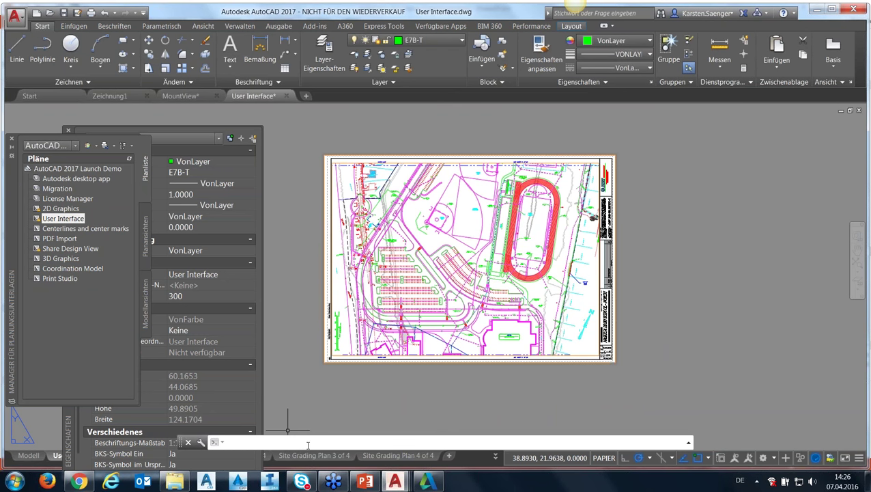
right_click(360, 403)
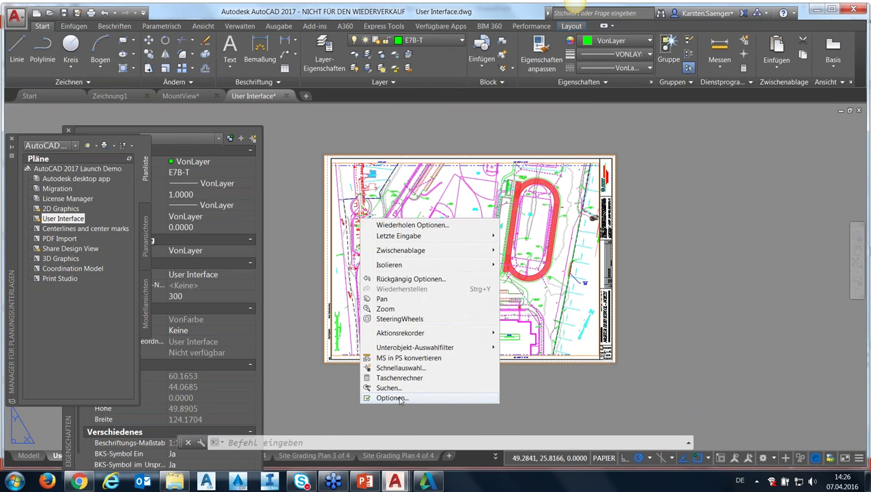
click(401, 398)
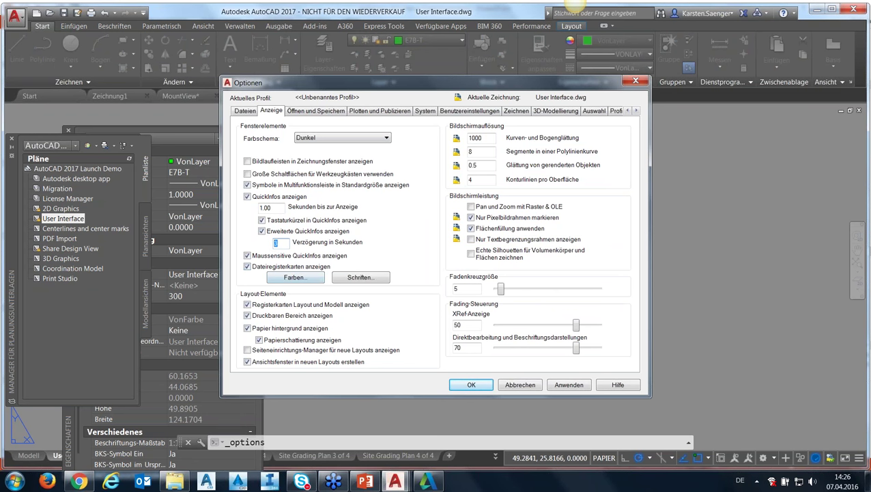
text(0)
click(471, 385)
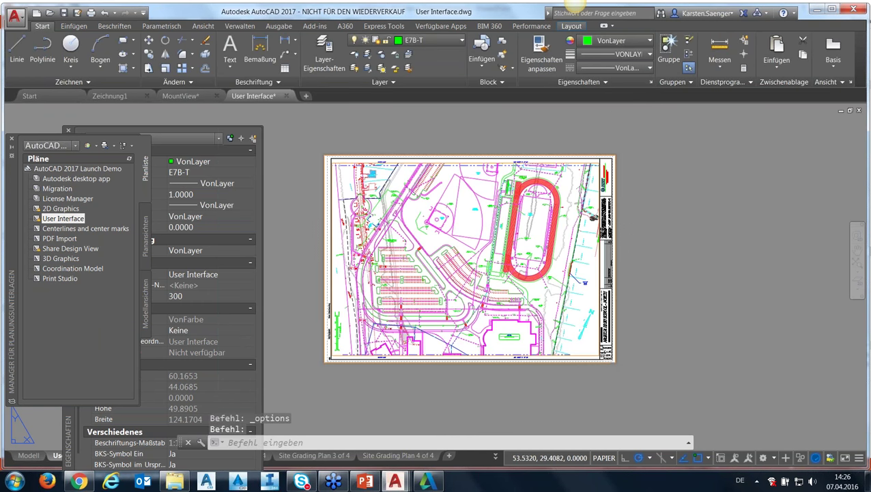
Step: Reopen Options and cancel without changing anything
right_click(390, 377)
key(Escape)
key(Return)
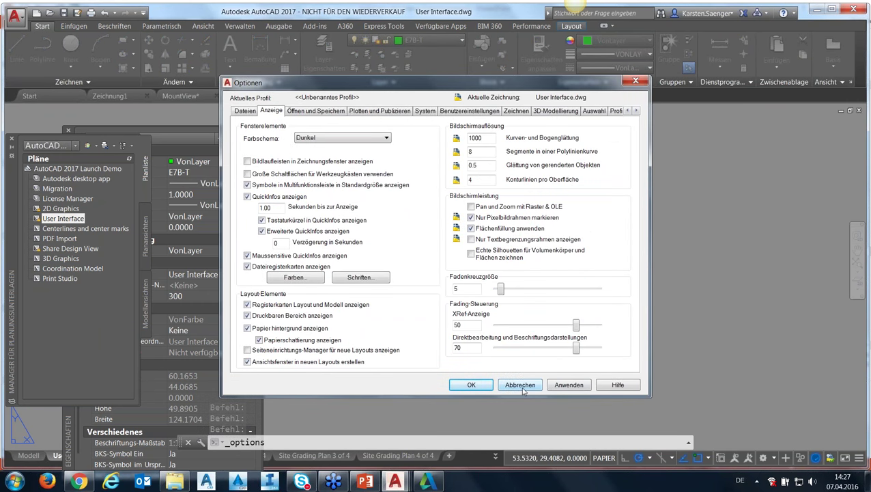
click(520, 385)
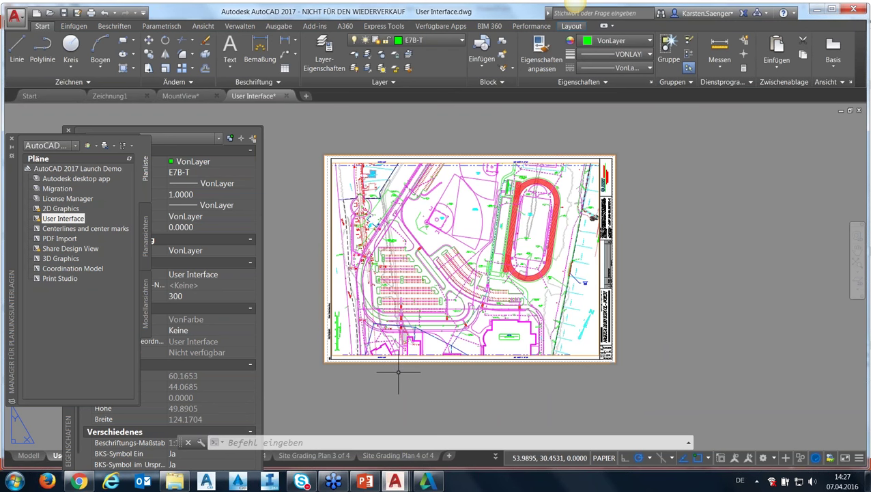
right_click(401, 409)
Step: Reopen Options and browse the Open and Save, Drafting, User Preferences and System settings
click(430, 401)
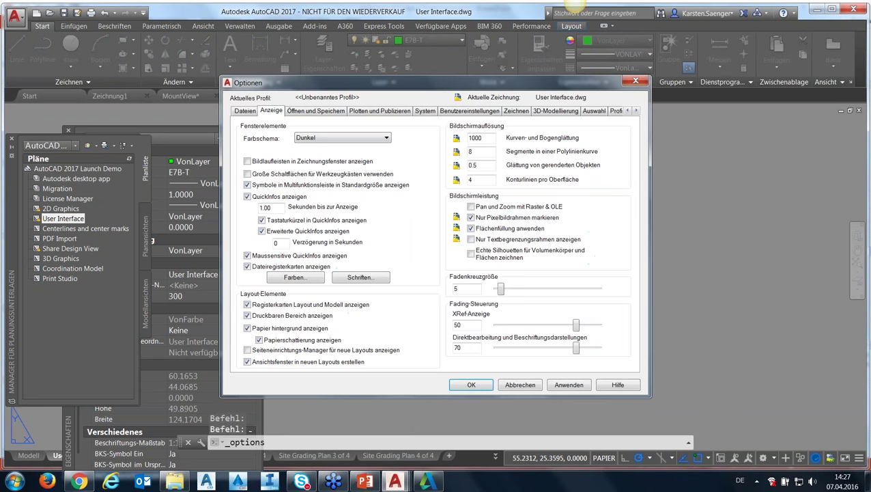
click(327, 113)
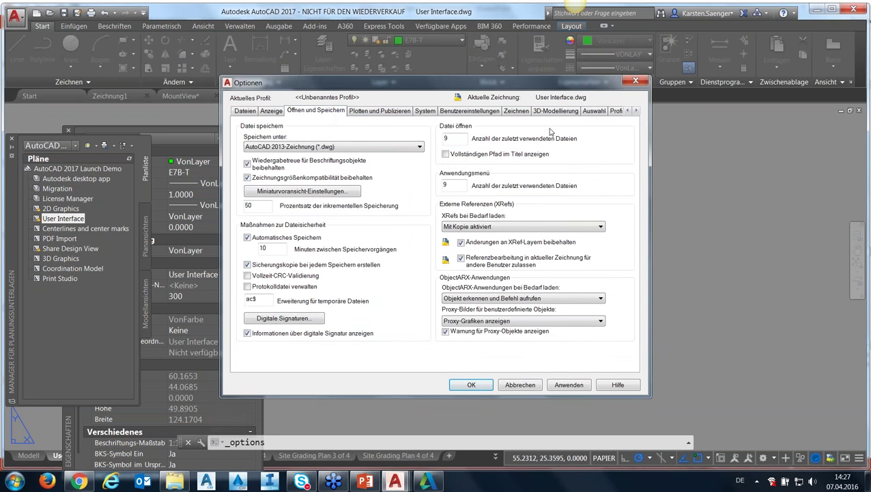
click(512, 111)
click(487, 113)
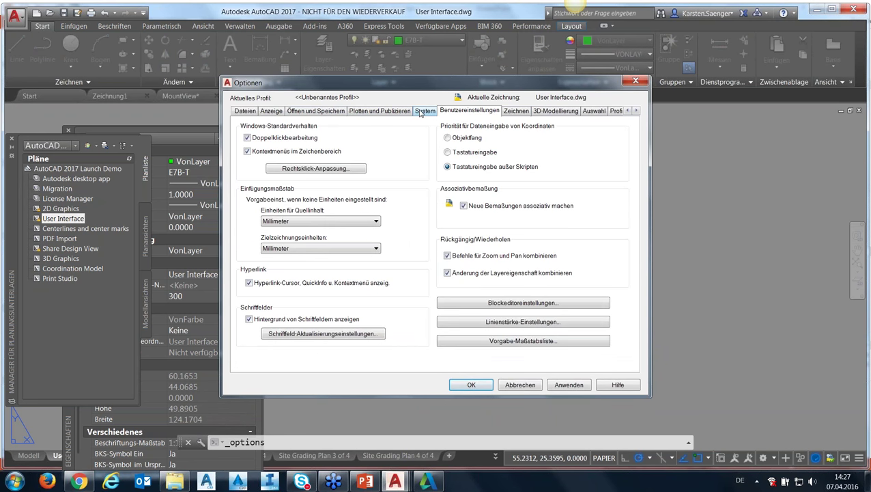
click(420, 113)
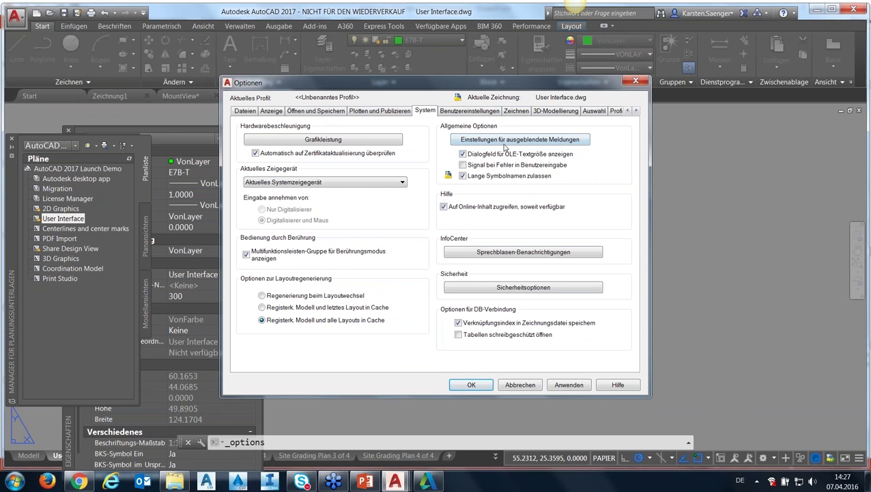
Step: Review the empty hidden-messages settings, cancel out, and close Options with OK
click(505, 140)
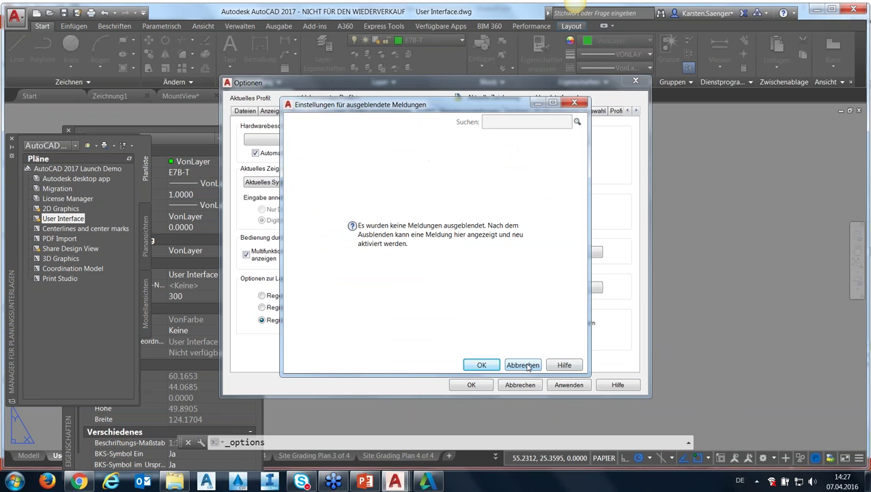
click(528, 366)
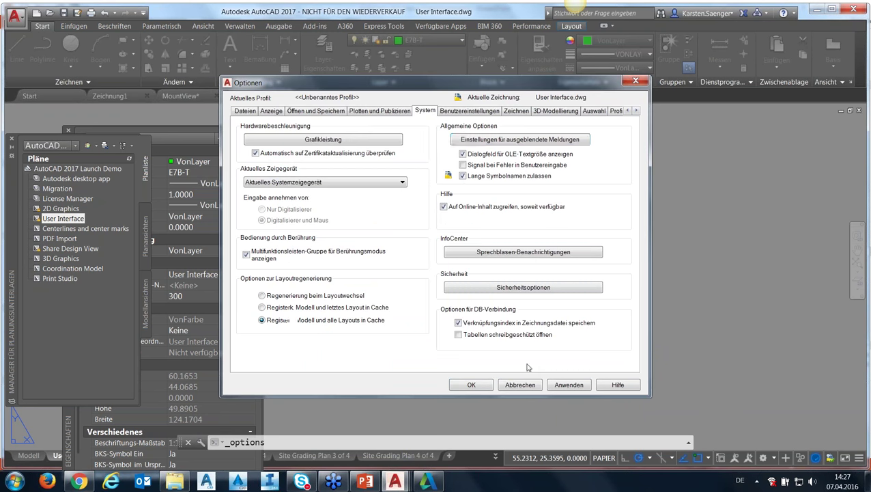
click(519, 142)
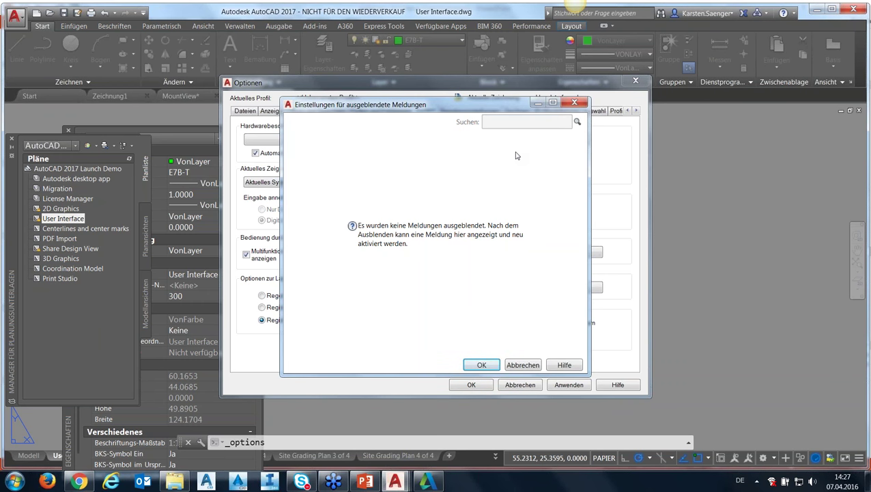
click(523, 367)
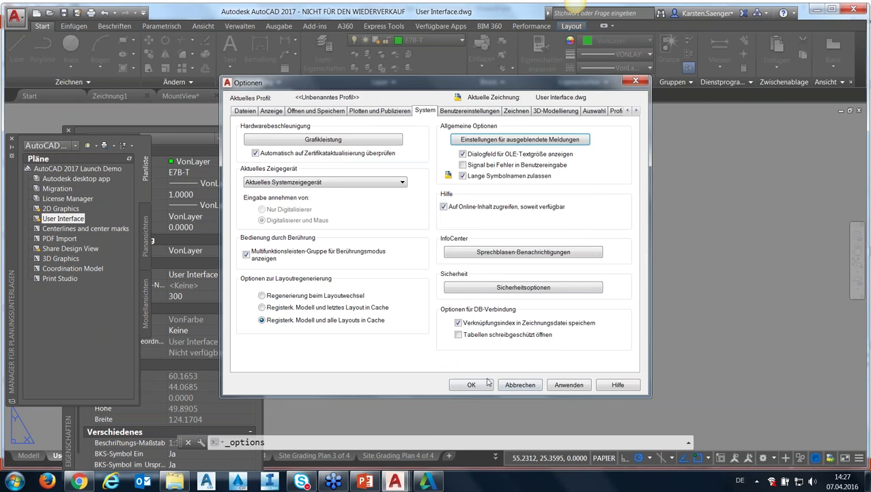
click(487, 386)
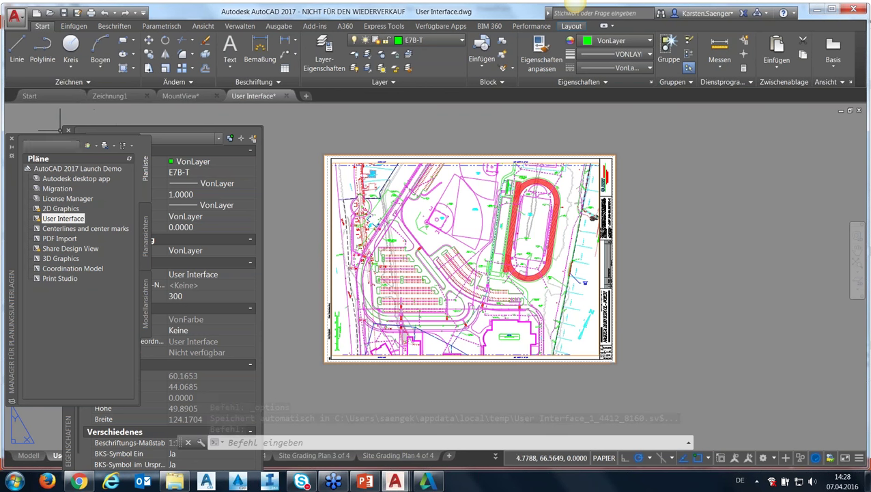
Step: Show the User Interface drawing in model space, panned to the lots along the Souhegan road
click(57, 217)
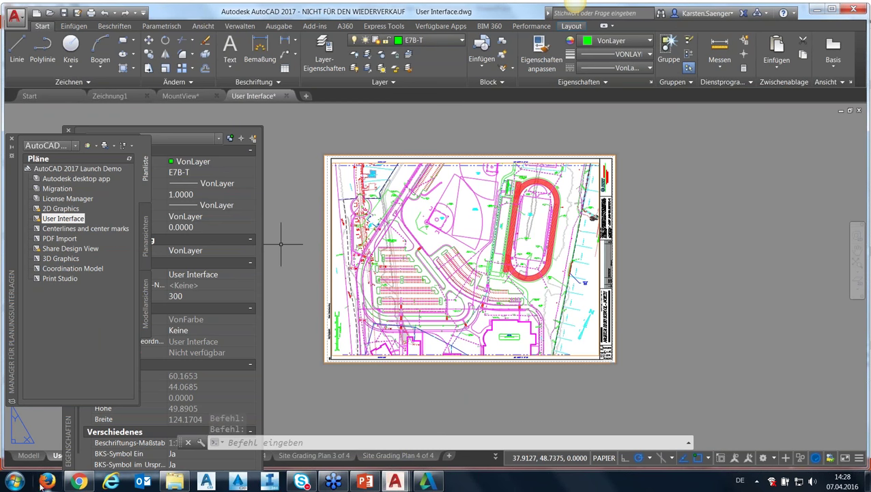
click(28, 455)
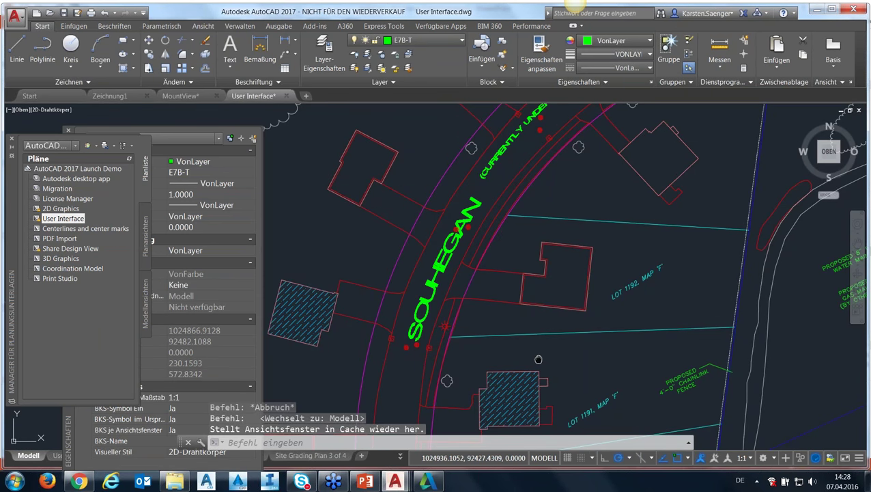
mouse_move(538, 359)
middle_down()
mouse_move(494, 323)
mouse_move(463, 313)
middle_up()
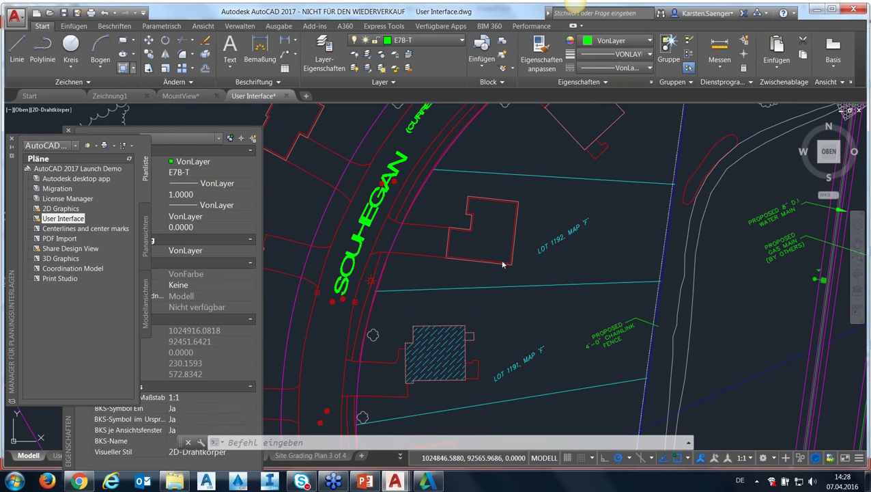
Step: Start HATCH and set the hatch layer to E6BUH in the Hatch and Gradient settings
key(h)
key(Return)
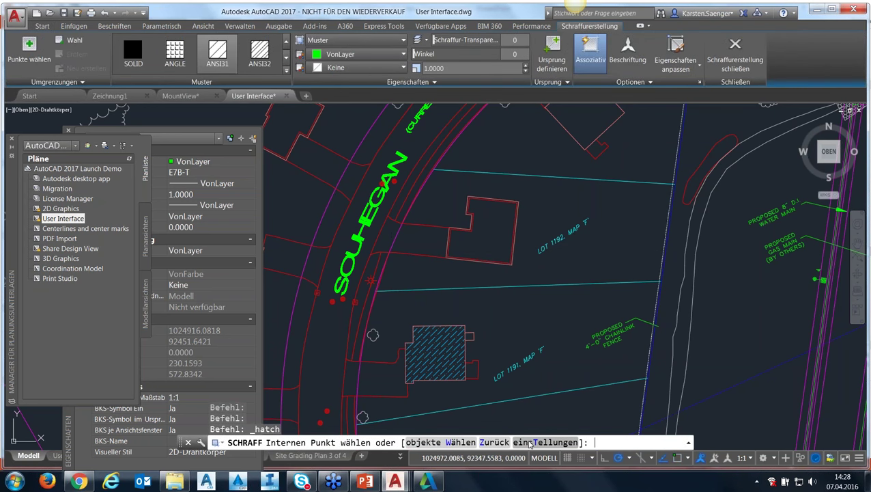
click(528, 442)
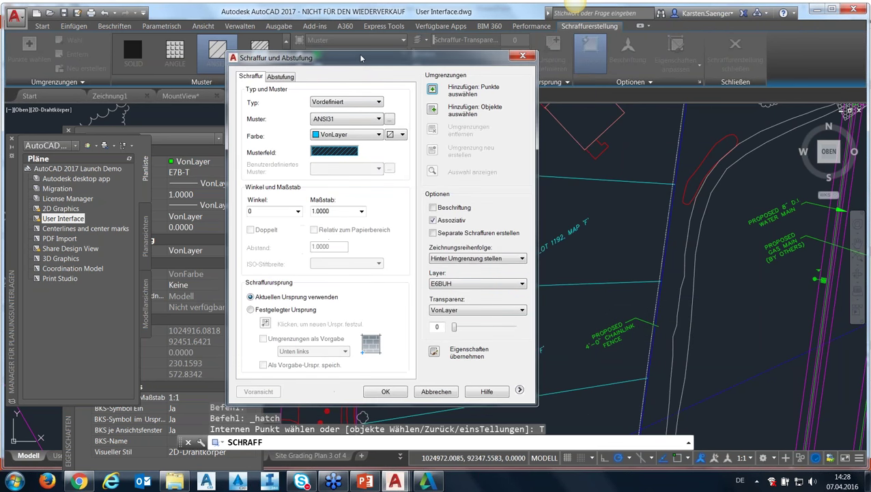
drag(414, 68, 300, 54)
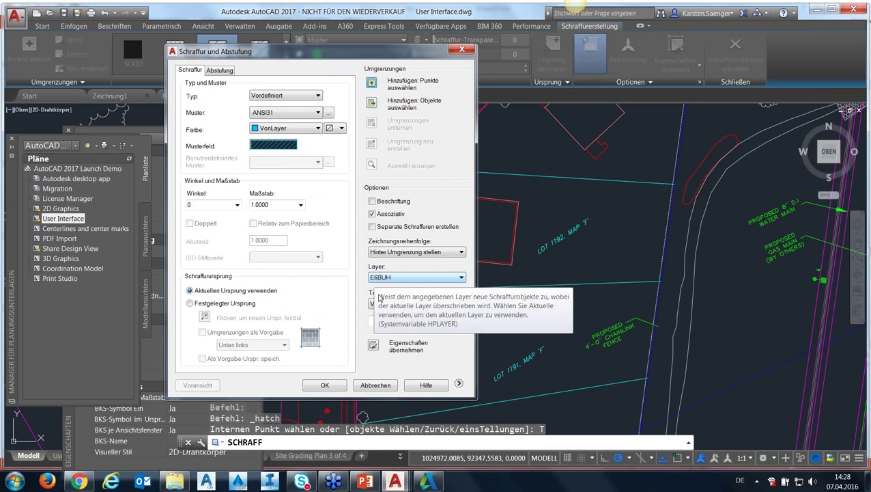
click(325, 387)
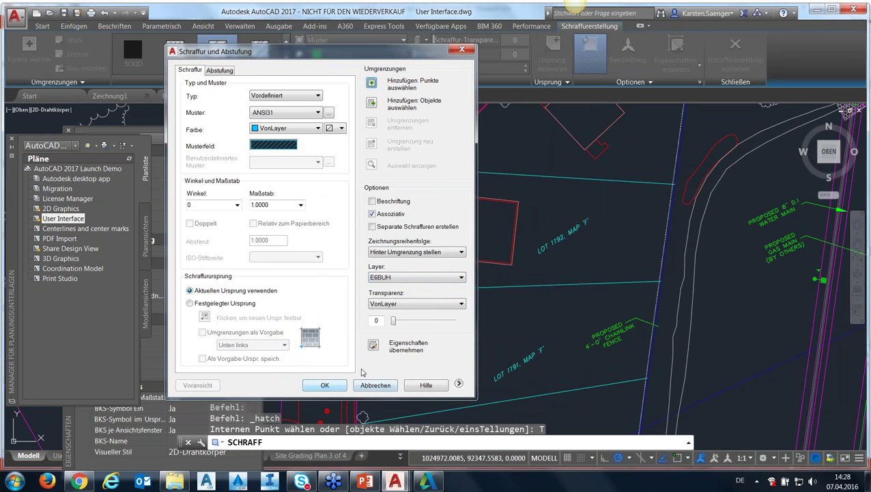
Step: Fill the empty building outline beside LOT 1192 with the hatch and select it
click(499, 244)
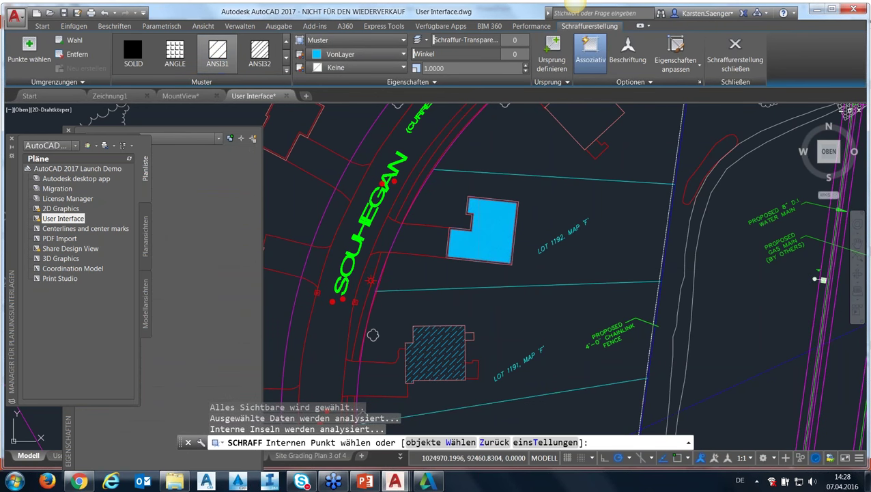
key(Escape)
click(485, 243)
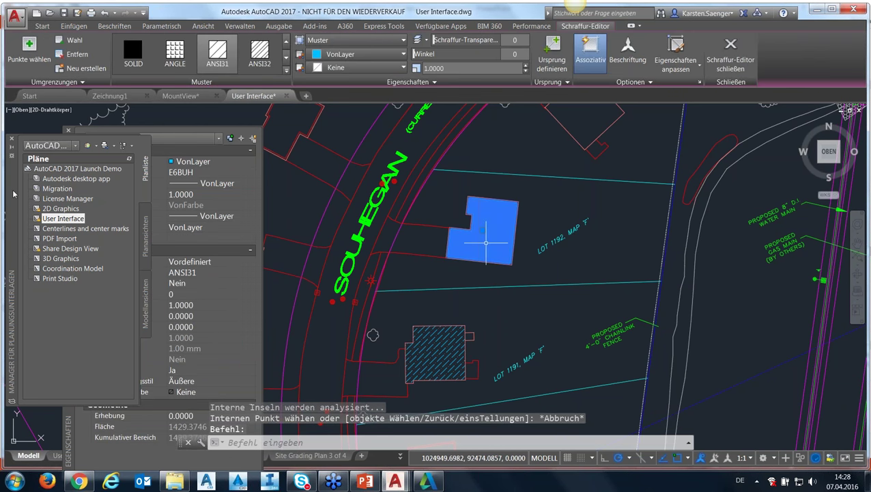
Step: Check in the Properties palette that the new hatch is on layer E6BUH
click(233, 315)
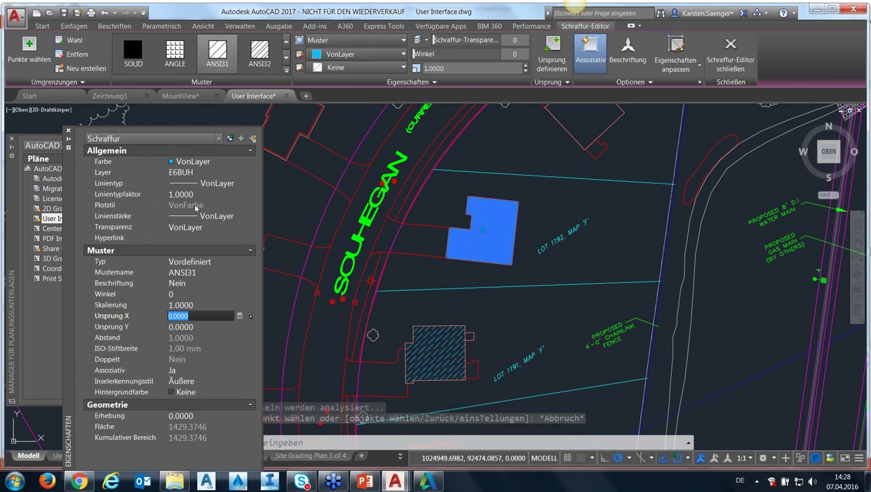
click(196, 174)
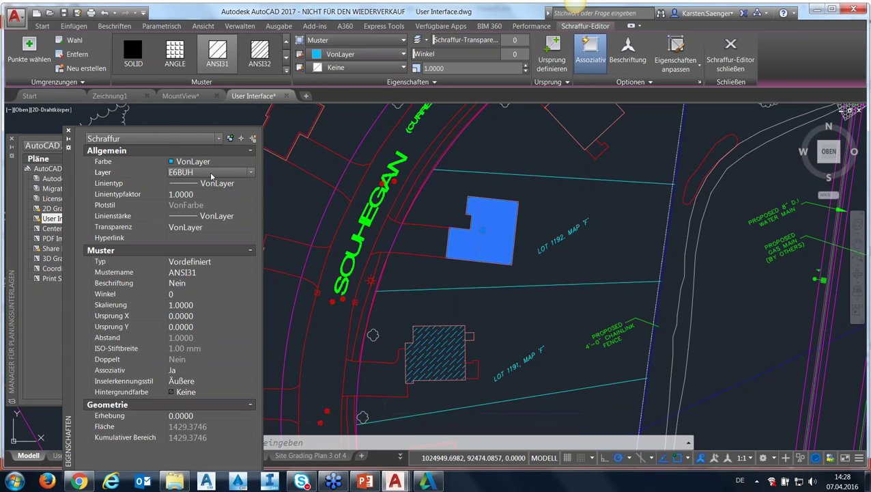
click(442, 297)
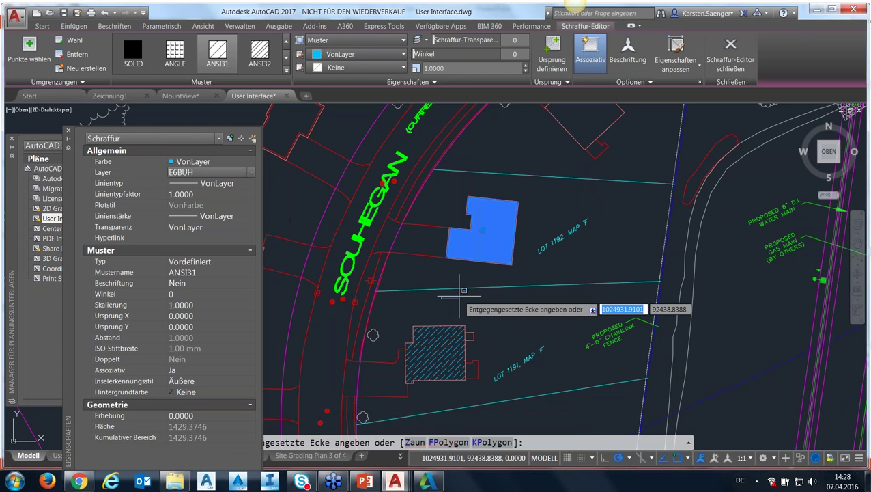
key(Escape)
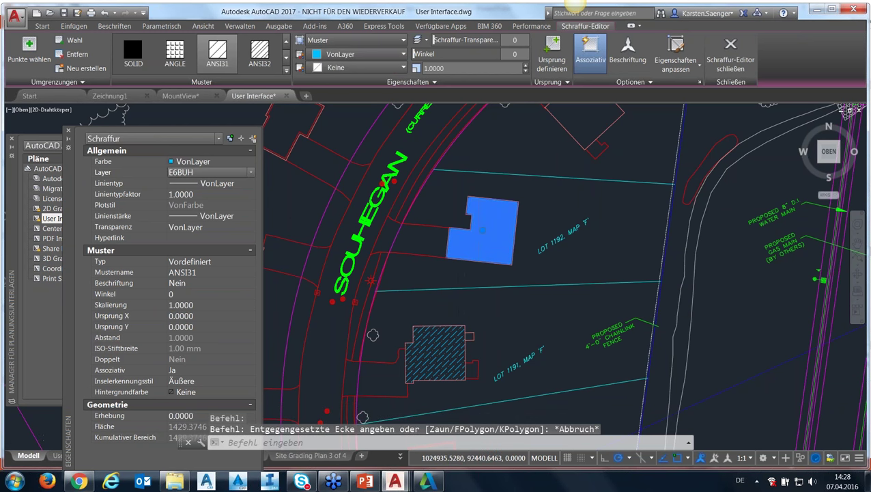
Step: Zoom out over the site, clear the selection and run HPLAYER
scroll(465, 293, down, 2)
middle_drag(504, 243, 407, 325)
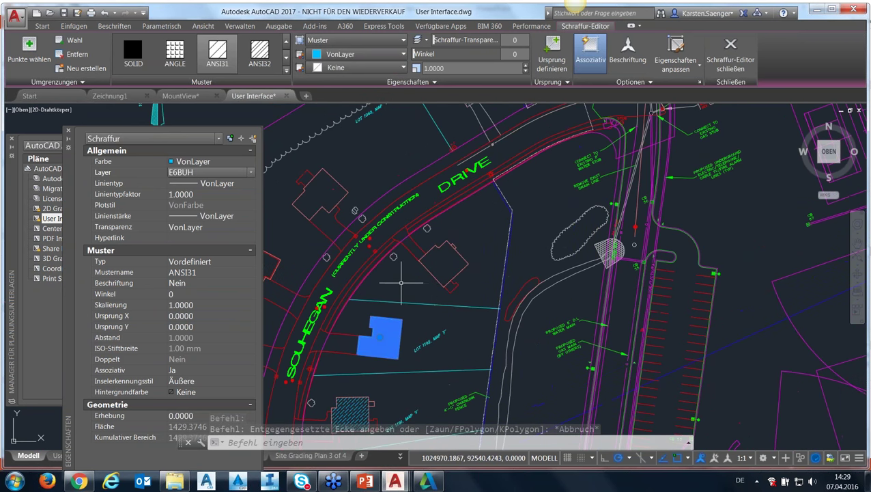
key(Escape)
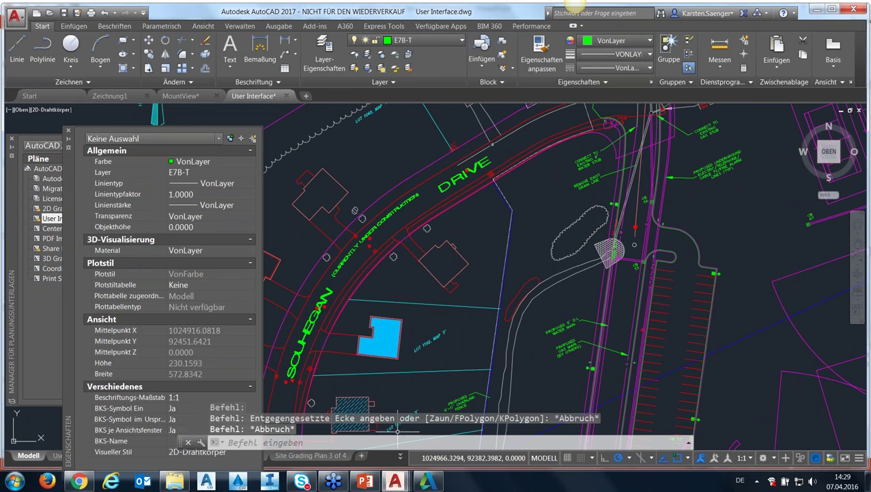
text(h)
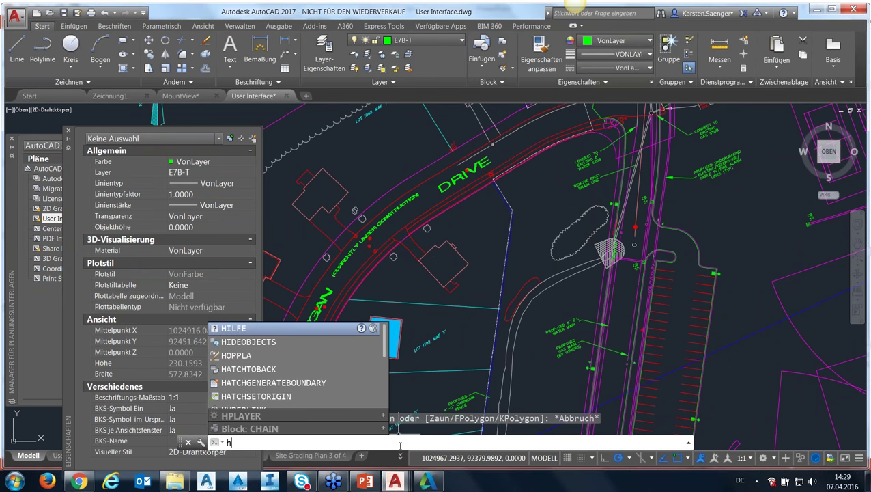
text(pl)
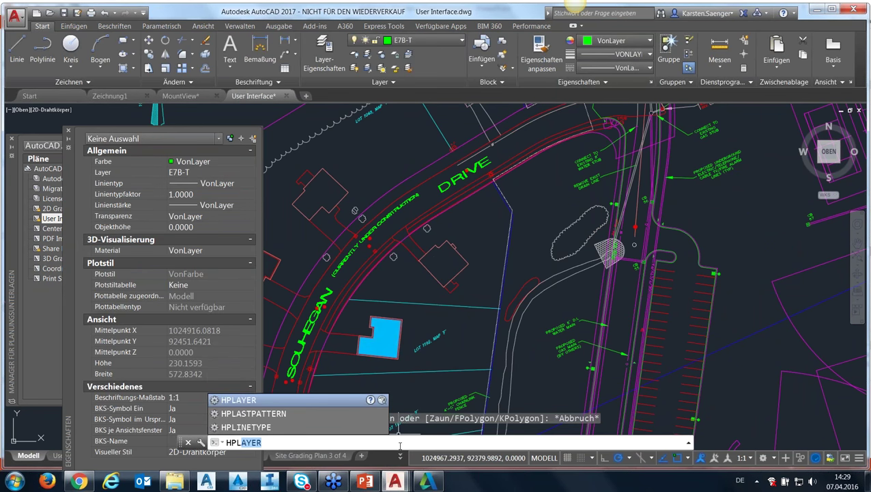
key(Return)
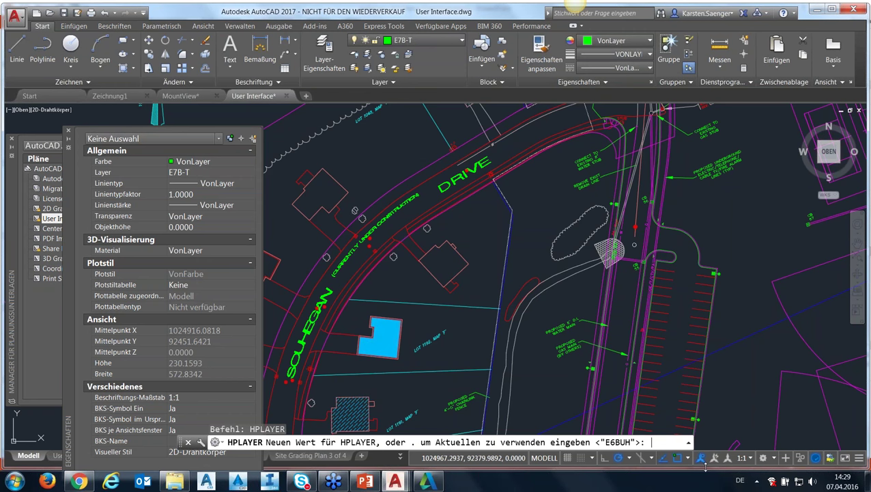
Step: Set HPLAYER to 0123, then hatch the building just north of the blue-filled house
text(0123)
key(Return)
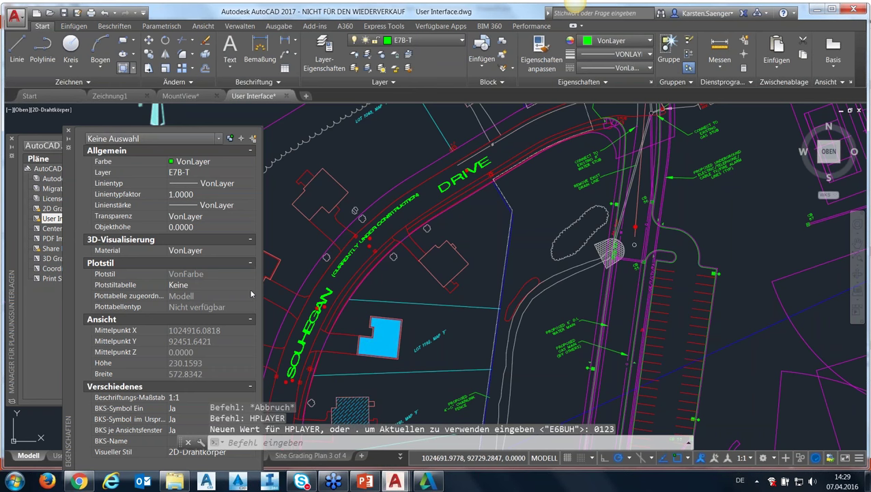
text(h)
key(Return)
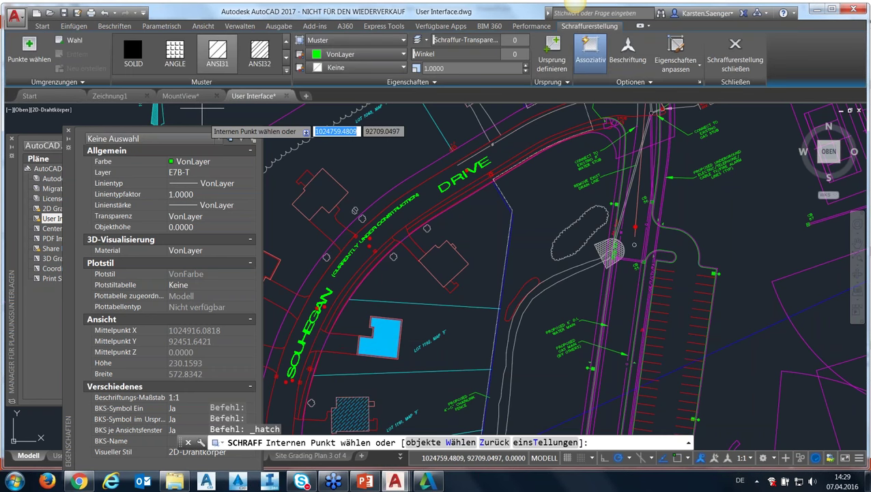
click(396, 355)
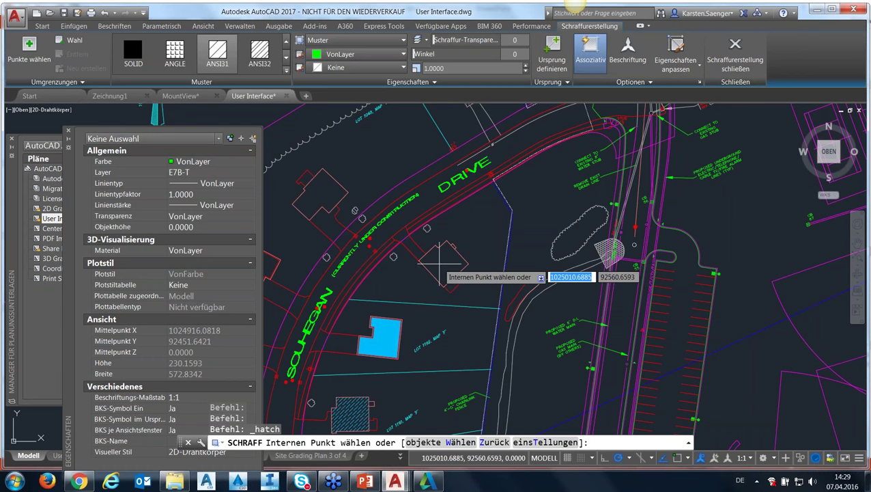
right_click(502, 268)
key(Escape)
click(438, 263)
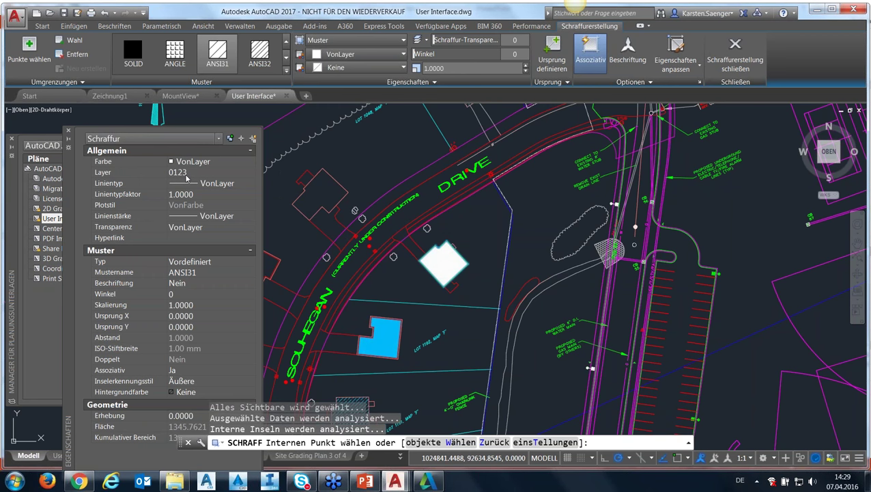
key(Escape)
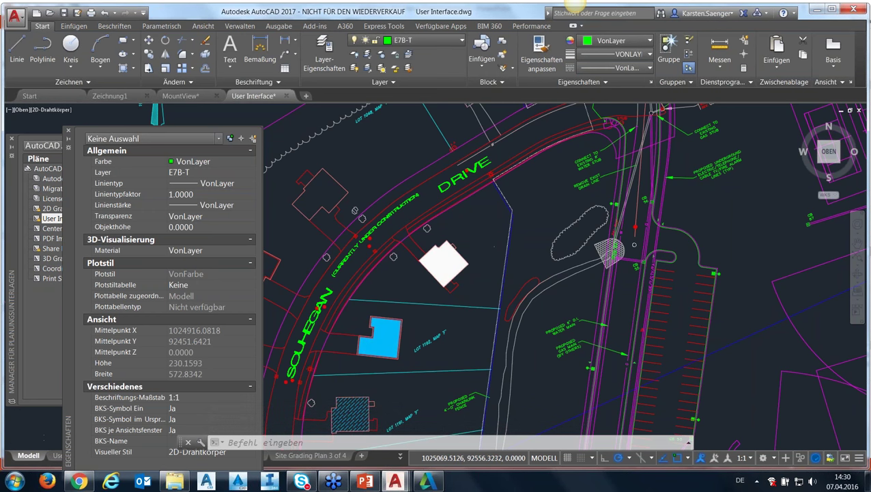
Step: Zoom out, pan north and zoom in on the LOT 473–475 labels by Broadcrest Lane
scroll(488, 271, down, 2)
scroll(498, 267, down, 2)
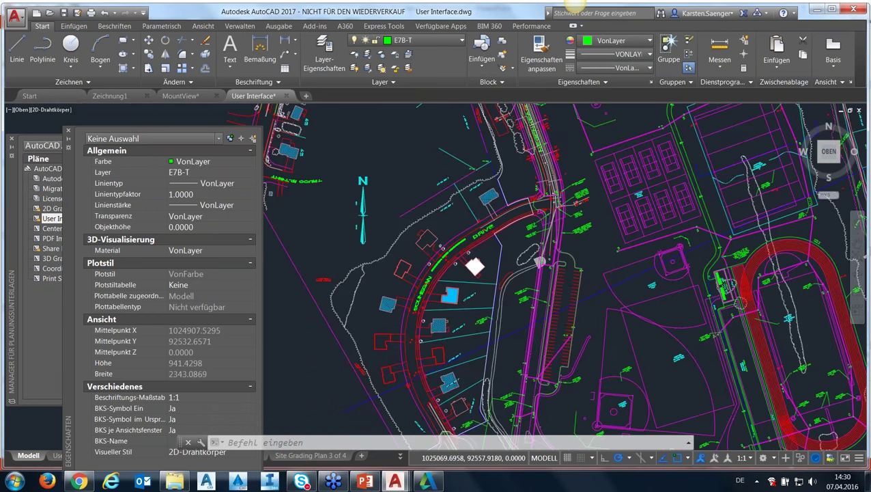
scroll(494, 266, down, 2)
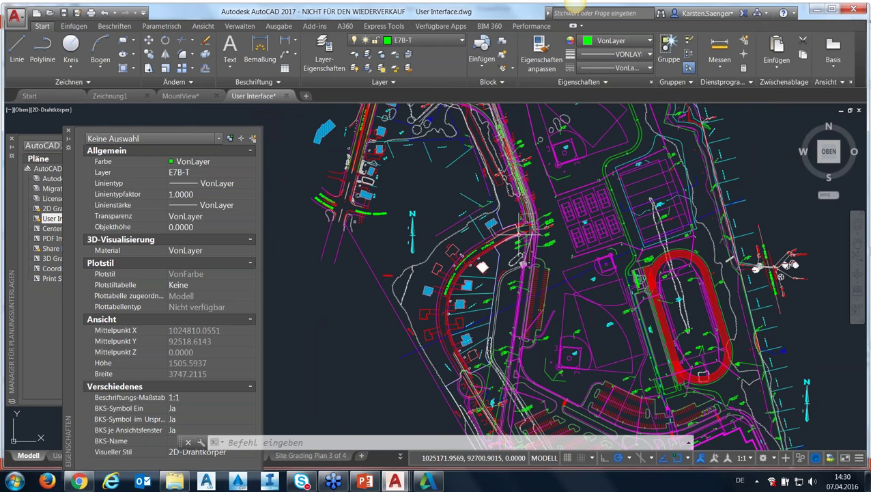
middle_drag(521, 164, 464, 324)
scroll(466, 324, up, 1)
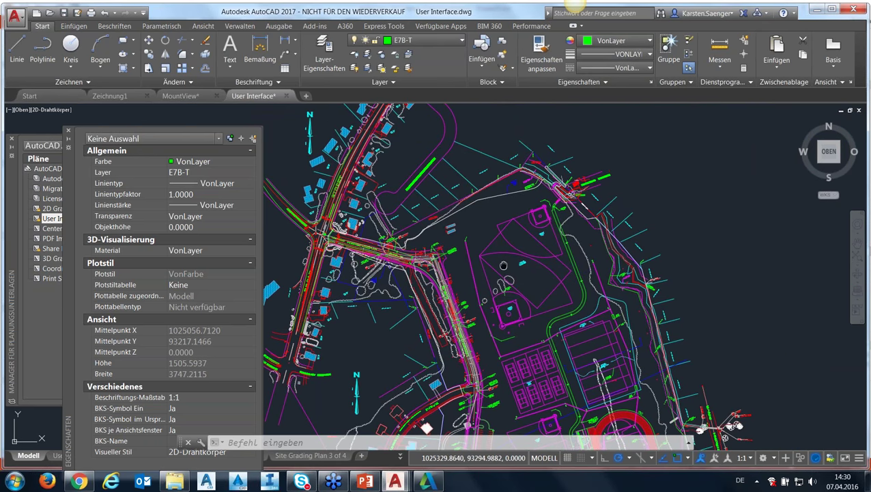
scroll(509, 291, up, 1)
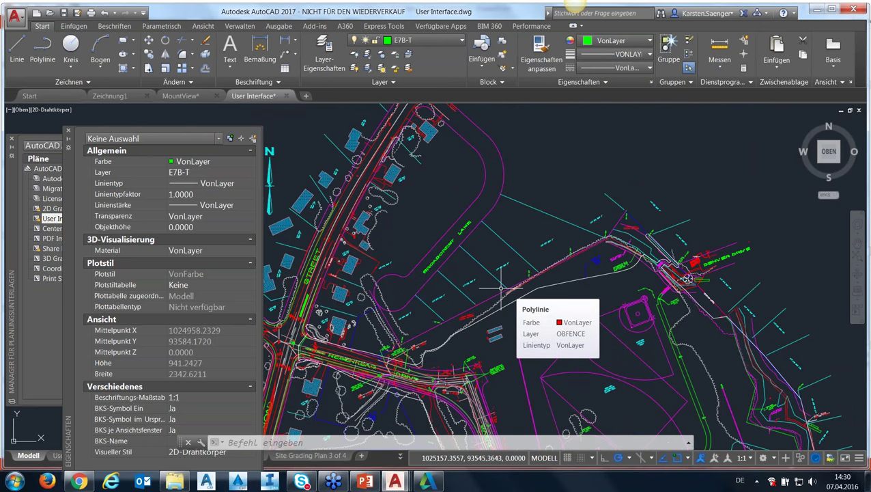
click(21, 110)
mouse_move(90, 120)
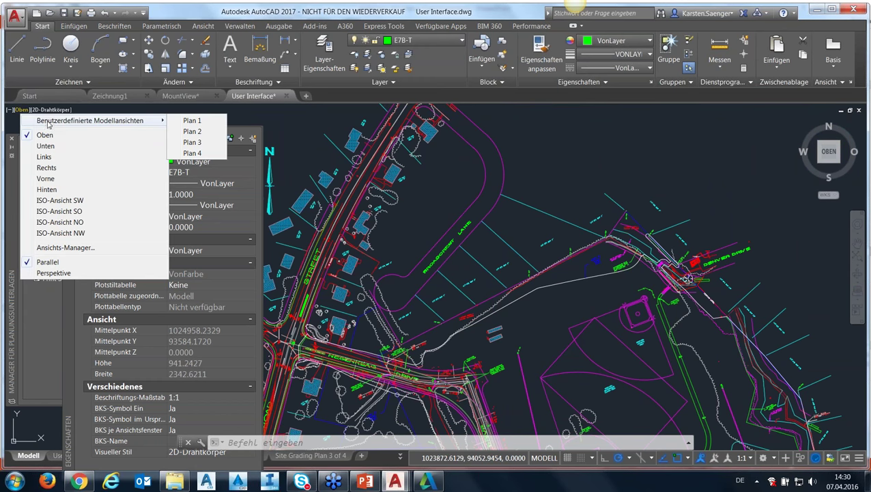
click(274, 129)
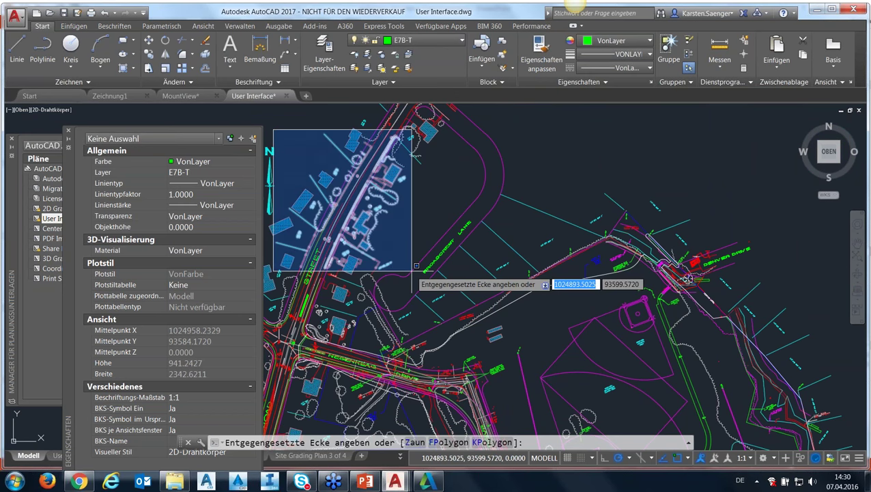
key(Escape)
scroll(416, 266, up, 2)
middle_drag(464, 335, 471, 308)
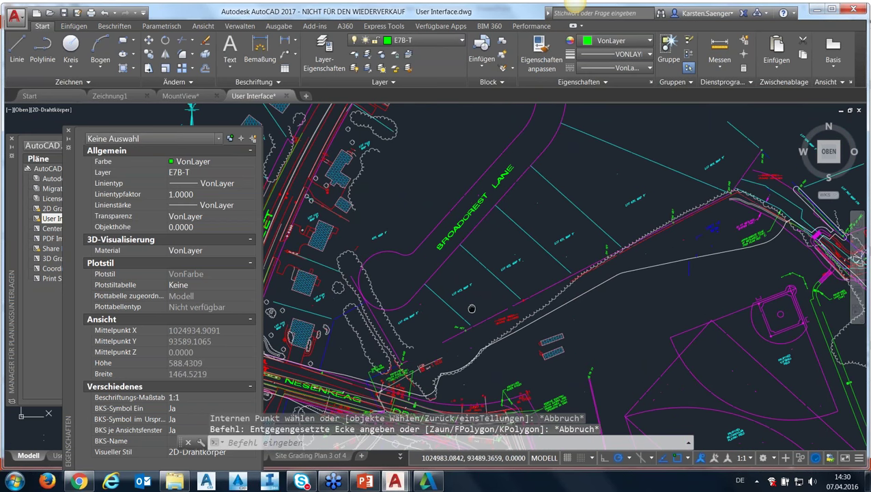
scroll(471, 309, up, 3)
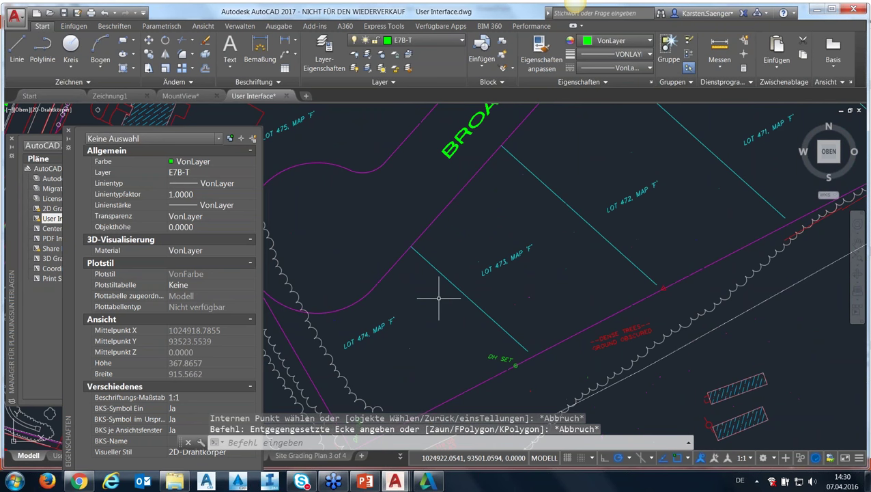
middle_drag(439, 297, 607, 309)
Step: Edit the LOT 475 label so it reads MAP 'G' instead of MAP 'F'
click(429, 142)
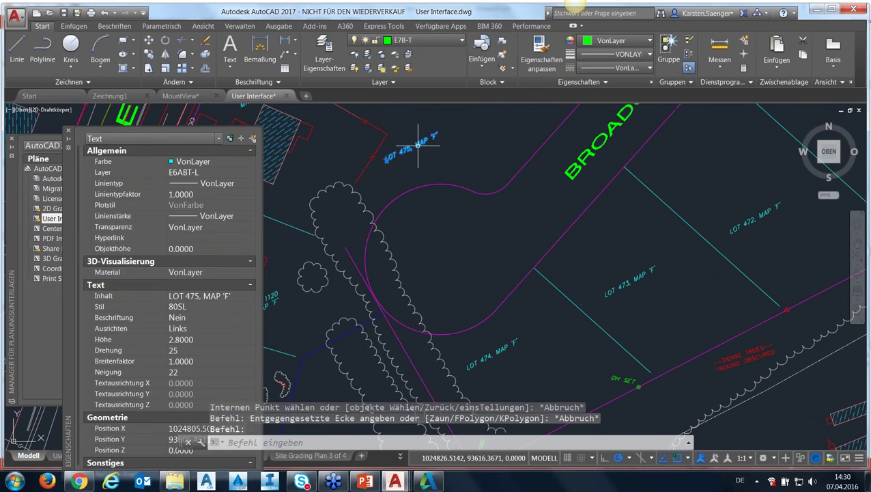
right_click(455, 157)
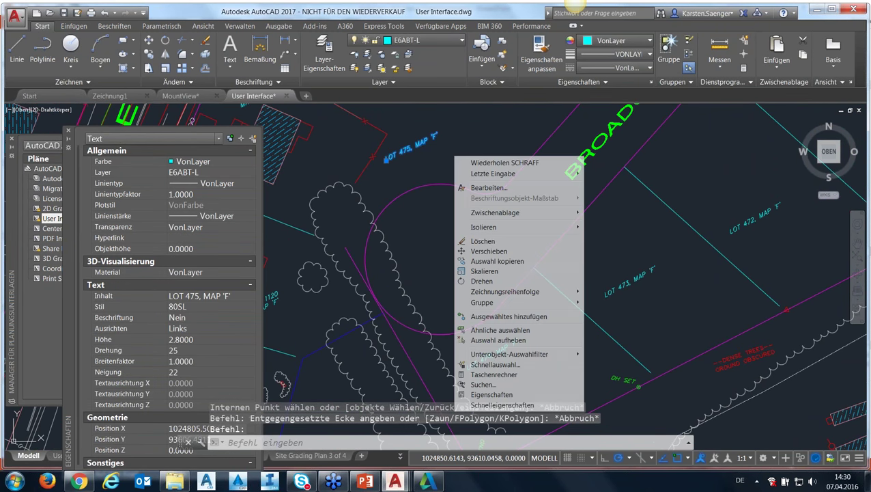
click(503, 192)
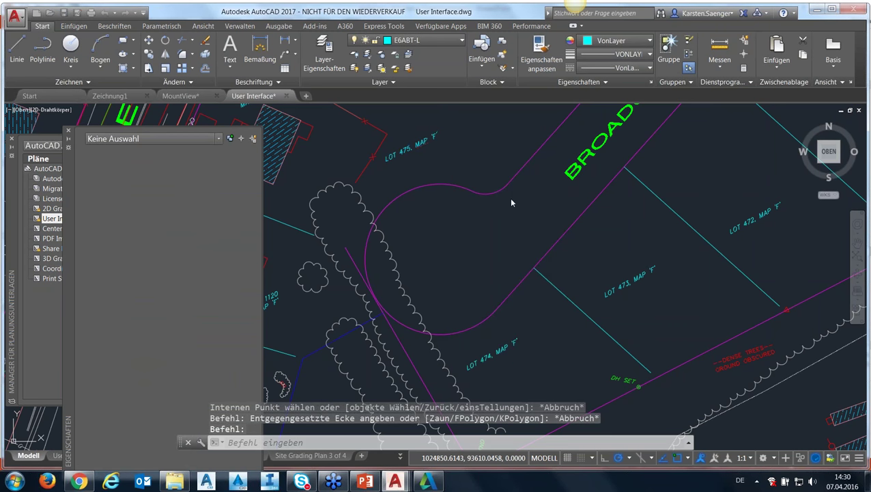
click(431, 139)
text(G)
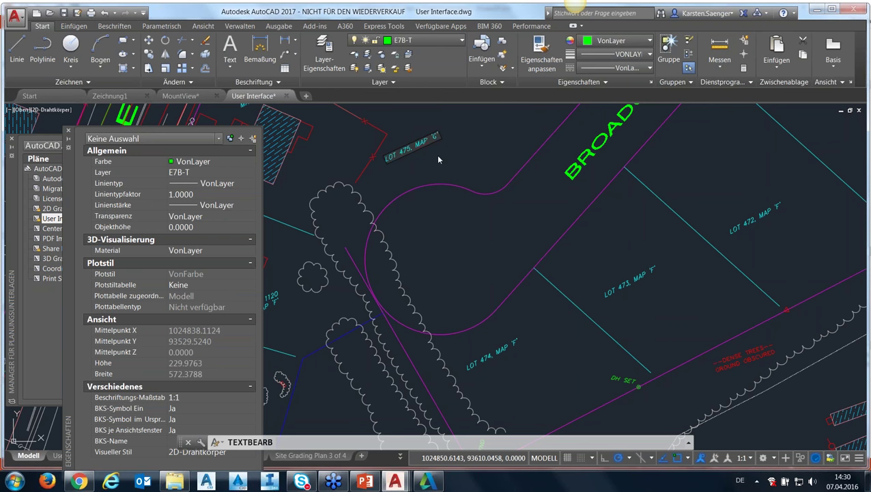
click(438, 157)
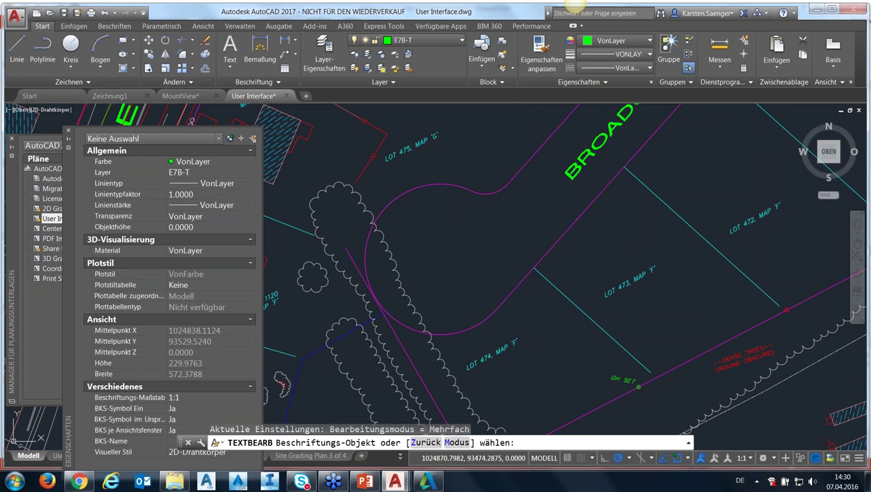
Step: Replace F with G in the LOT 474 and LOT 473 map labels
click(484, 358)
click(515, 345)
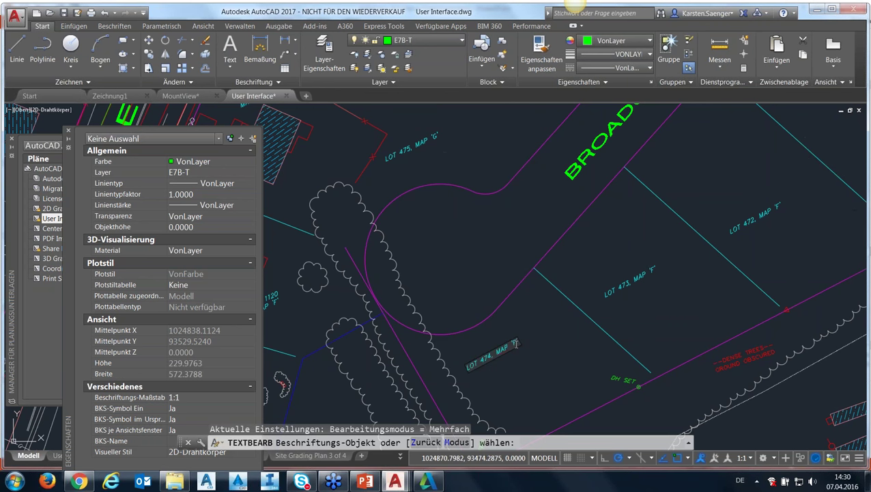
key(BackSpace)
key(BackSpace)
key(BackSpace)
text(G)
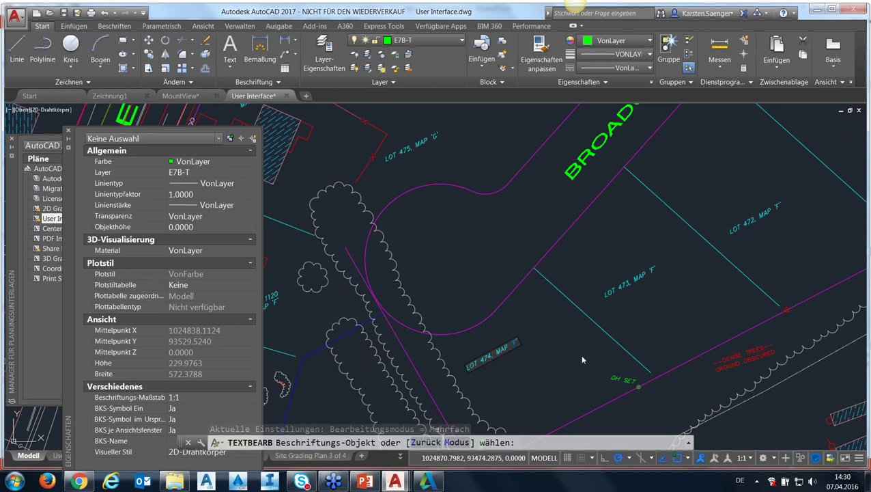
click(583, 359)
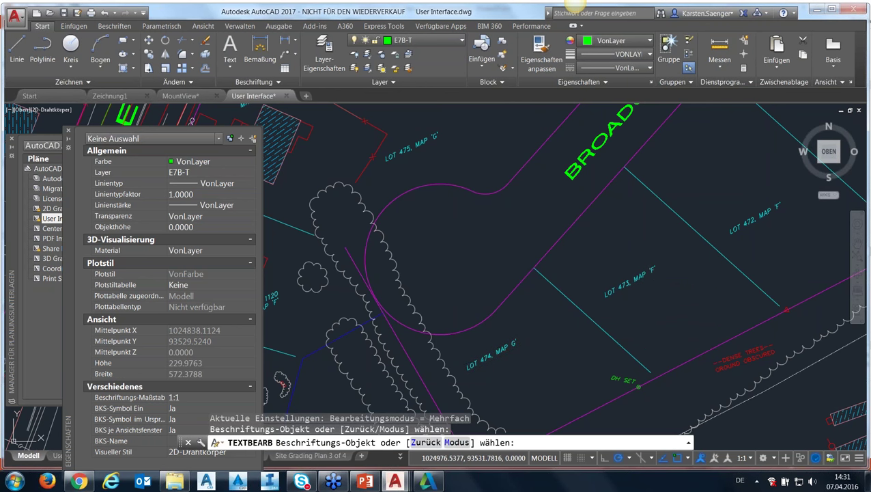
click(627, 282)
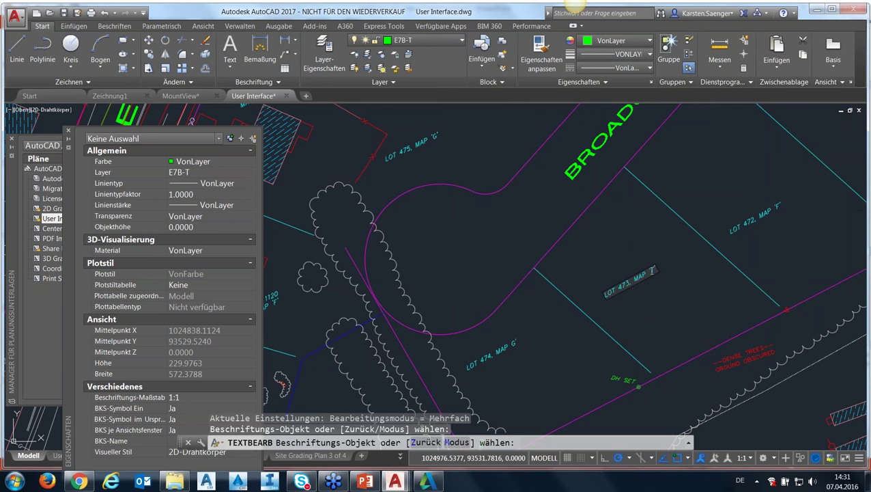
text(G)
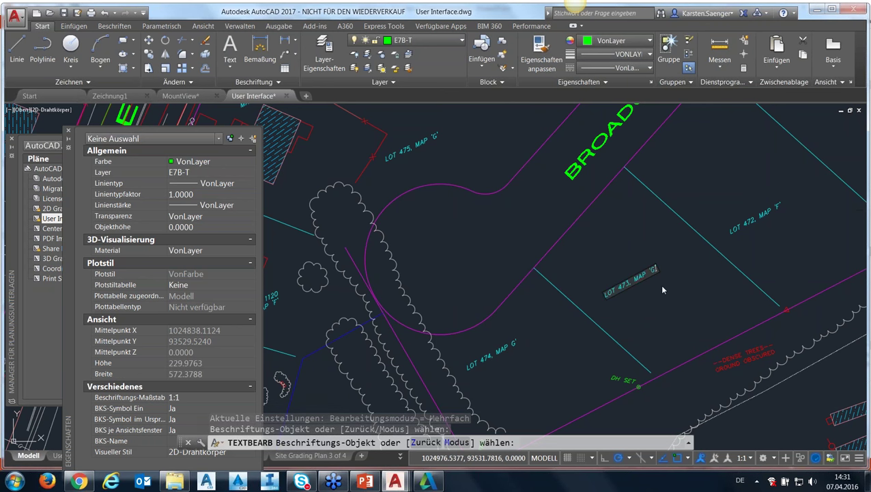
key(Return)
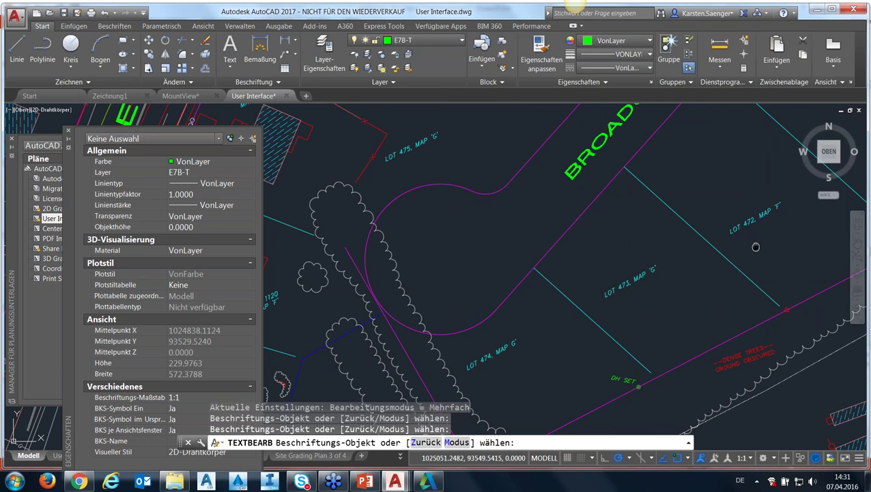
Step: Pan east to more lot labels, backing out of the text-editing mode option
middle_drag(756, 246, 503, 299)
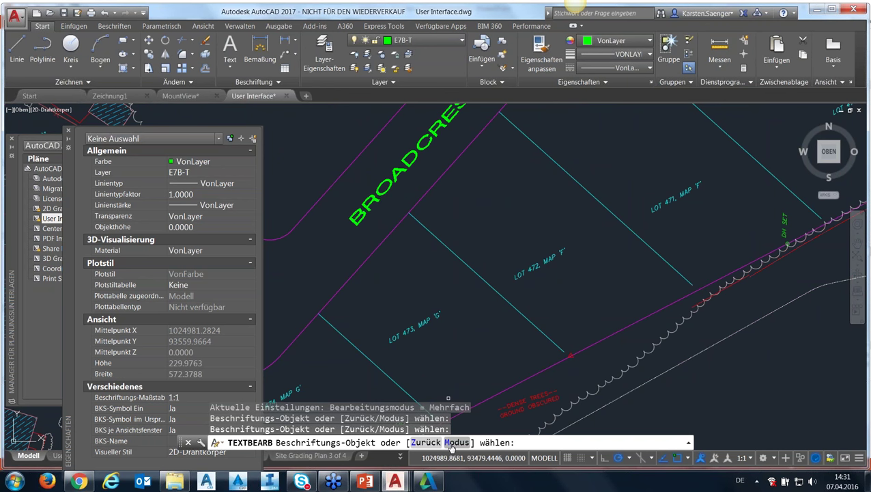
click(454, 444)
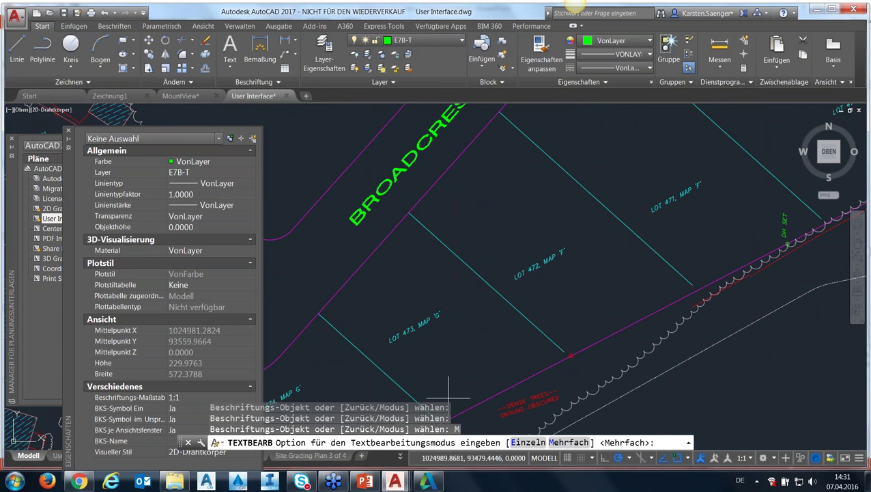
key(Escape)
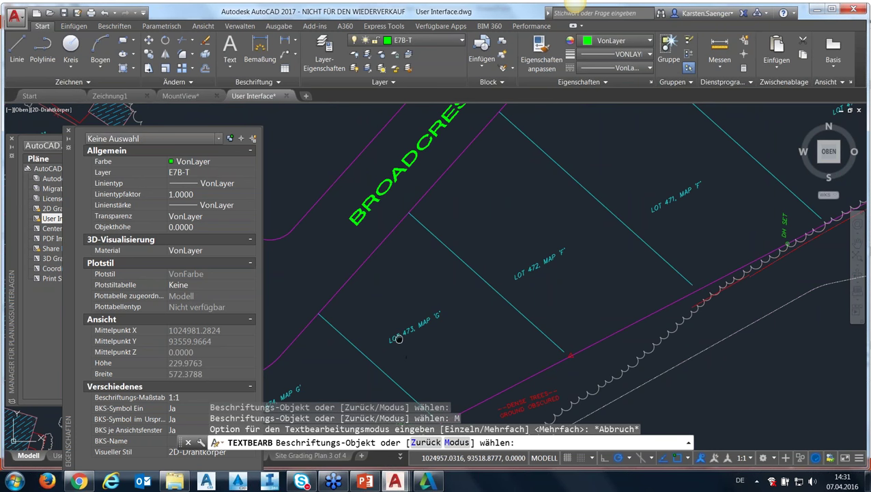
middle_drag(399, 339, 415, 297)
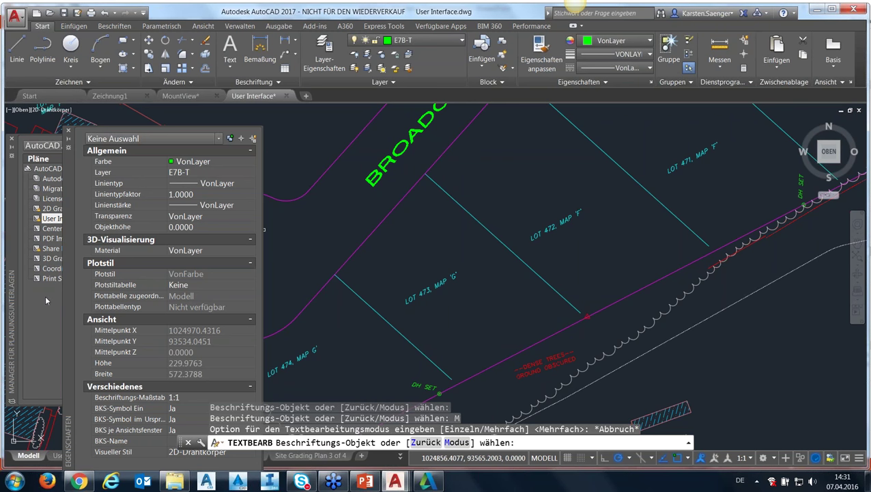
Step: Open the Centerlines sheet, close MountView and User Interface unsaved, and switch to Modell
click(45, 231)
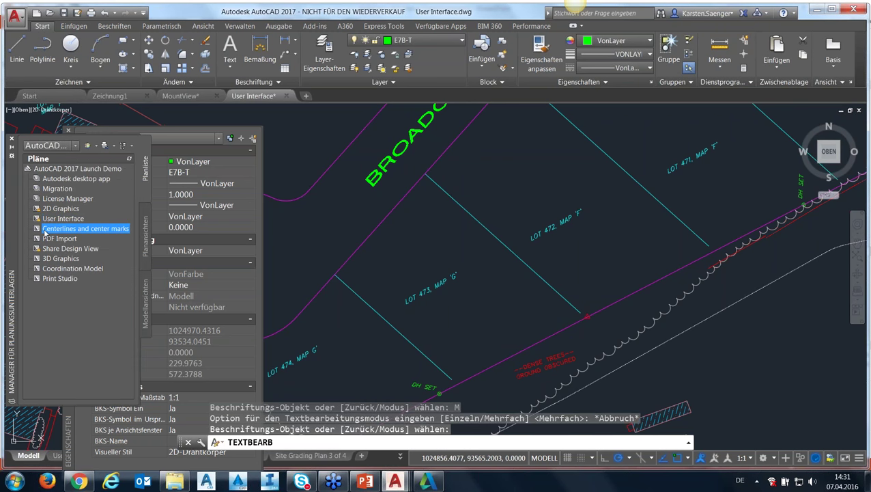
double_click(45, 233)
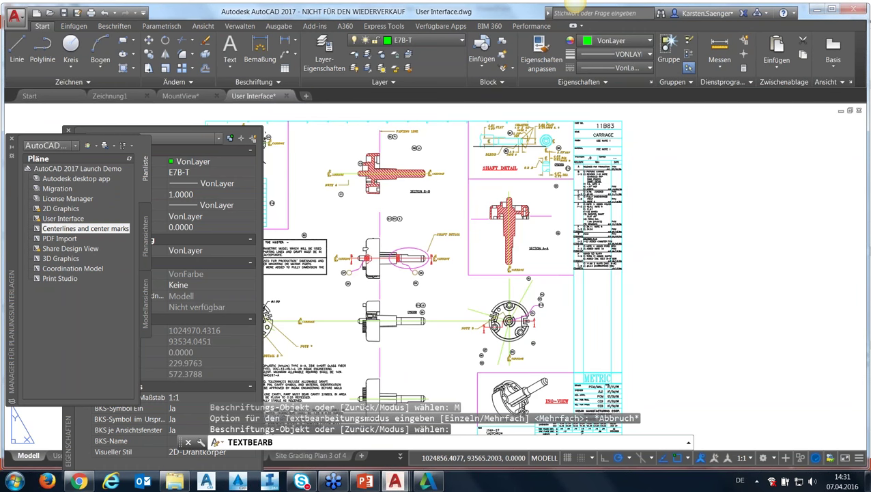
click(215, 99)
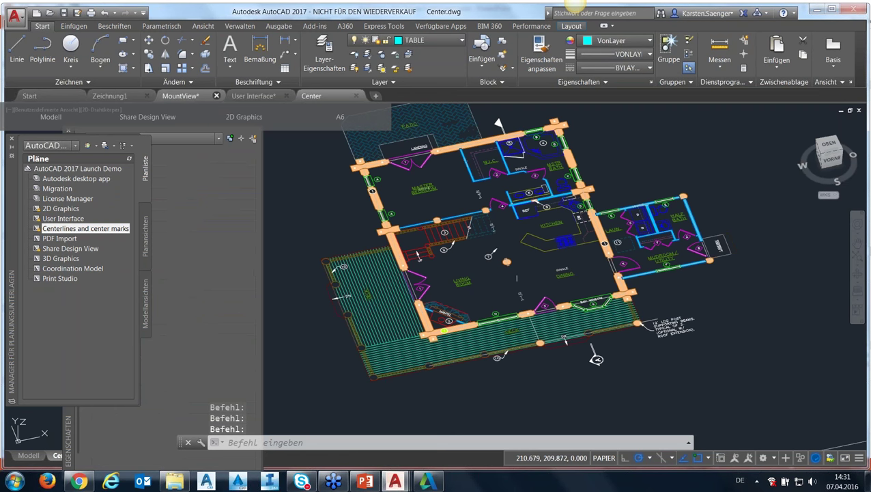
click(217, 96)
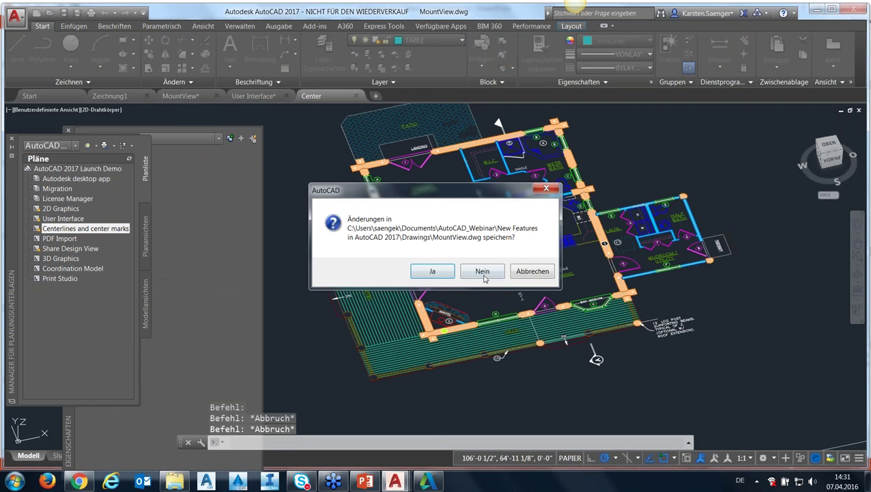
click(483, 271)
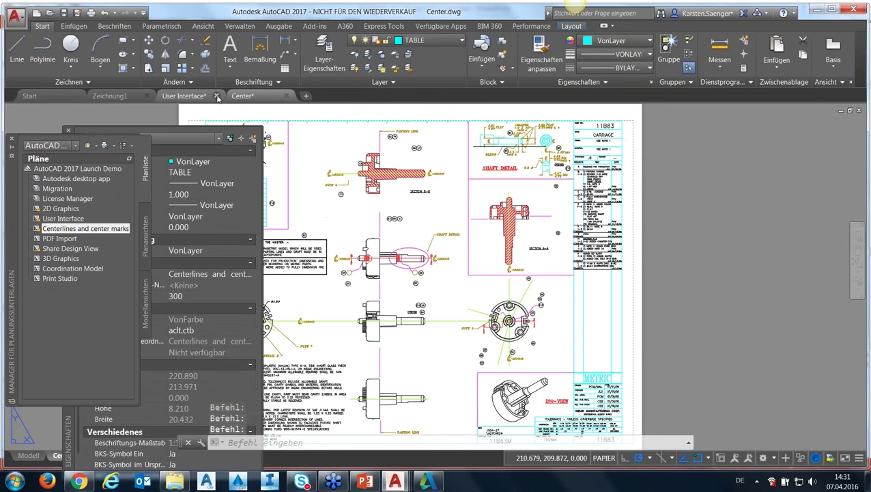
click(217, 97)
click(478, 272)
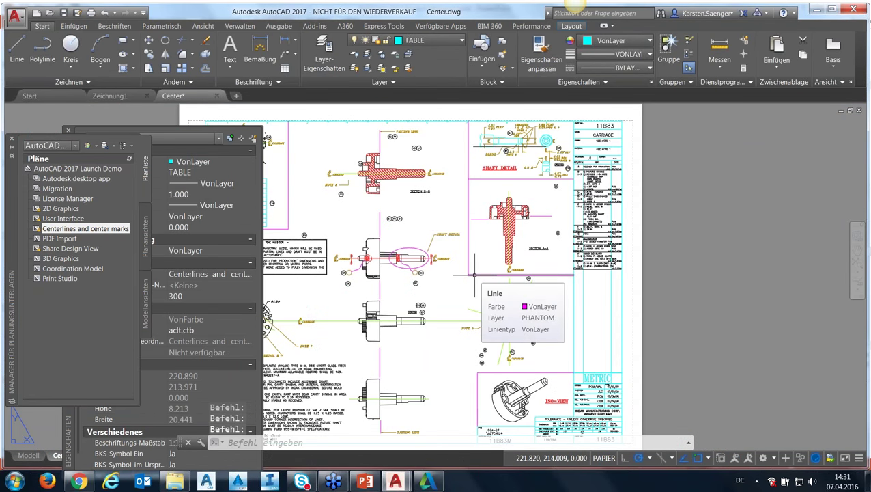
click(30, 456)
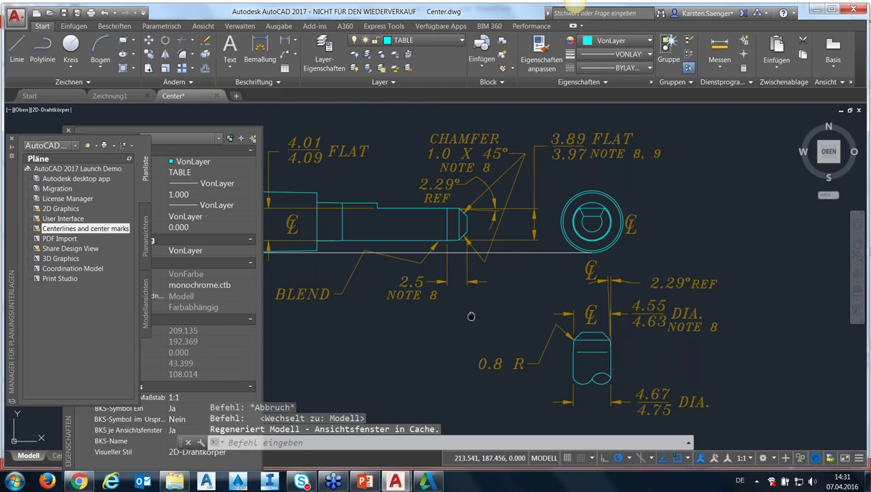
Step: Create a Mittellinie centerline between the left shaft's top and bottom edges
middle_drag(471, 316, 590, 325)
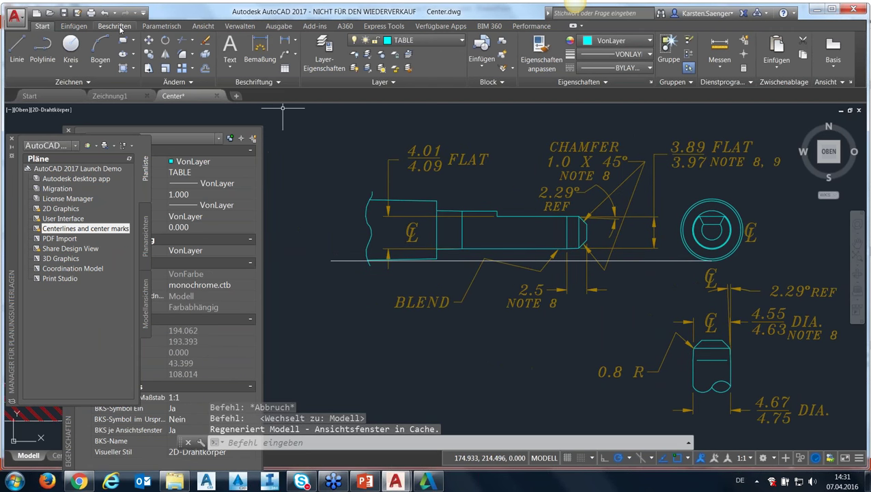
click(114, 26)
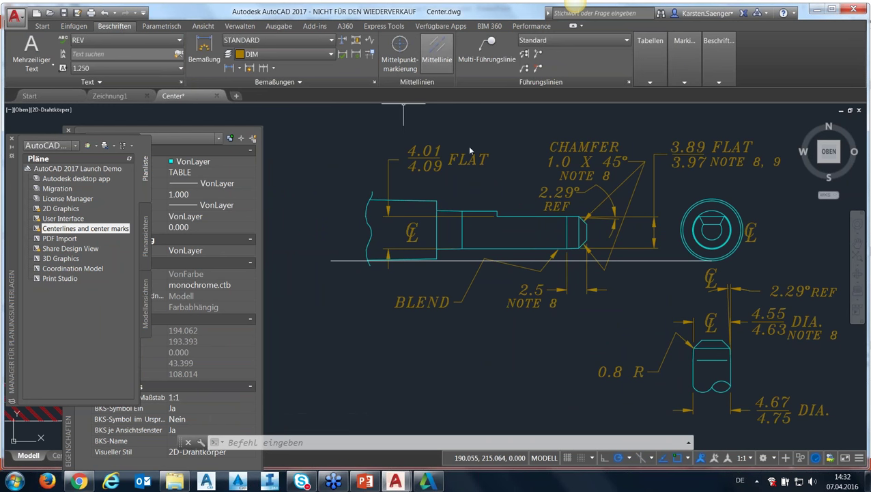
click(435, 58)
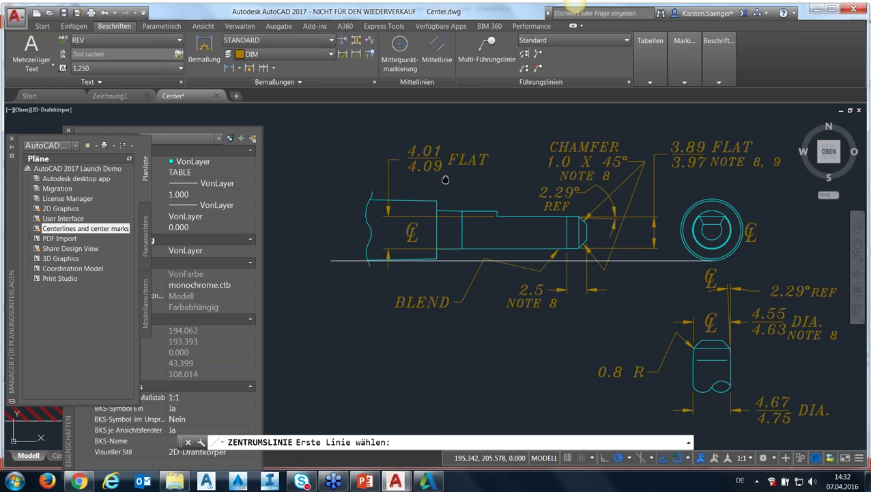
middle_drag(444, 179, 421, 175)
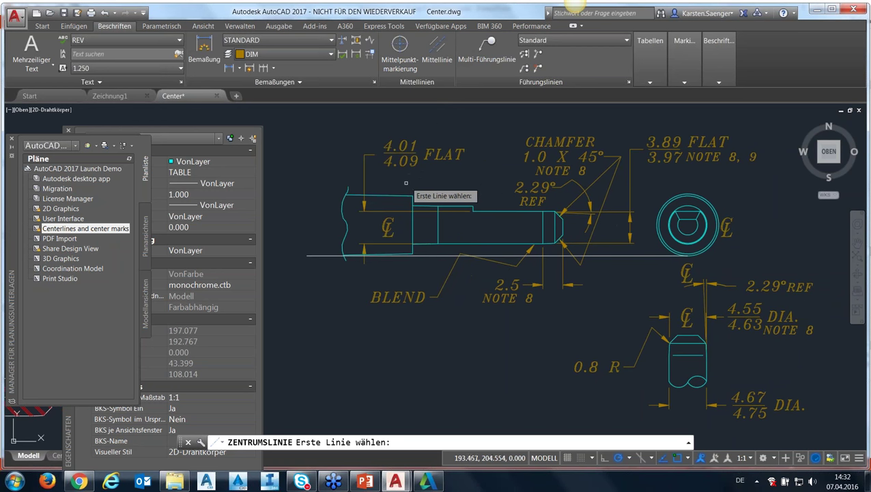
click(396, 196)
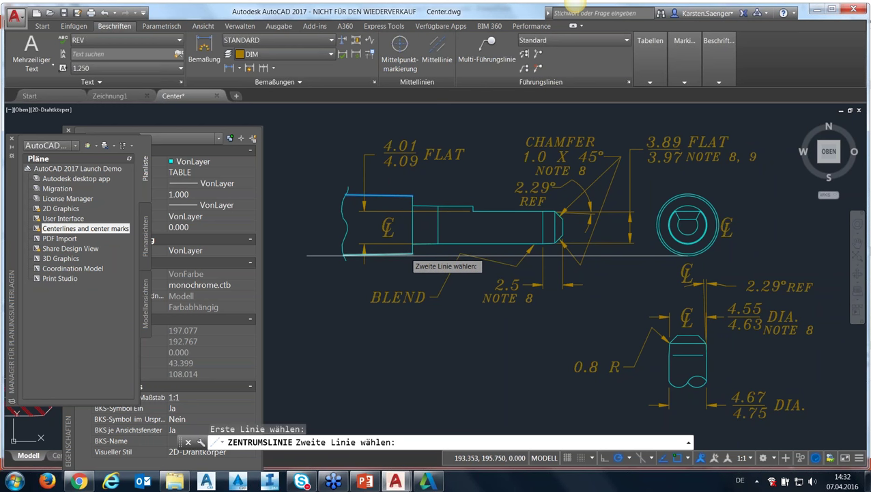
click(405, 254)
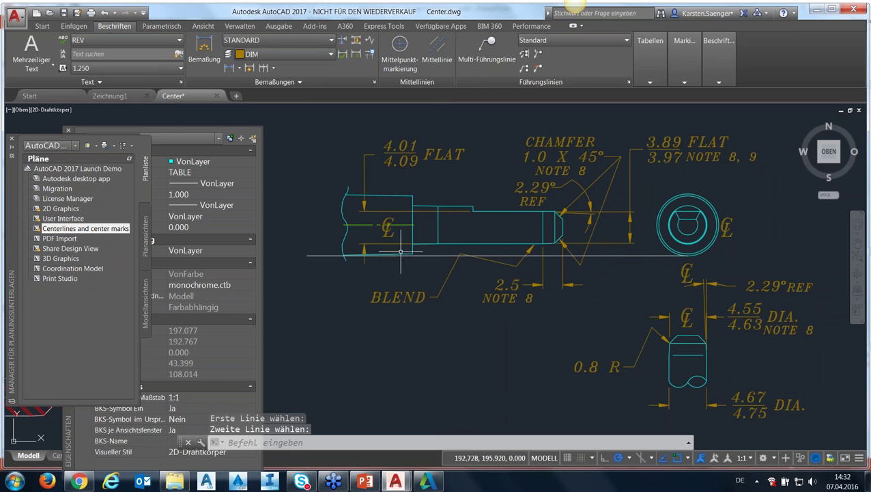
Step: Drag the centerline's end grip to extend it past the shaft's end
click(364, 220)
key(Escape)
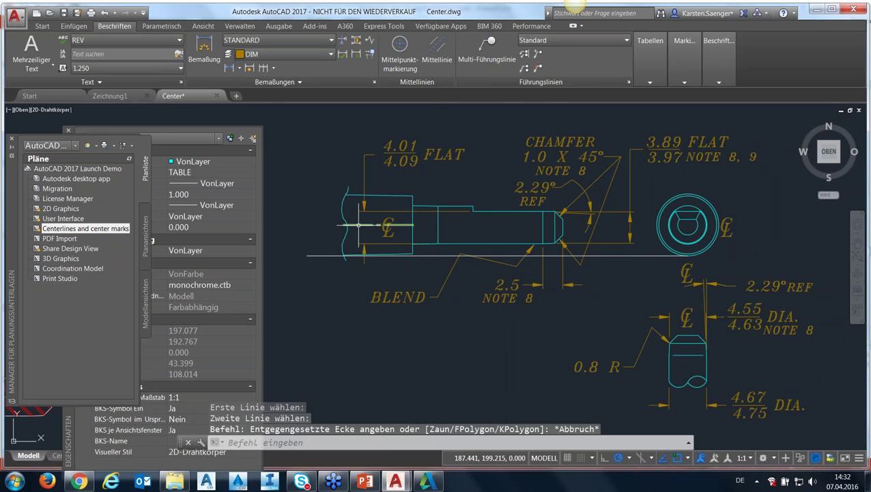
click(410, 224)
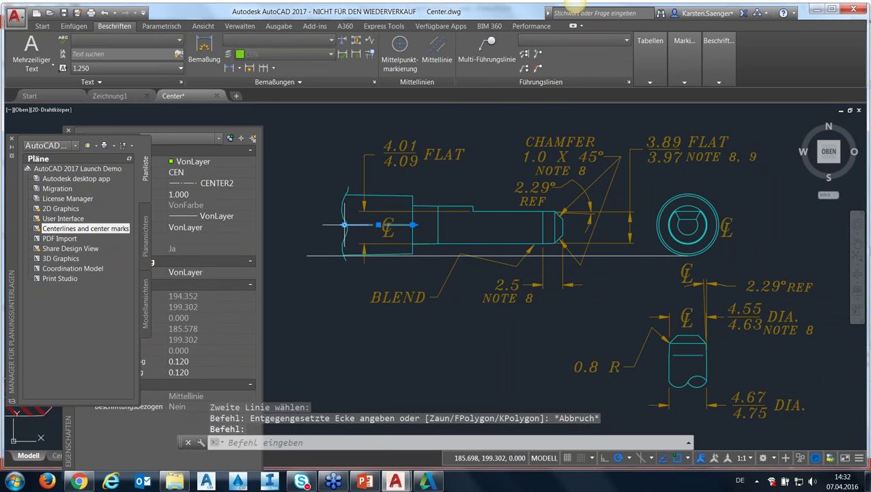
click(344, 224)
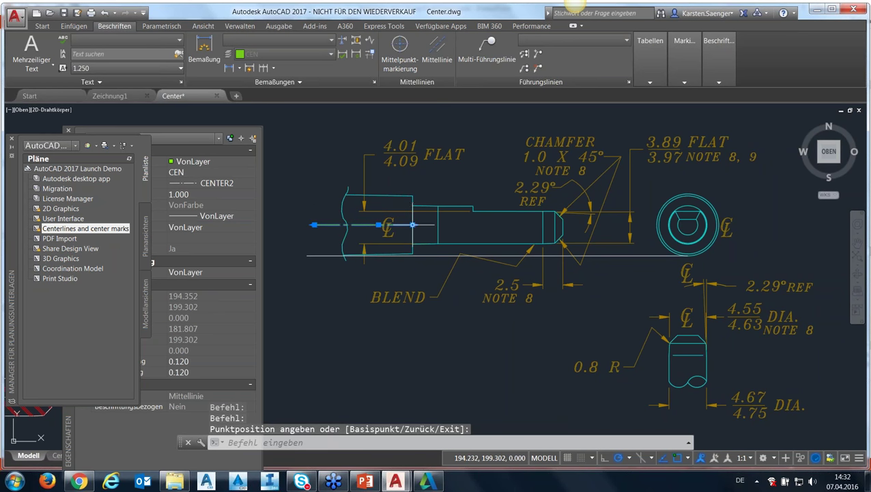
click(457, 223)
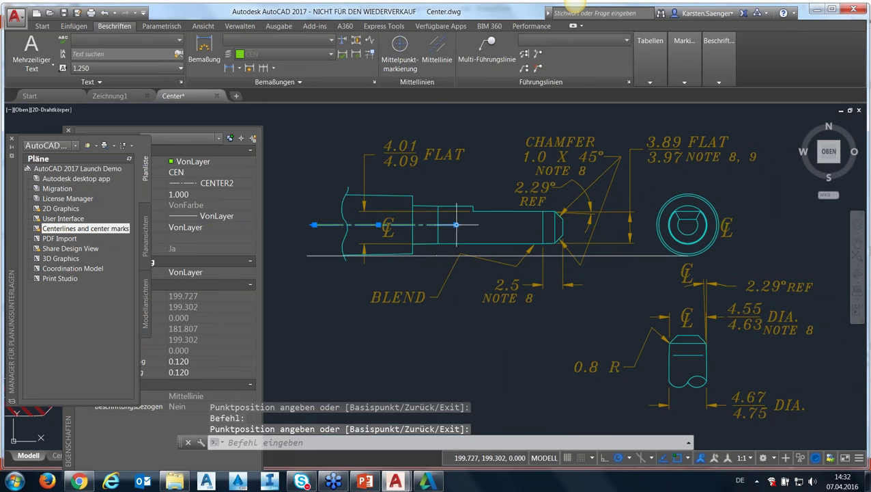
key(Escape)
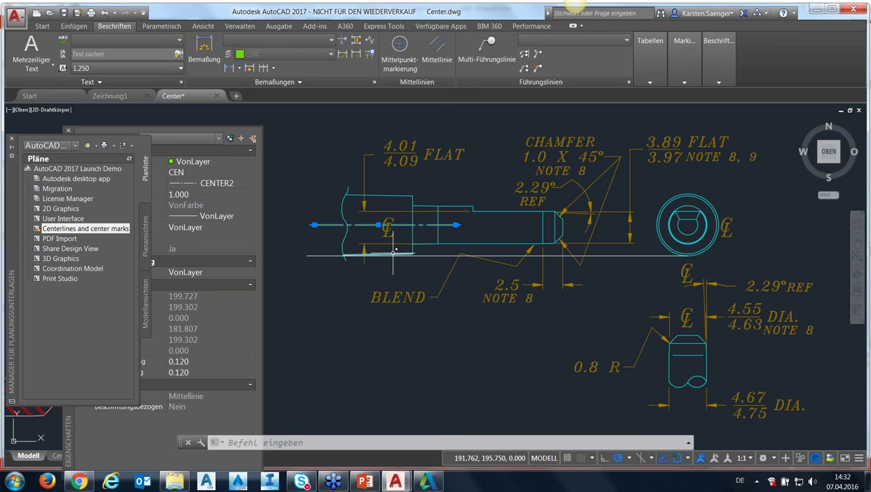
Step: Move the shaft's lower edge line downward using its midpoint grip
click(394, 250)
key(Escape)
key(Escape)
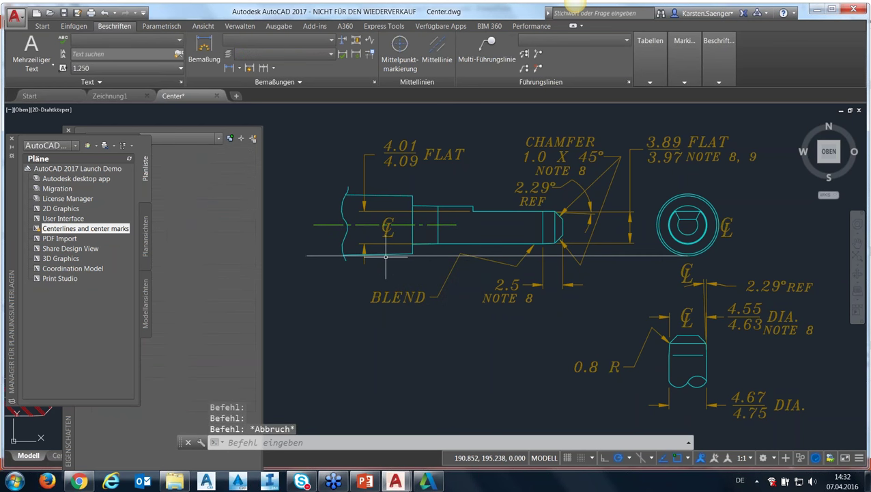
click(378, 254)
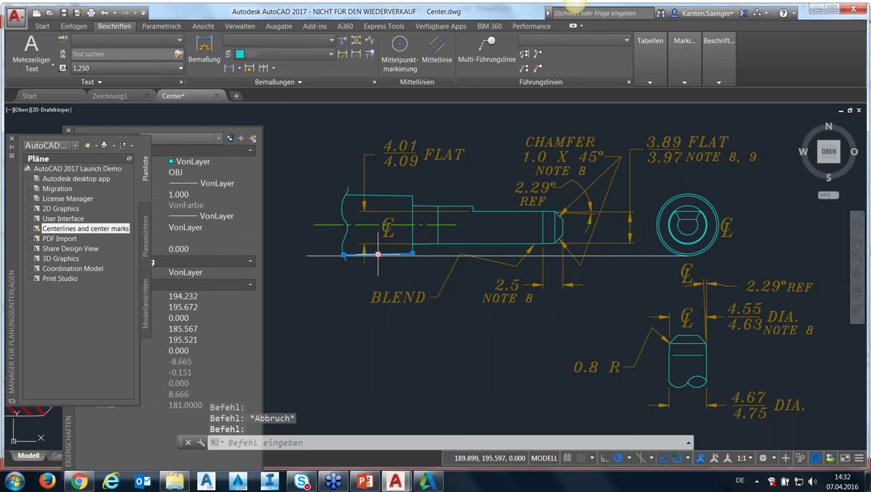
click(377, 254)
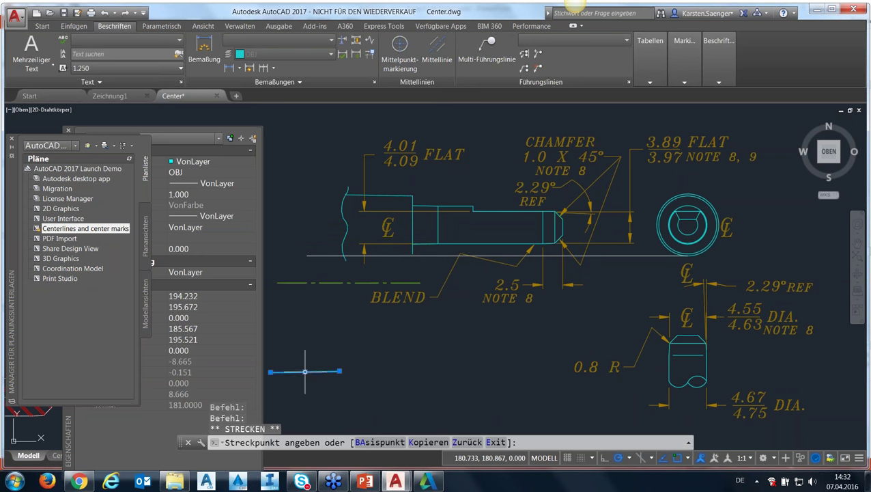
click(305, 372)
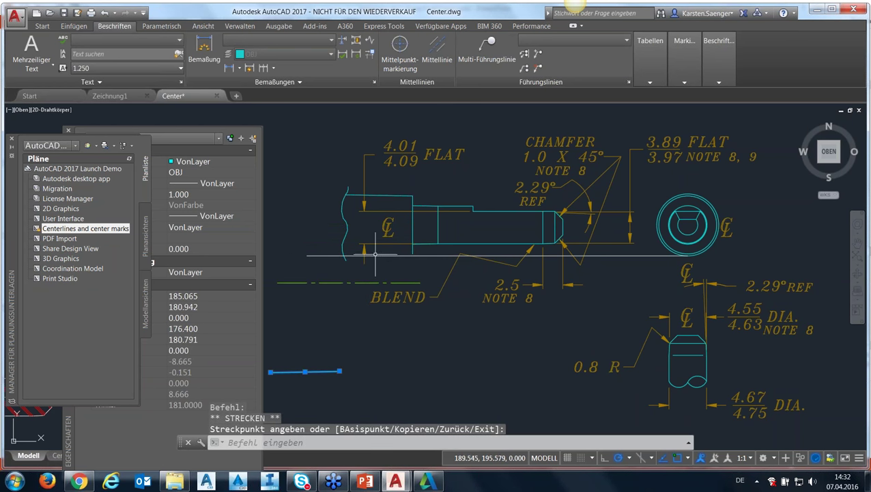
click(305, 371)
key(Escape)
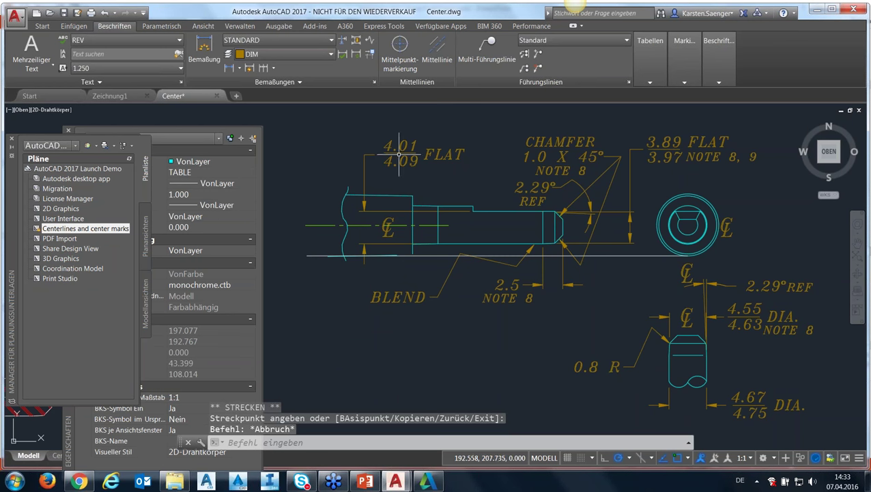
click(401, 48)
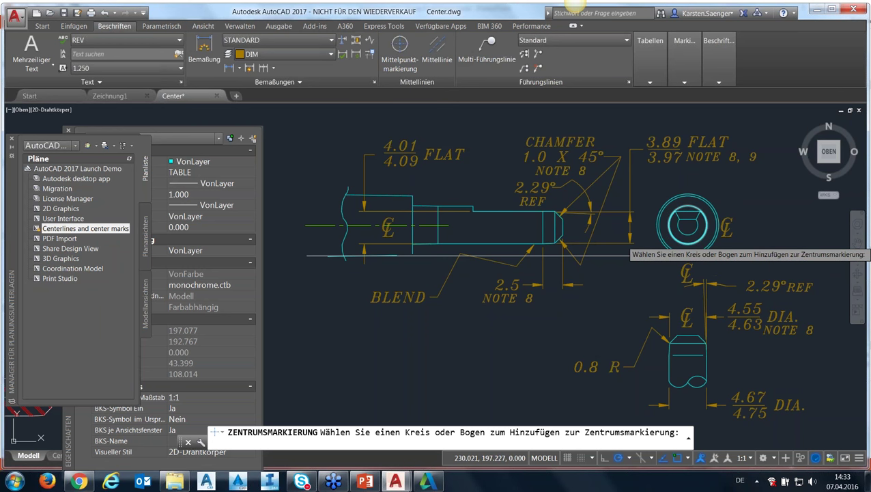
Step: Center-mark the round end-view circle, then select it to show layer CEN and CENTER2 linetype
click(688, 238)
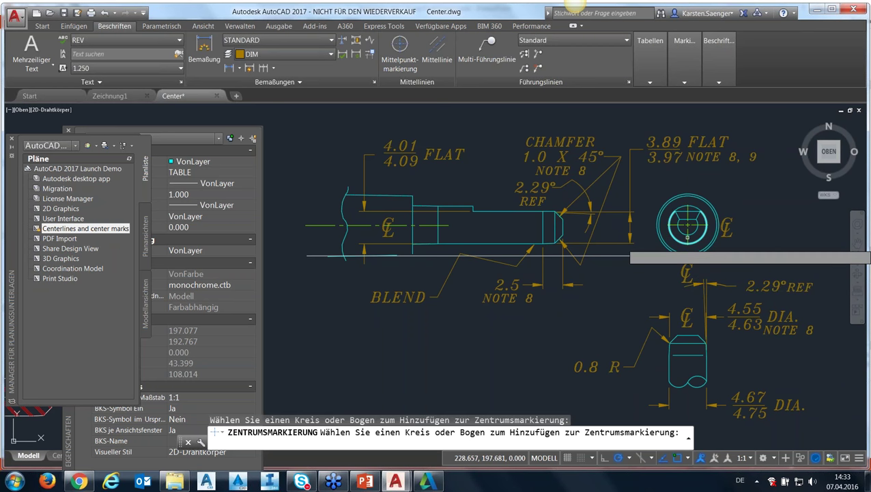
key(Escape)
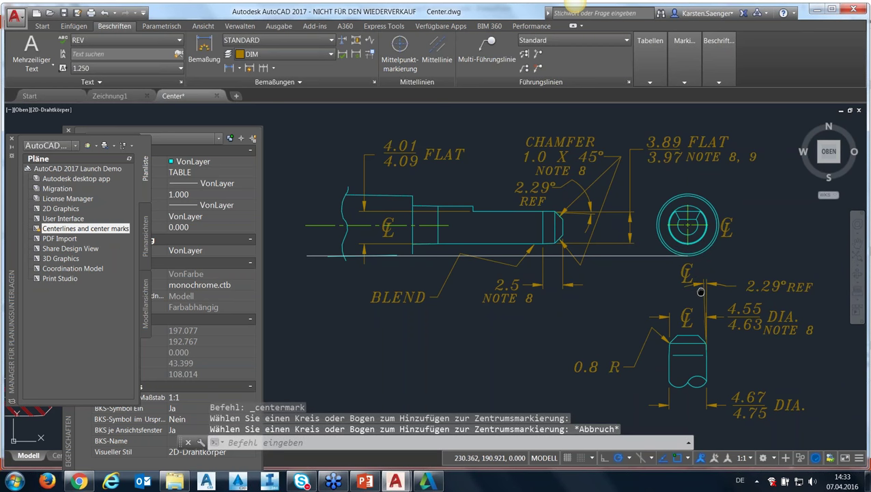
middle_drag(701, 292, 557, 296)
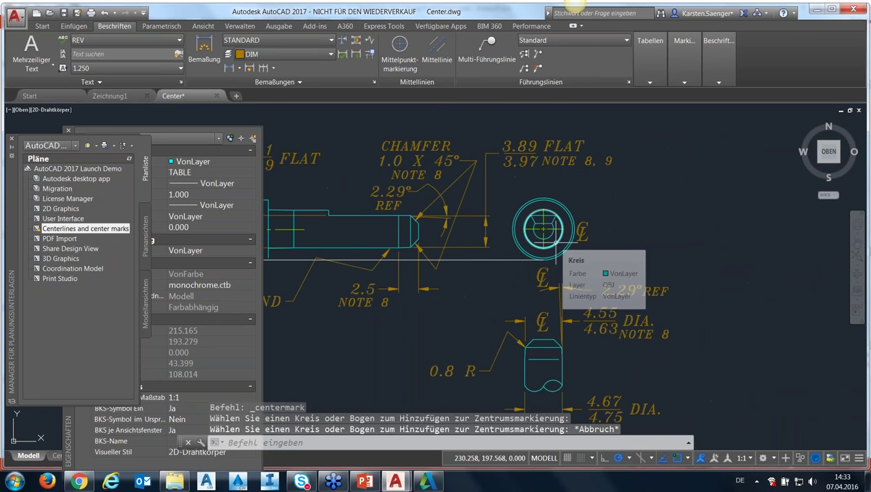
click(546, 229)
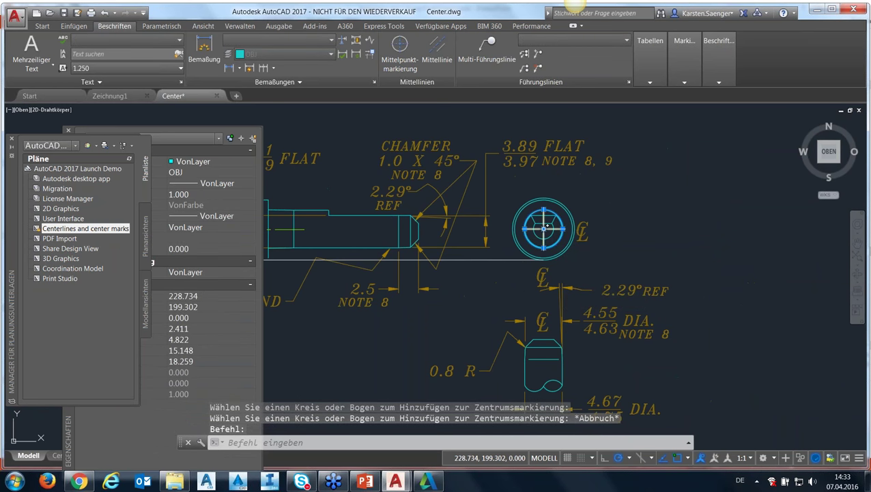
click(544, 228)
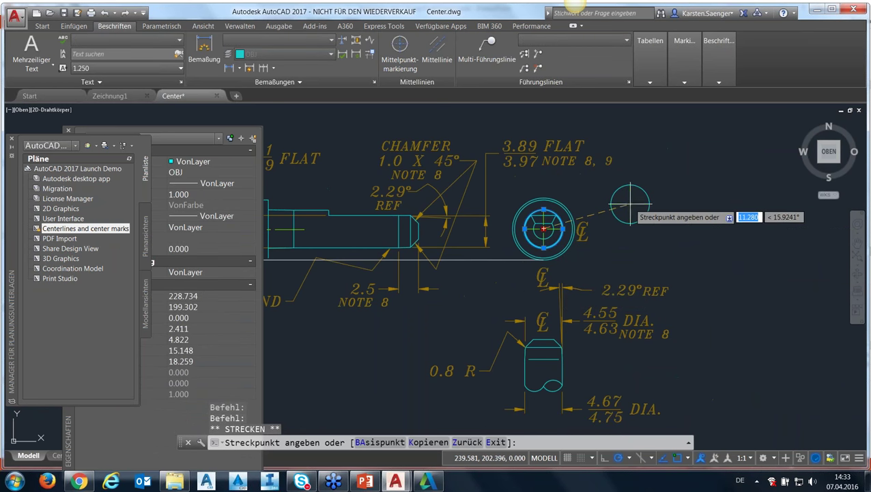
key(Escape)
key(Escape)
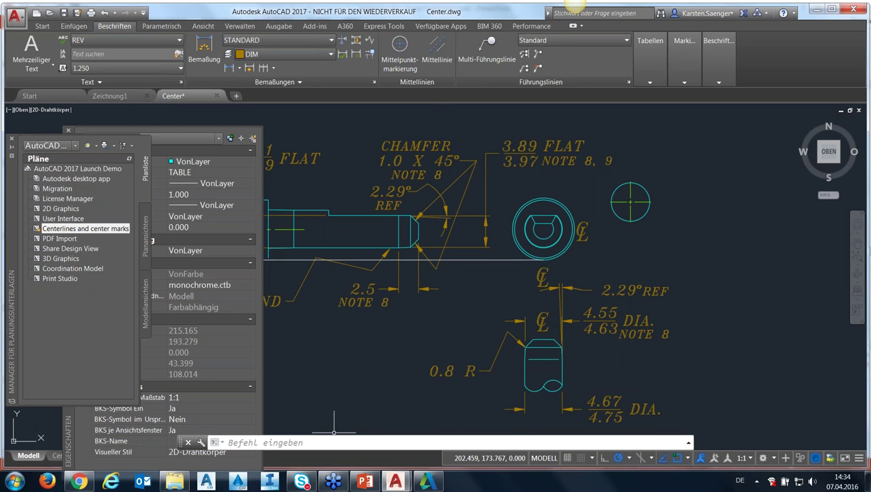
click(294, 443)
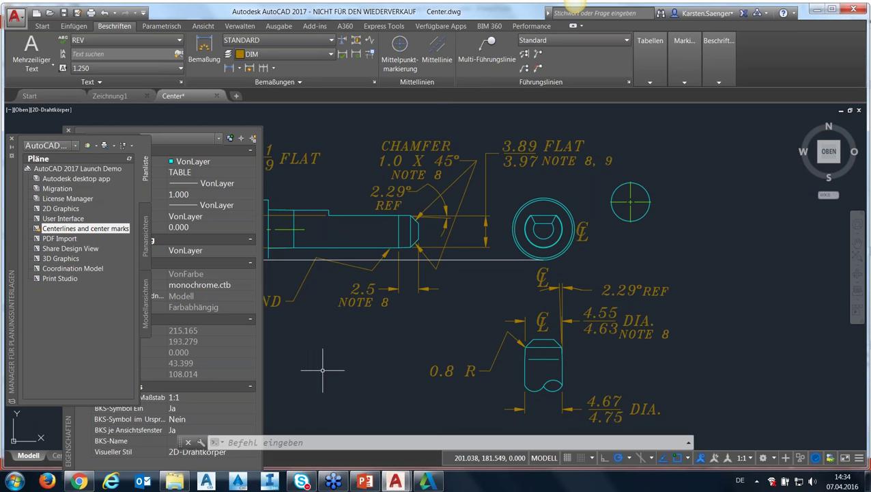
click(631, 211)
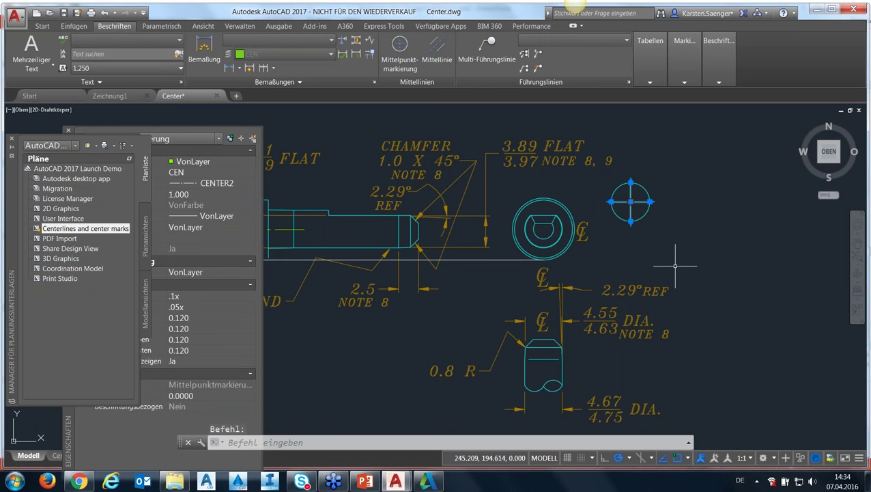
Step: Reselect the center mark to show cross .1x, gap .05x, 0.120 extensions, and enter CEN
key(Escape)
click(631, 229)
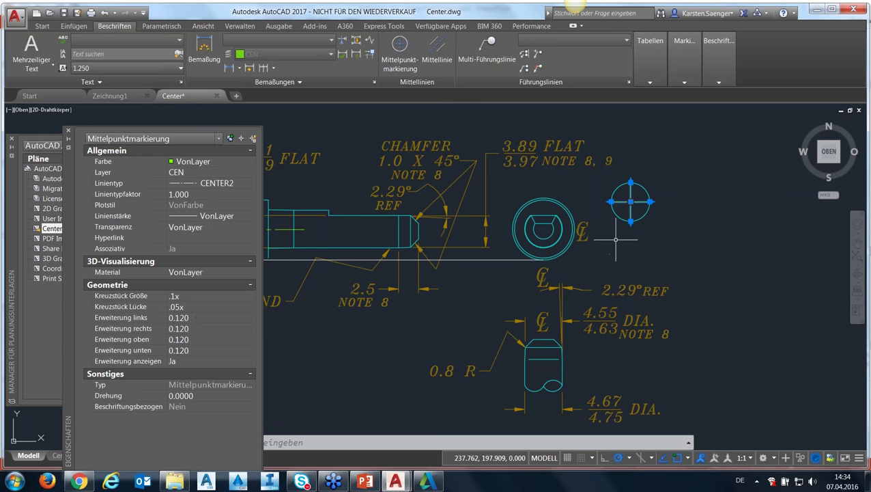
text(CEN)
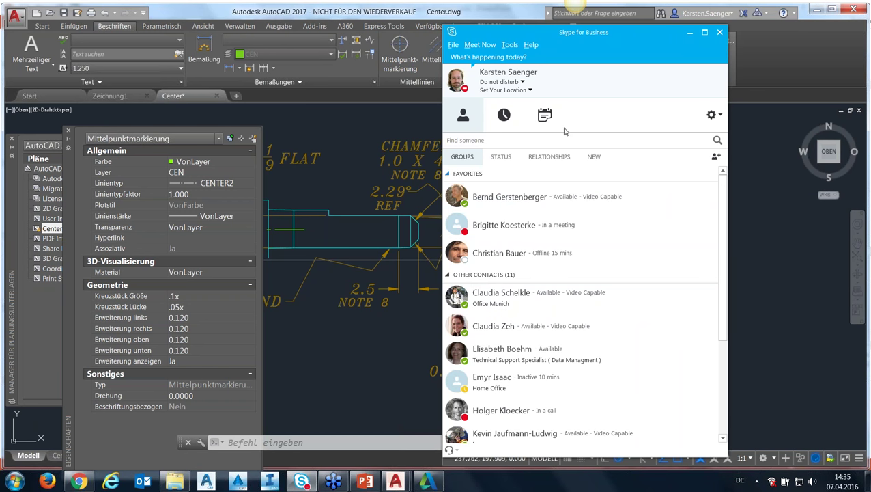
Step: Minimize Skype, then close Center.dwg with Nein, leaving the empty Zeichnung1
click(691, 36)
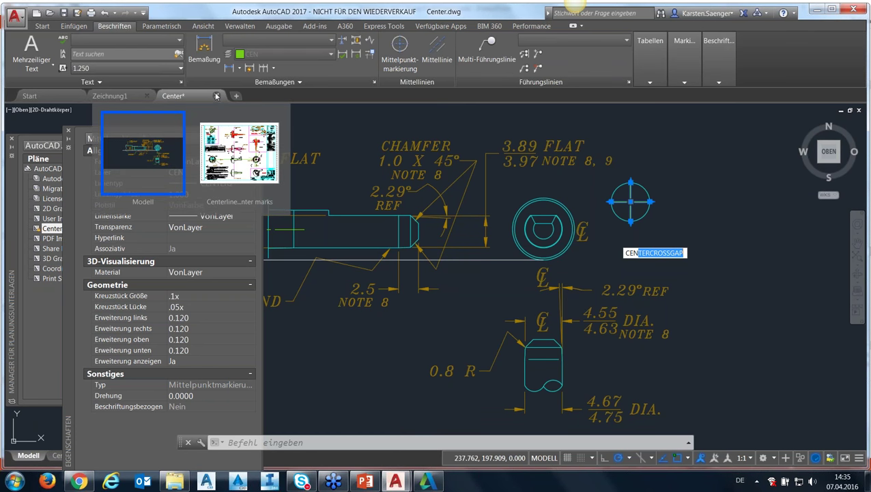
key(Escape)
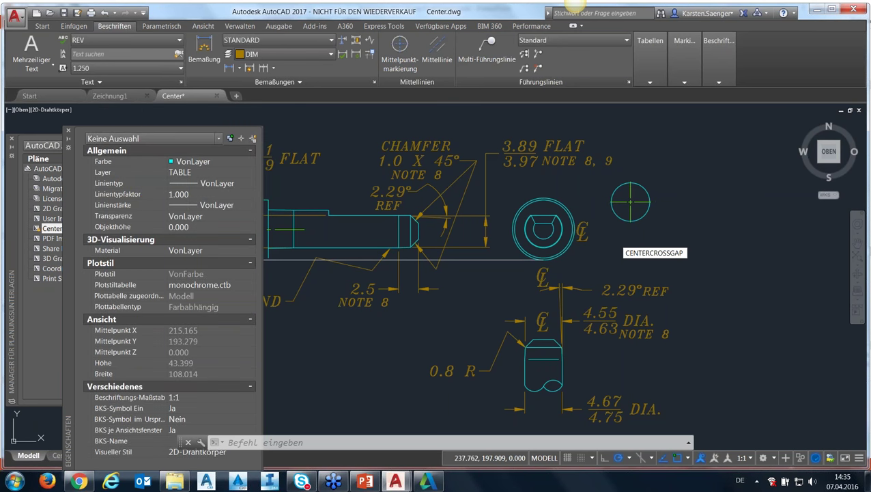
click(217, 96)
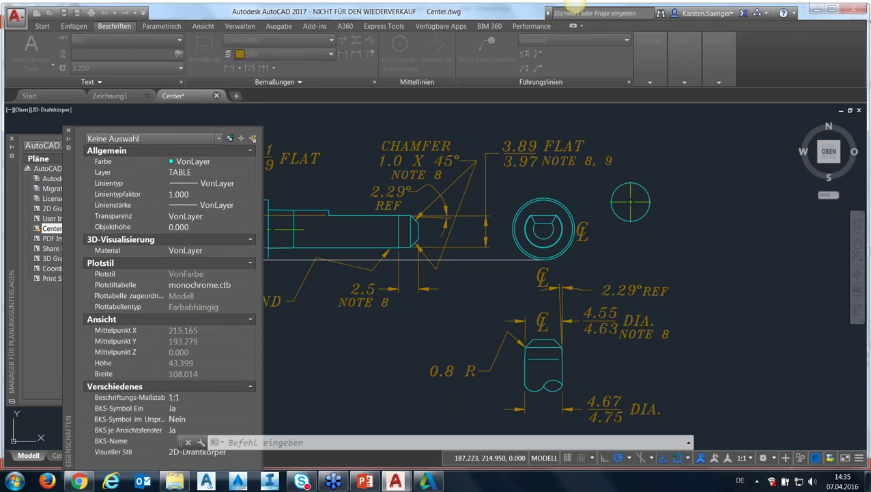
click(481, 271)
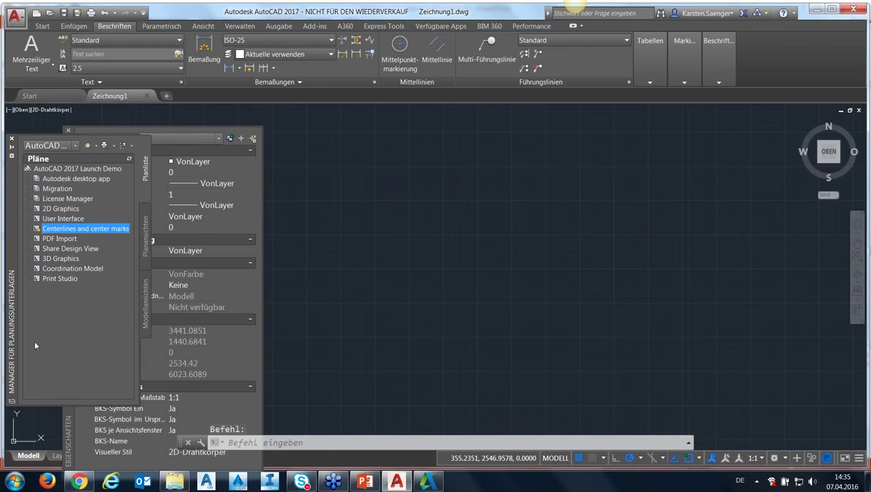
Step: Start PDF importieren from the Einfügen tab and pick the Datei option to browse PDFs
click(309, 199)
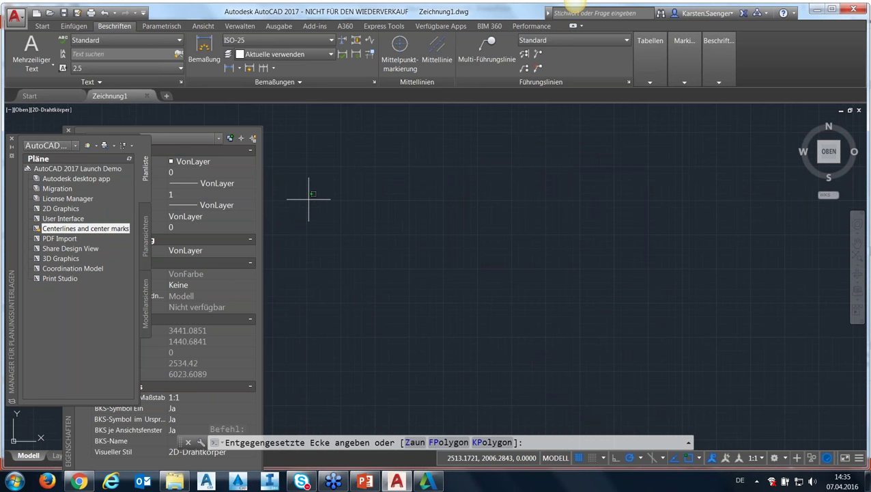
scroll(414, 237, down, 3)
click(464, 233)
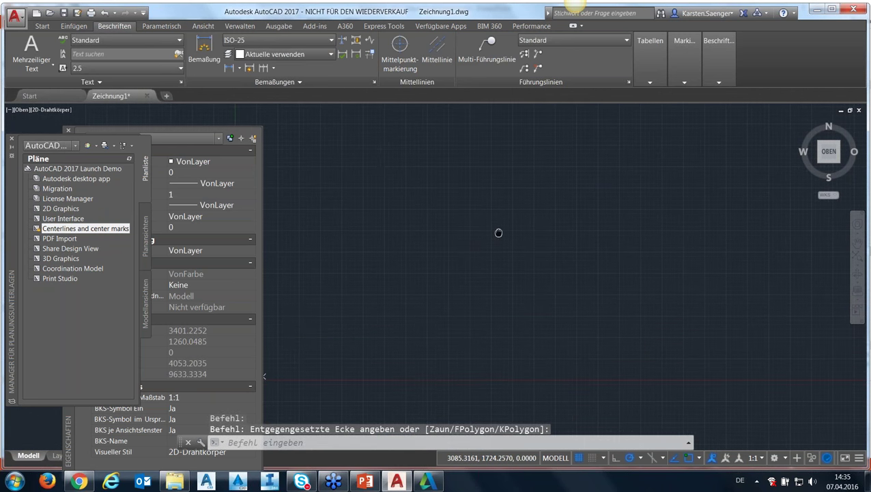
click(74, 26)
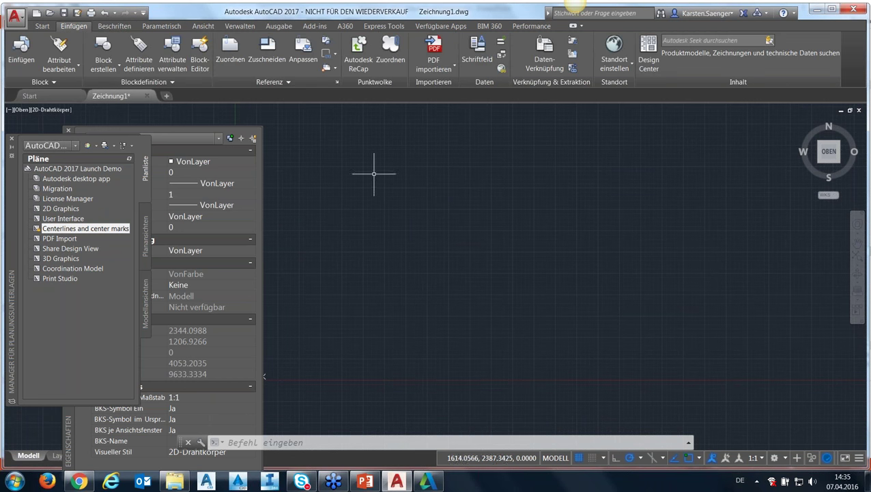
click(431, 71)
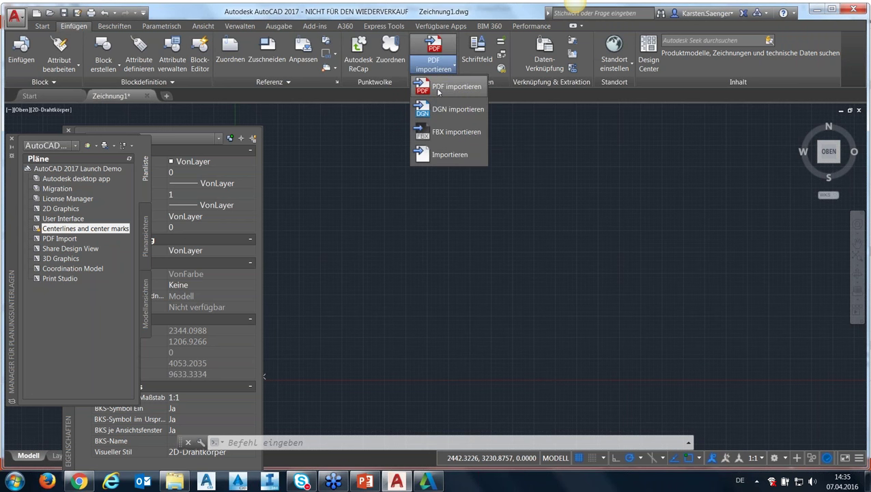
click(438, 93)
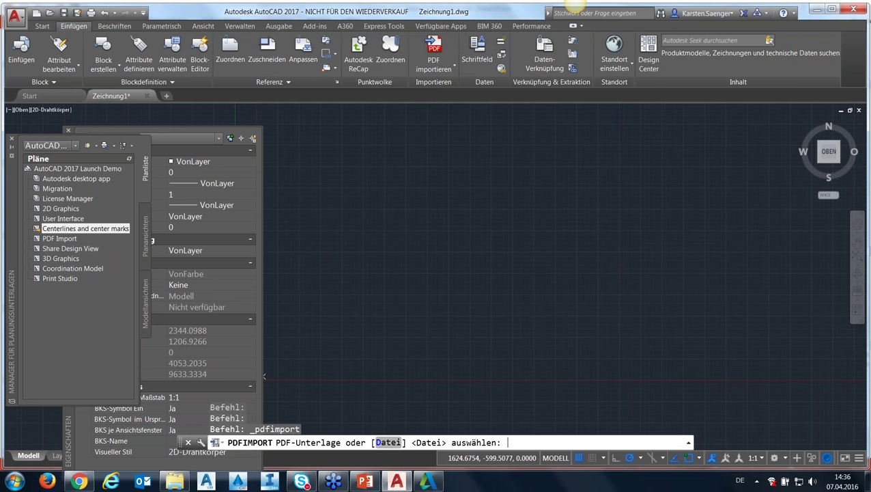
click(388, 442)
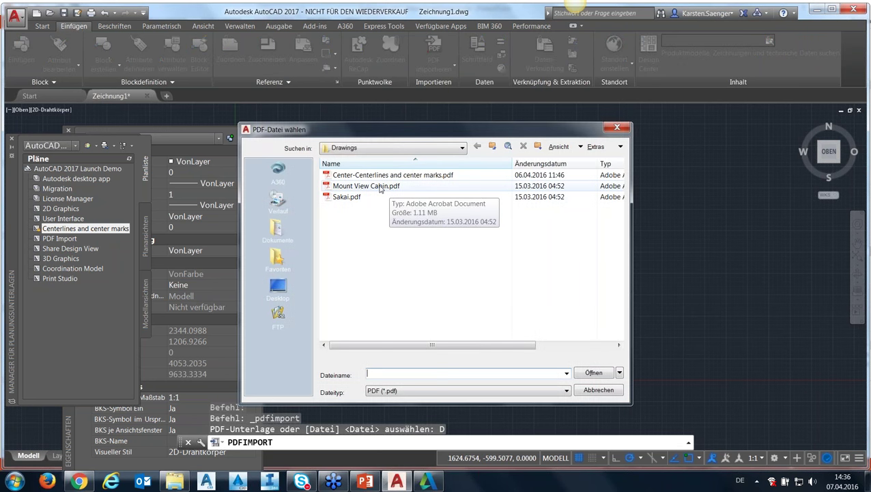
Step: Select Sakai.pdf in the PDF-Datei wählen dialog and open it
click(347, 198)
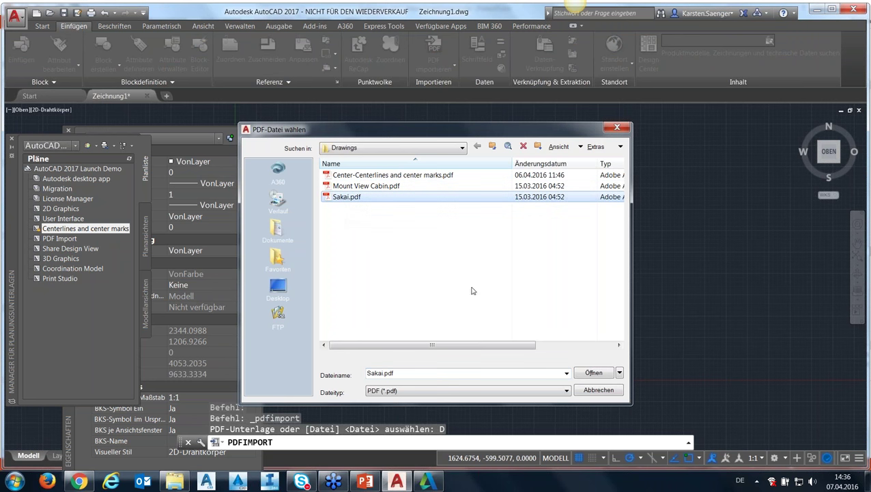
click(594, 373)
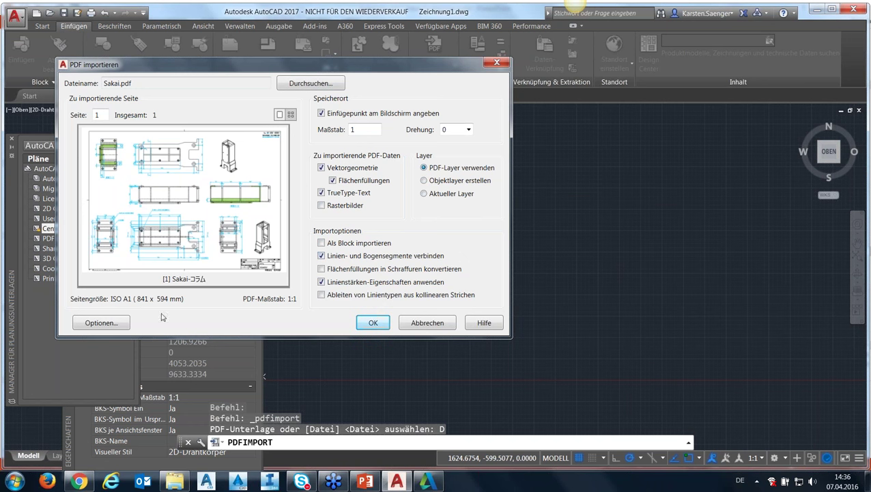
Step: Check the PDF Images storage folder in Options, then accept the Sakai.pdf import settings
click(110, 325)
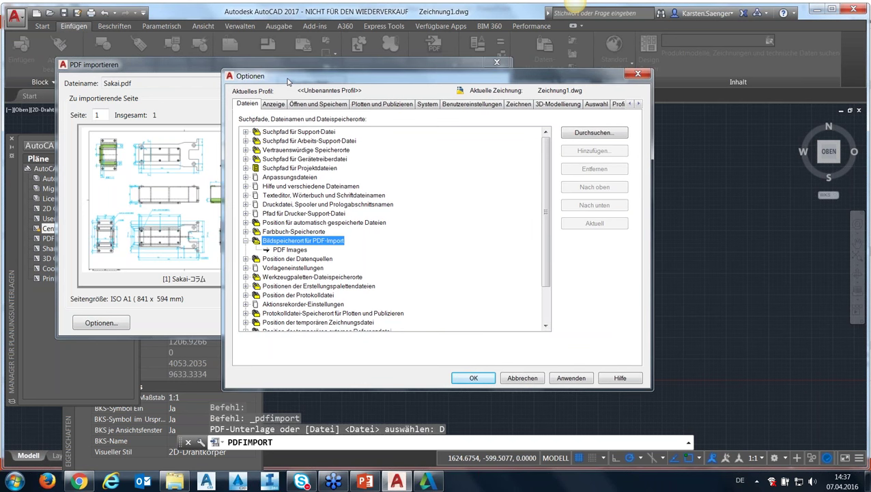
mouse_move(285, 82)
mouse_down()
mouse_move(306, 77)
mouse_move(307, 61)
mouse_up()
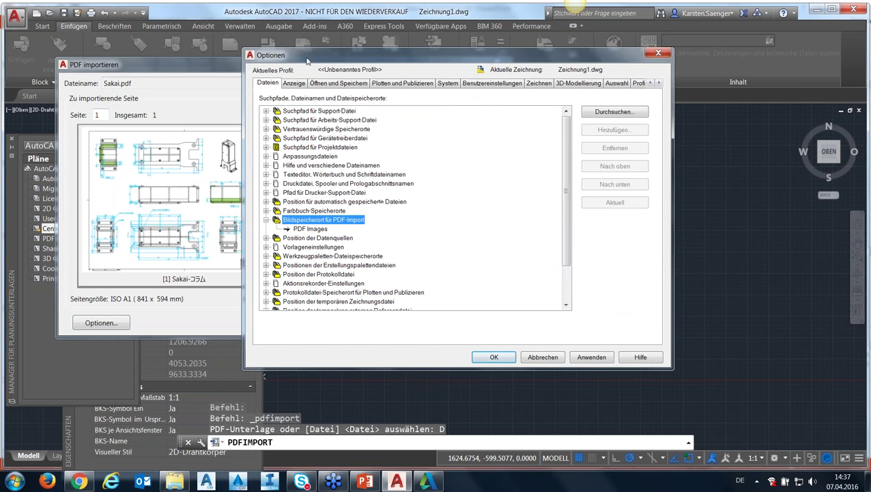
click(312, 228)
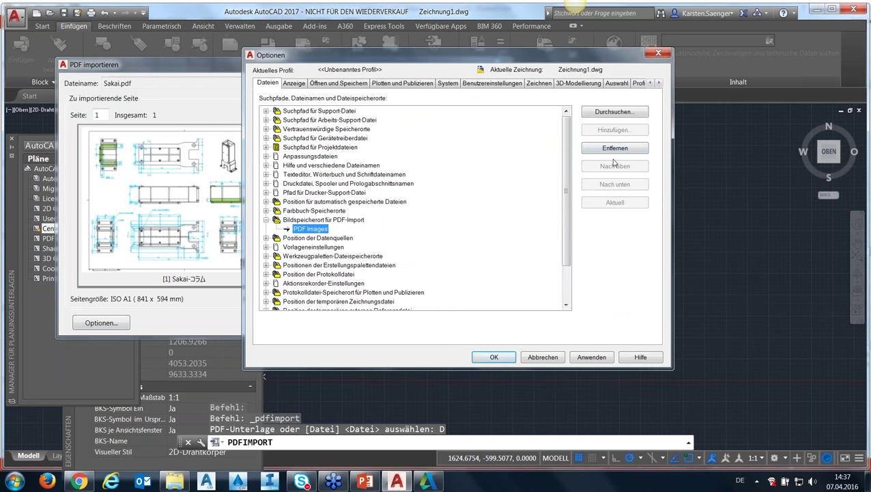
click(553, 360)
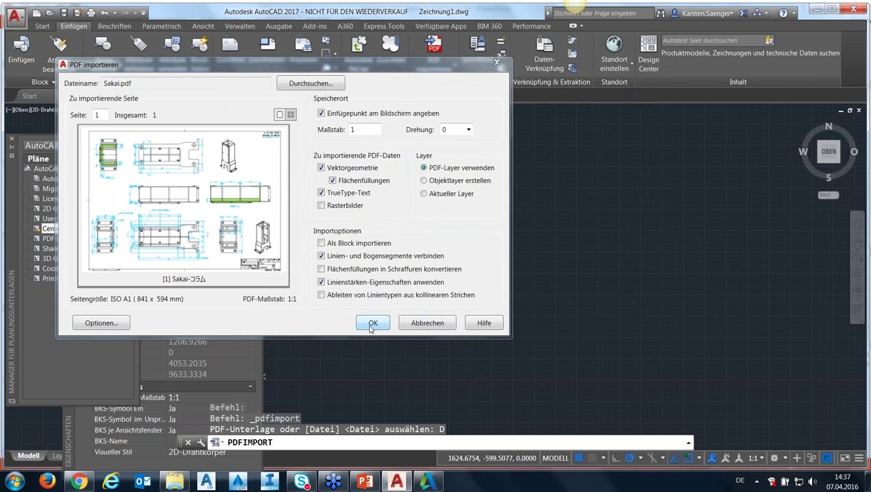
click(372, 325)
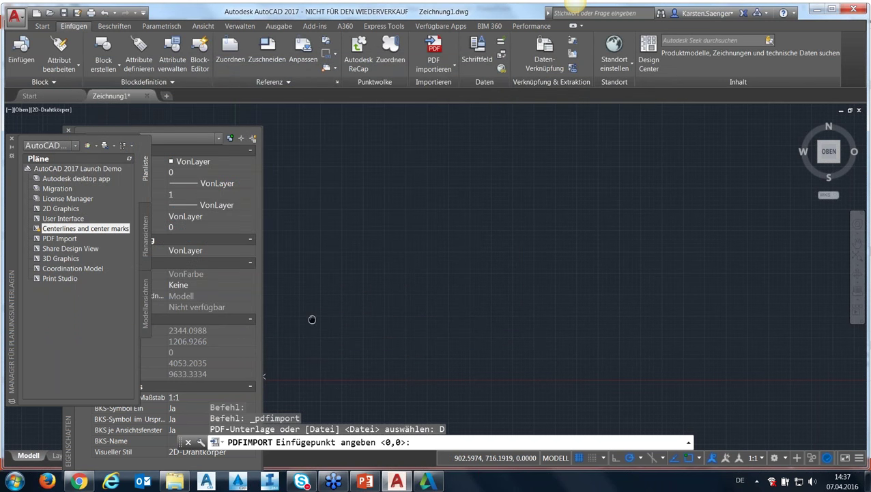
mouse_move(313, 318)
middle_down()
mouse_move(393, 264)
mouse_move(506, 228)
middle_up()
text(0,0)
key(Return)
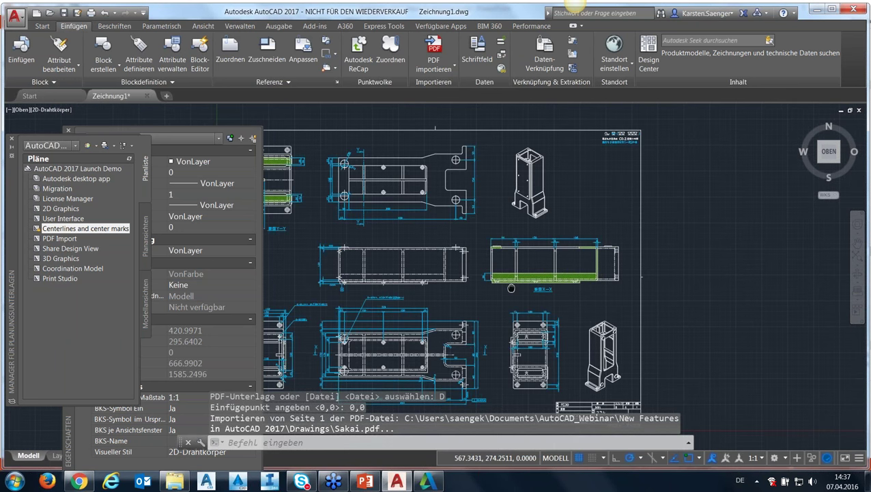
scroll(511, 288, up, 1)
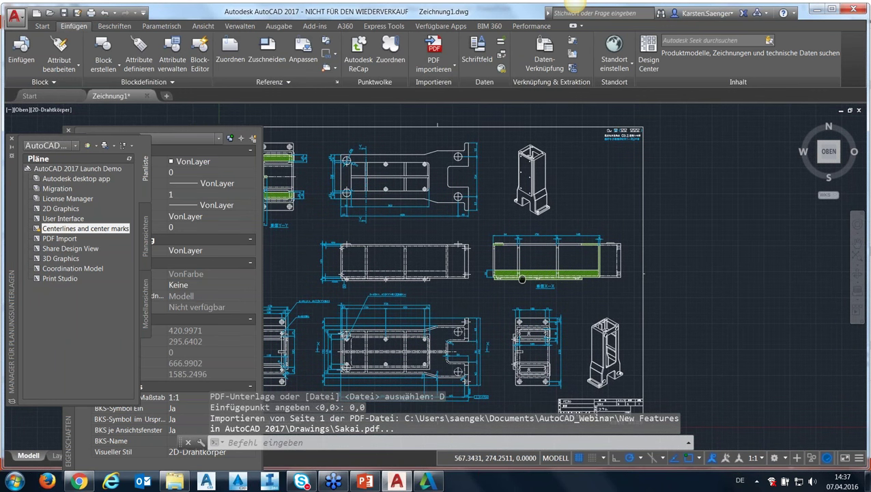
middle_drag(522, 278, 585, 279)
click(403, 171)
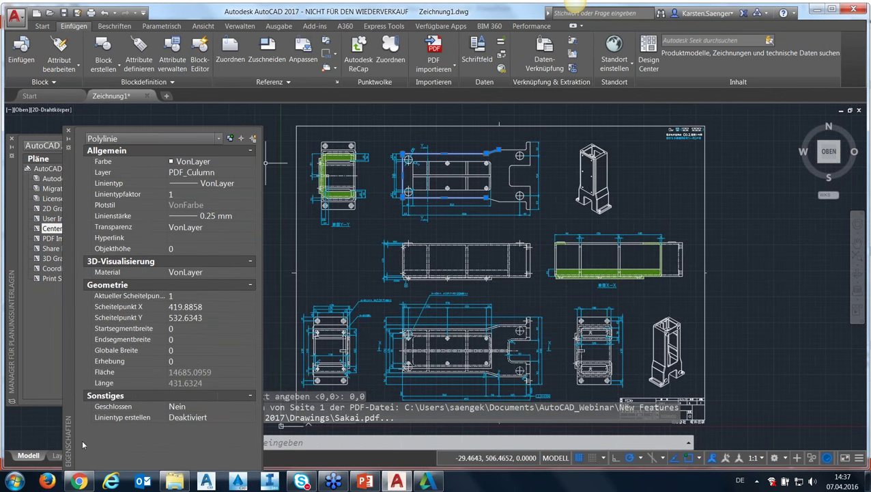
mouse_move(83, 444)
mouse_down()
mouse_move(375, 440)
mouse_move(631, 410)
mouse_up()
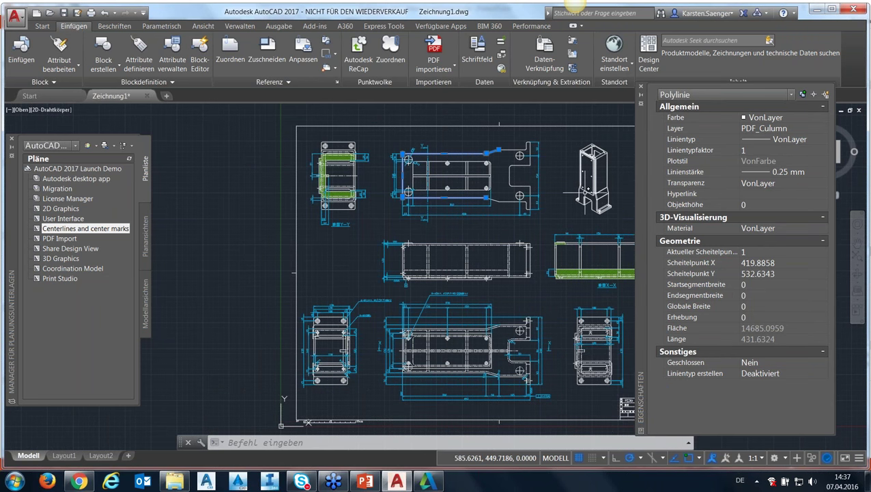
key(Escape)
click(539, 200)
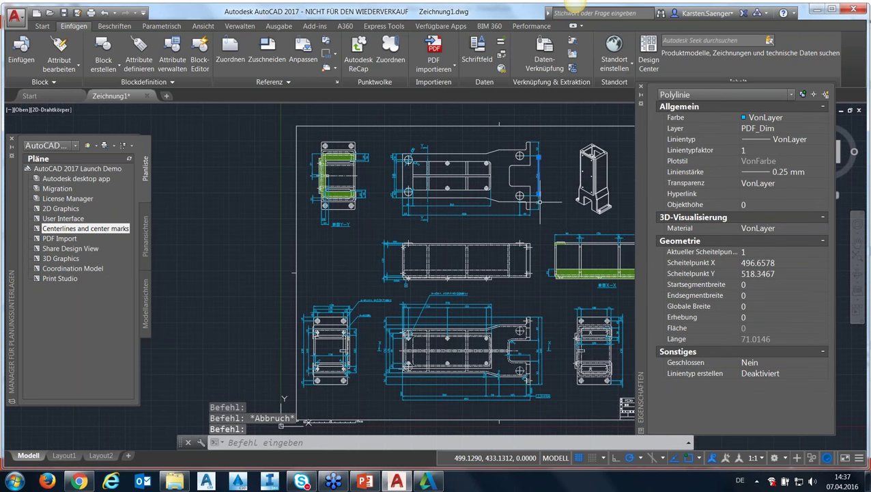
key(Escape)
click(582, 173)
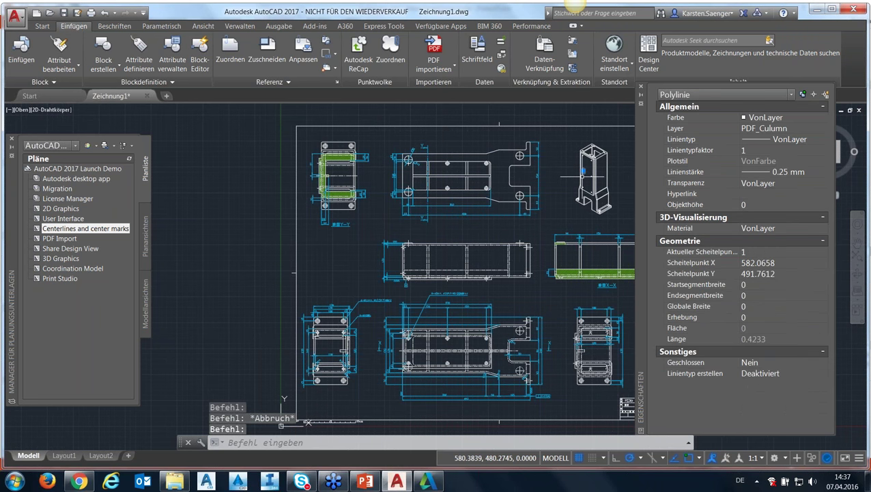
key(Escape)
click(523, 246)
key(Escape)
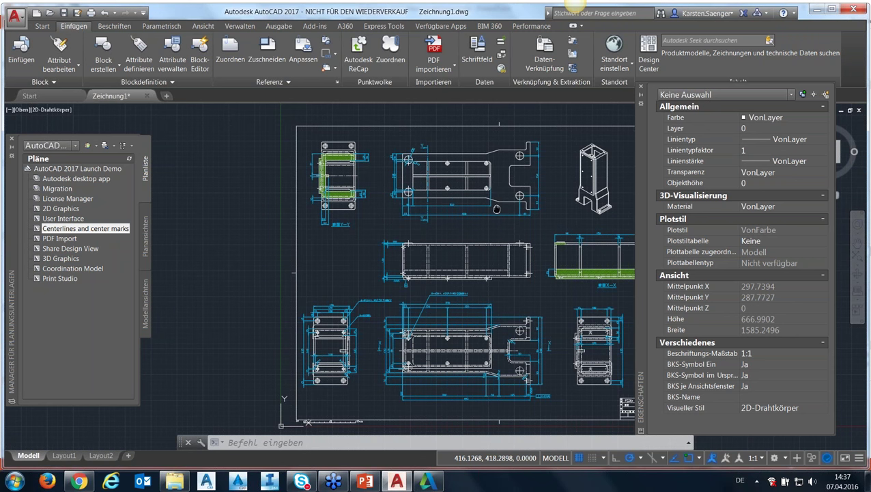
middle_drag(497, 209, 295, 208)
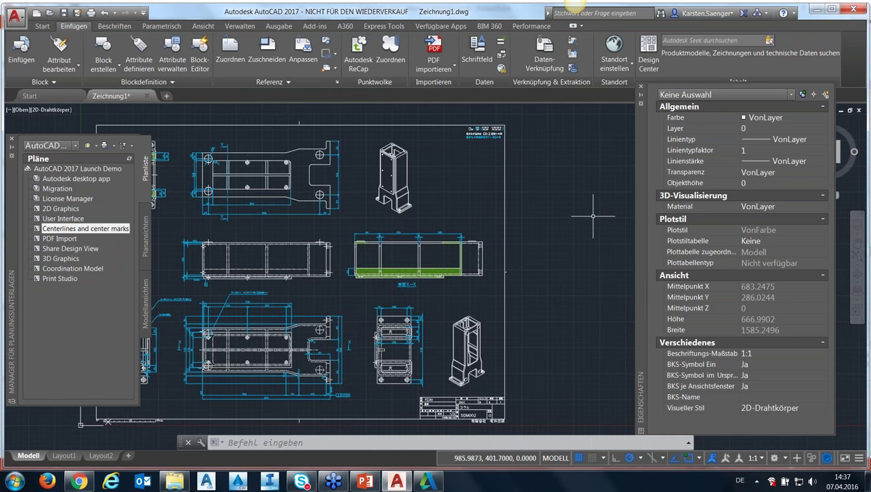
middle_drag(593, 215, 417, 189)
Step: Attach Sakai.pdf via XREF as a PDF underlay, placed right of the sheet at scale 1
scroll(456, 192, down, 2)
click(399, 246)
key(Escape)
key(Escape)
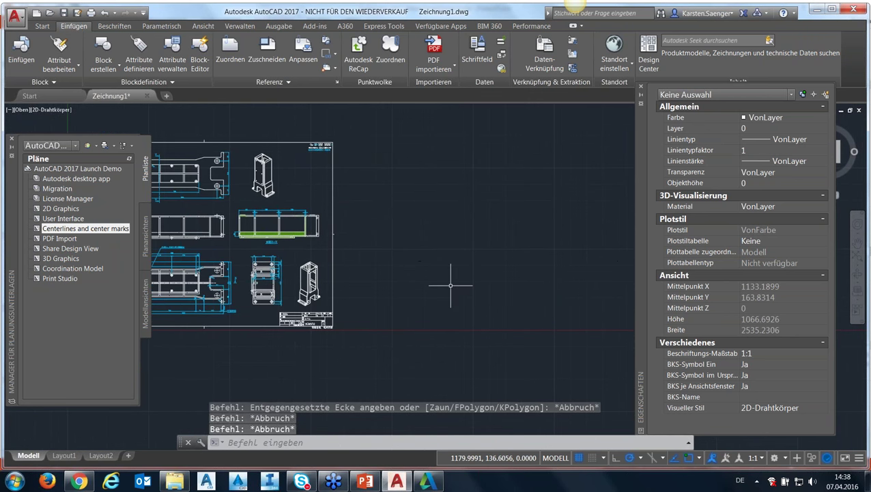
text(xref)
key(Return)
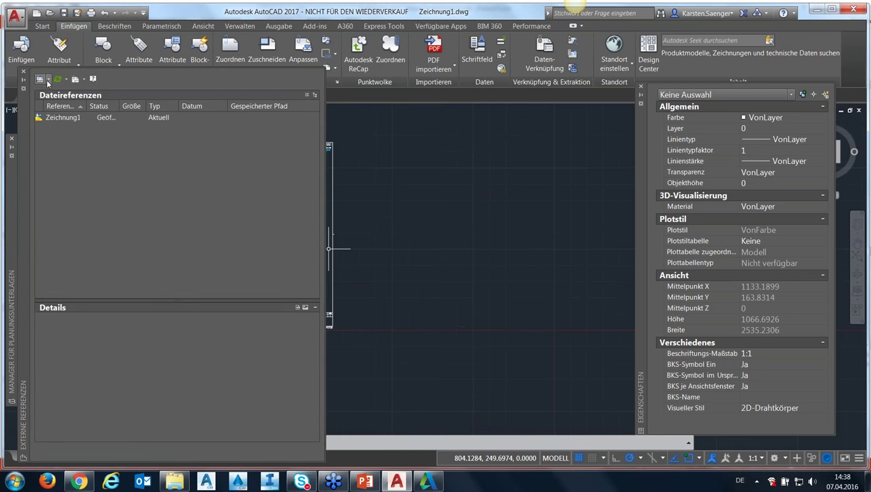
click(48, 80)
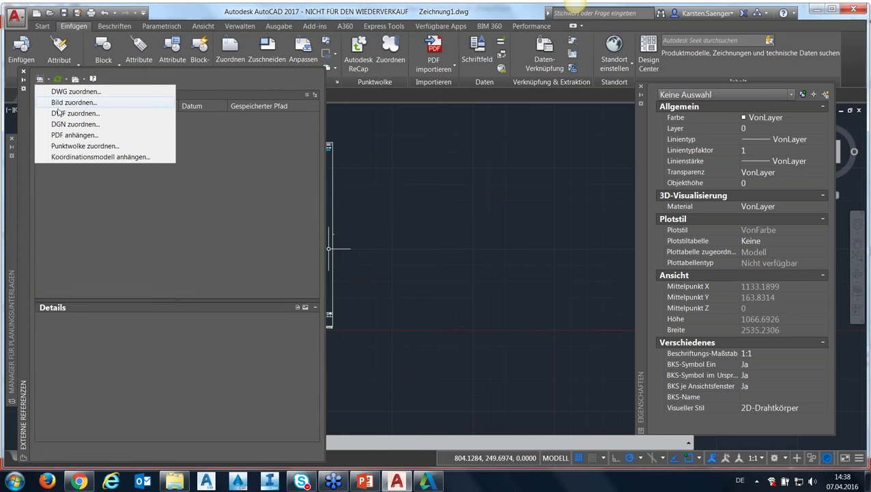
click(55, 135)
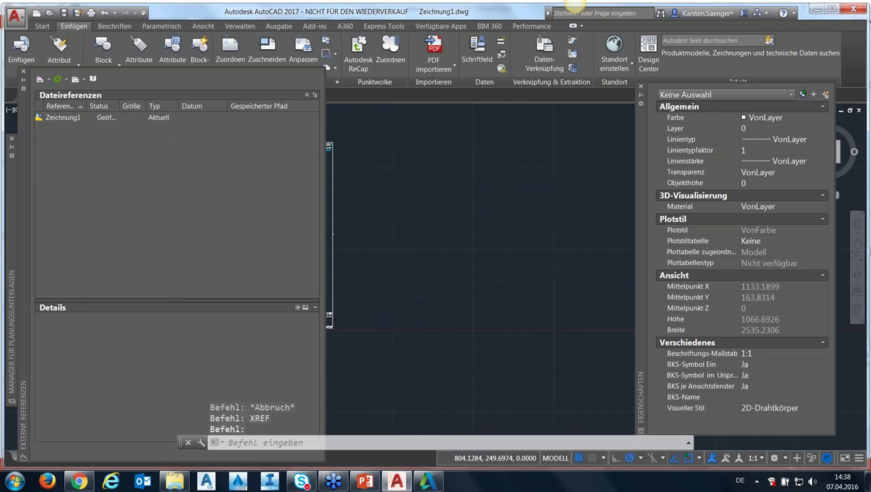
click(338, 189)
click(585, 383)
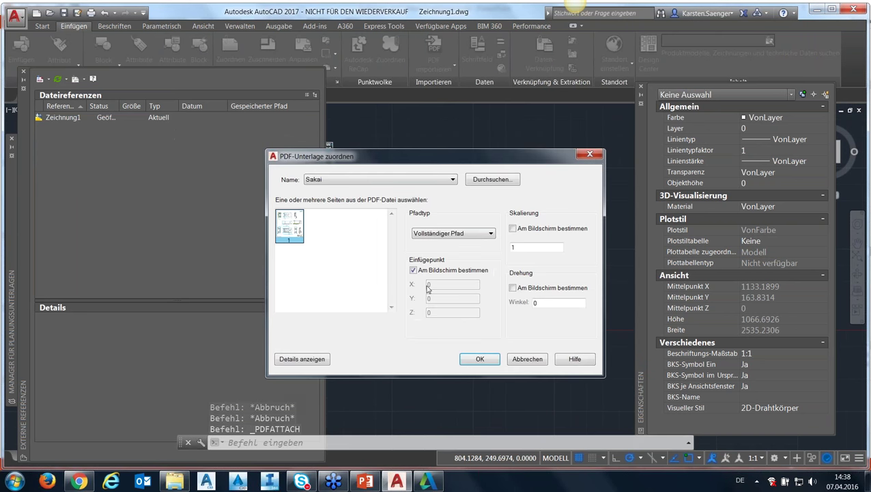
click(491, 362)
click(413, 320)
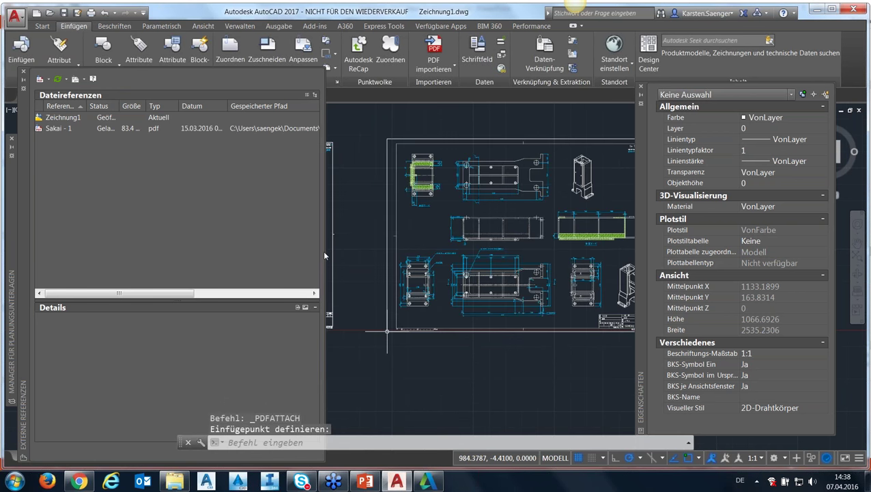
Step: Narrow the references list, show both sheets, and select the Sakai underlay
drag(214, 257, 117, 258)
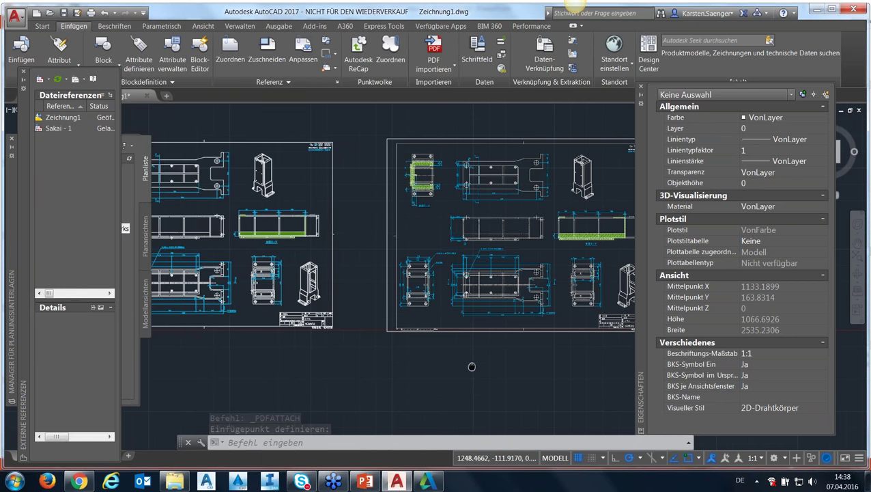
mouse_move(471, 367)
middle_down()
mouse_move(394, 345)
mouse_move(260, 344)
middle_up()
click(318, 126)
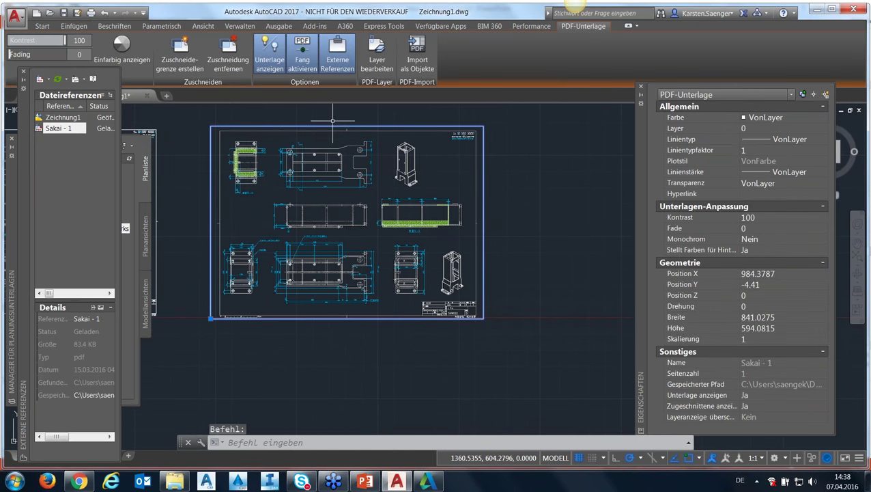
Step: Turn off the underlay's 0, Dim, HATCH, Kommentare und Markierungen and Title layers
click(376, 62)
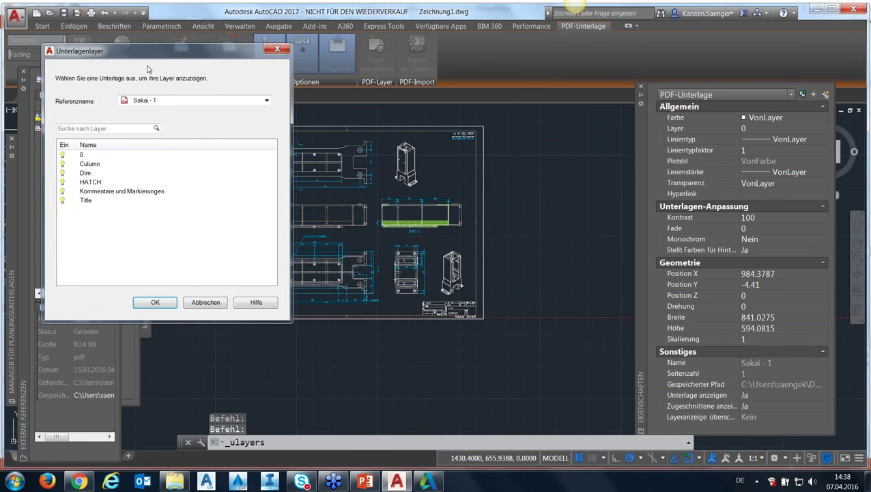
drag(147, 51, 108, 80)
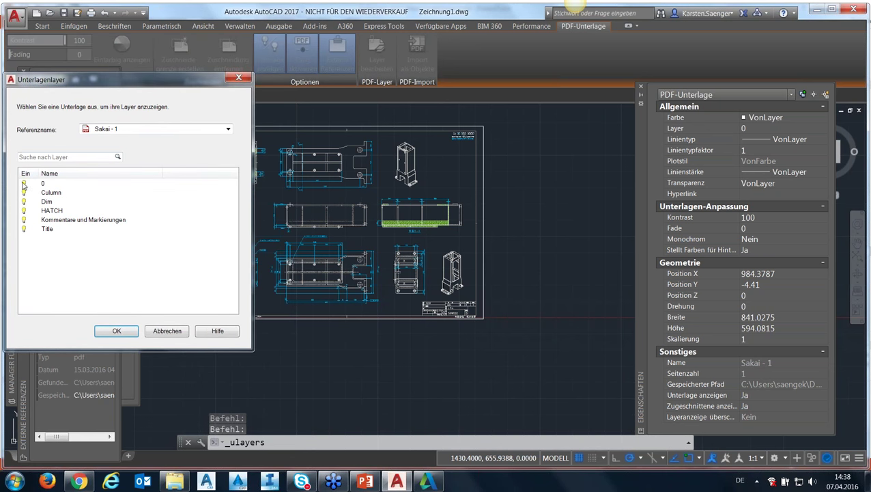
click(23, 183)
click(24, 192)
click(24, 201)
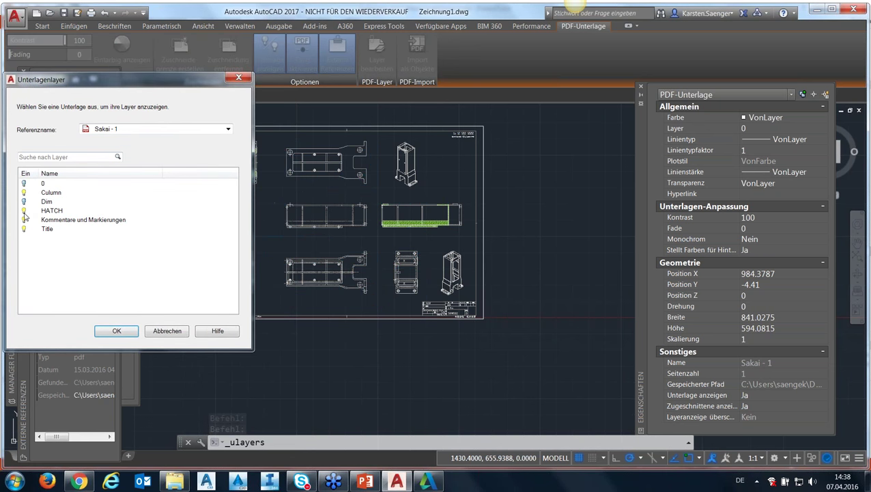
click(24, 210)
click(24, 229)
click(24, 219)
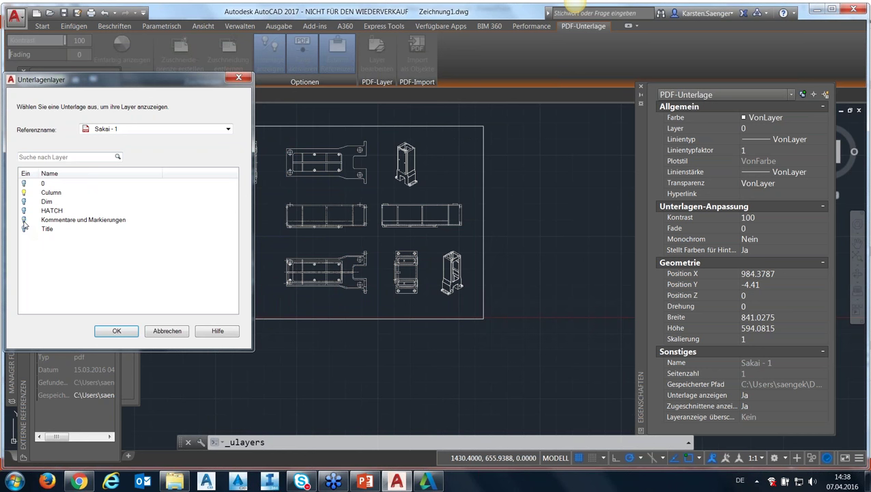
Step: Recheck the Dim layer, keep it hidden, and confirm the Column-only layer visibility
click(24, 201)
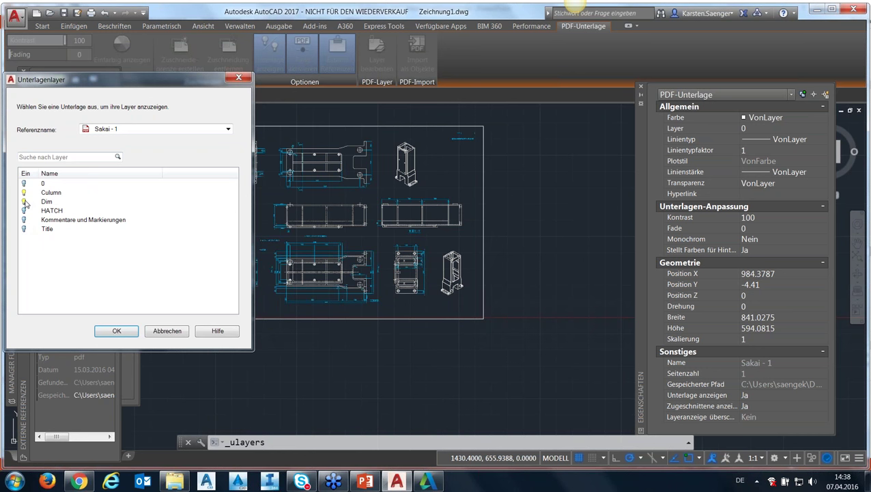
click(24, 201)
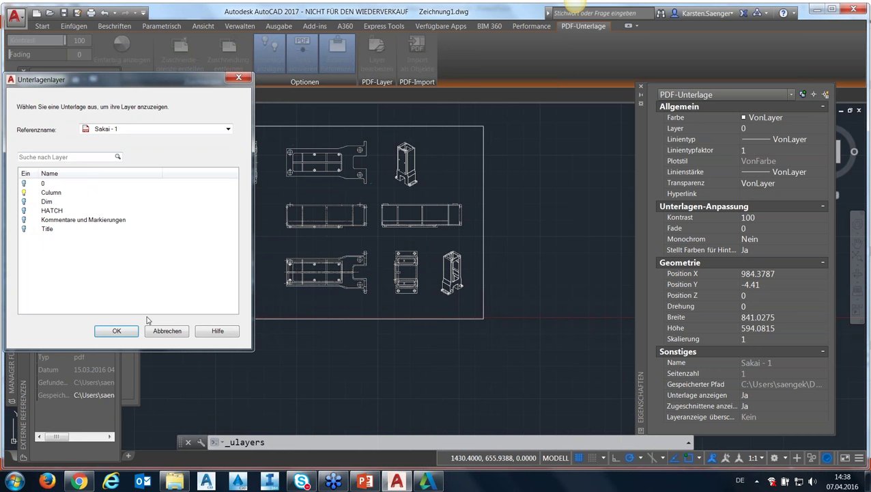
click(117, 331)
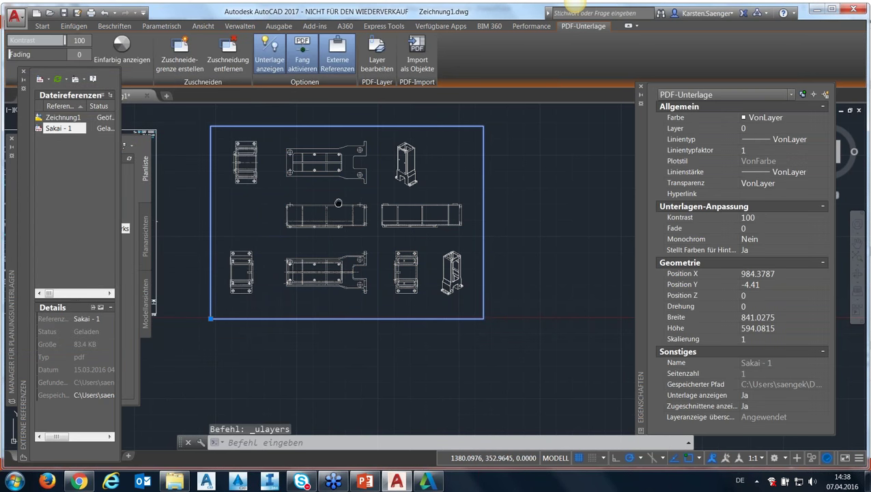
middle_drag(338, 203, 333, 249)
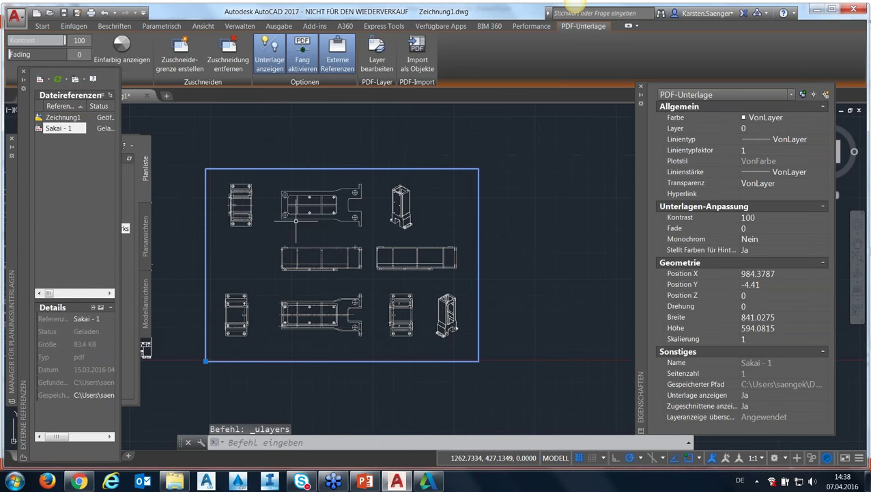
scroll(296, 220, up, 2)
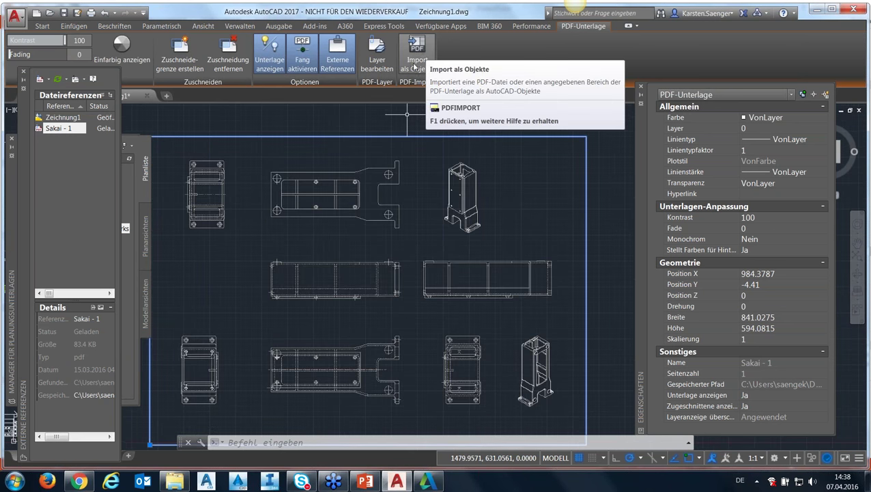
Step: Import the top-middle plate view of the Sakai underlay as objects, then detach the underlay
click(414, 67)
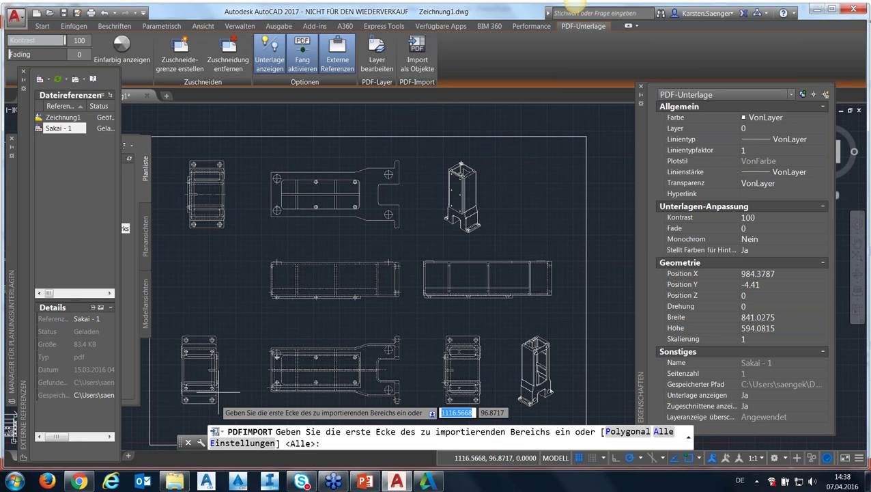
text(E)
key(Return)
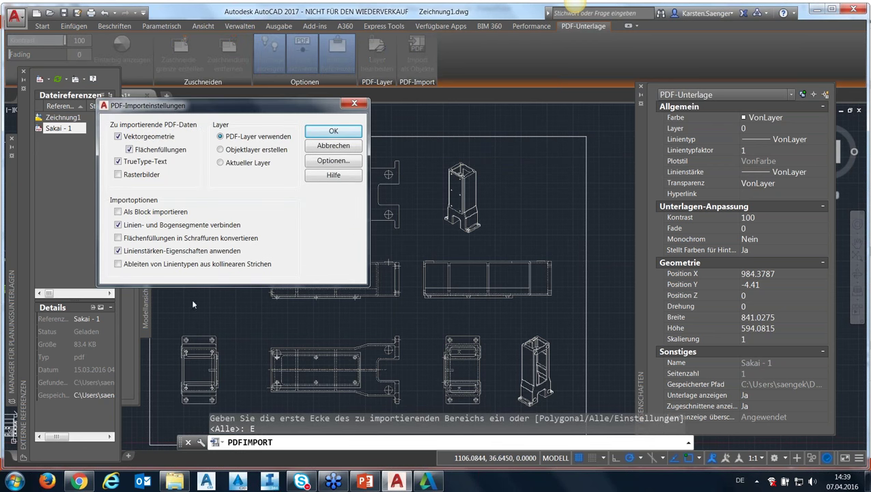
click(355, 103)
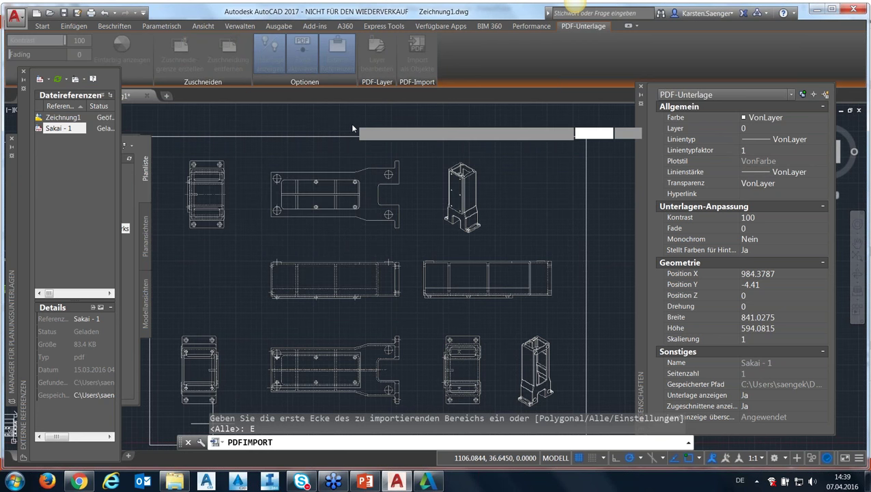
click(254, 144)
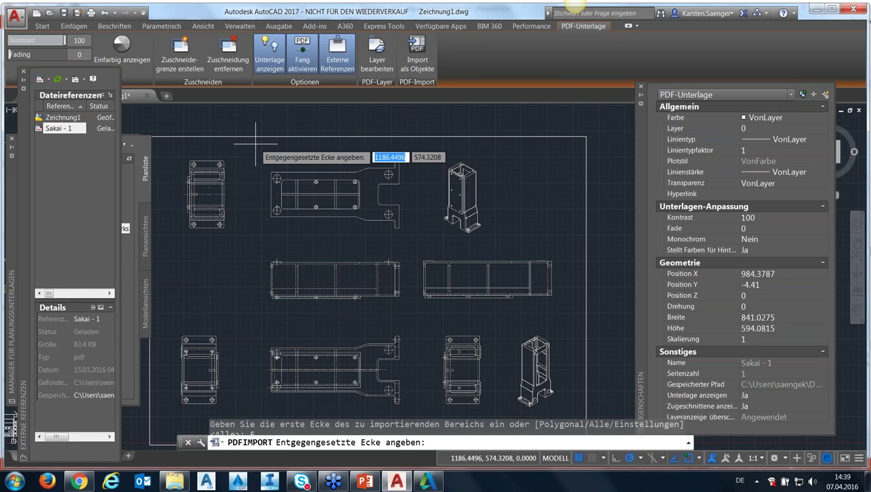
click(411, 237)
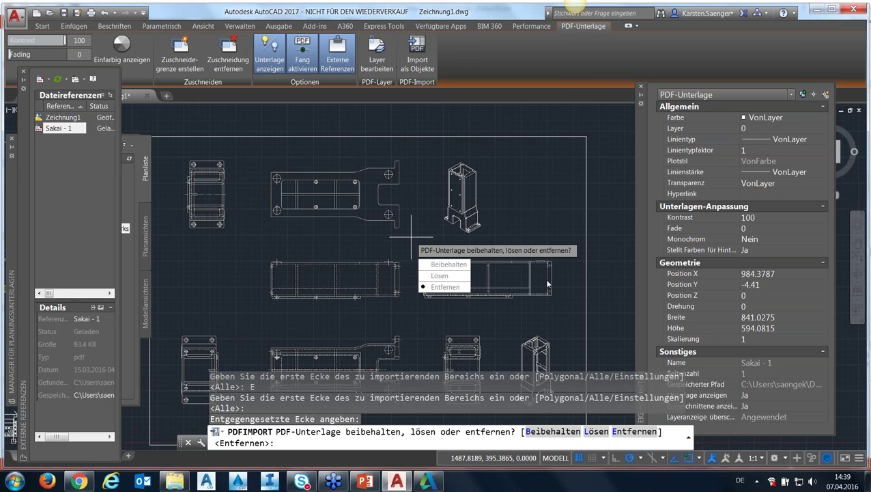
click(460, 276)
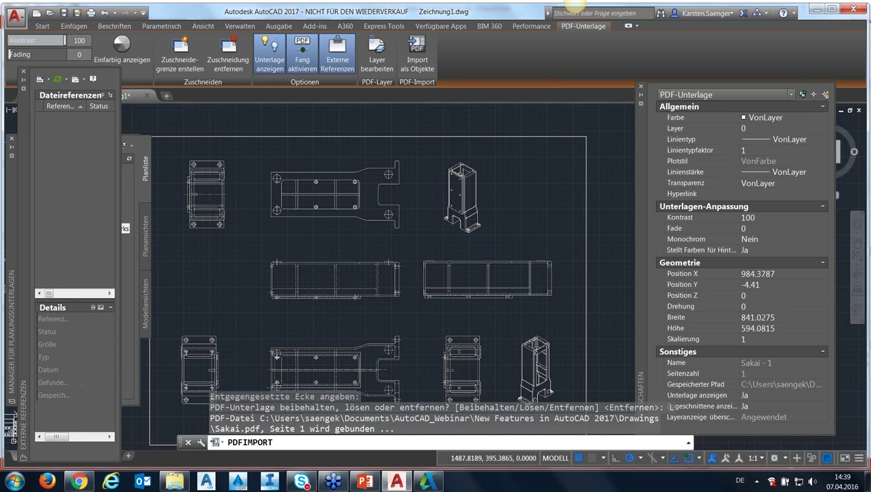
scroll(336, 284, down, 2)
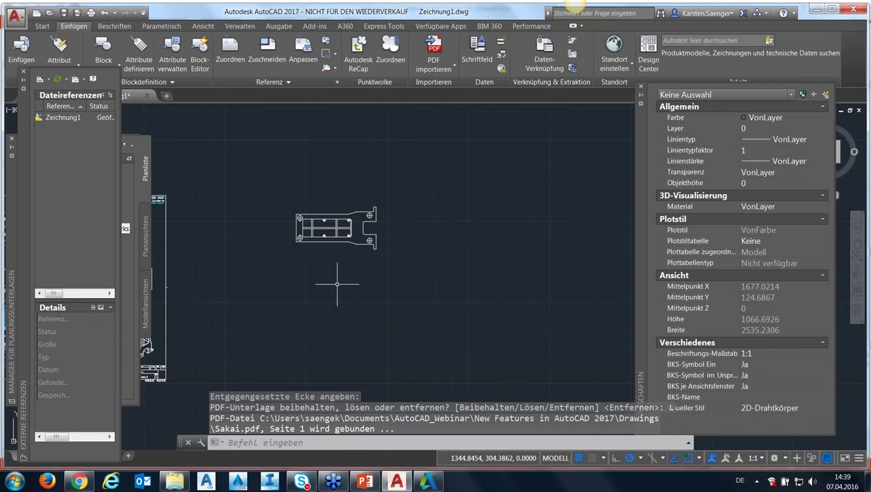
Step: Inspect the properties of an imported line, then clear the selection
scroll(336, 284, down, 2)
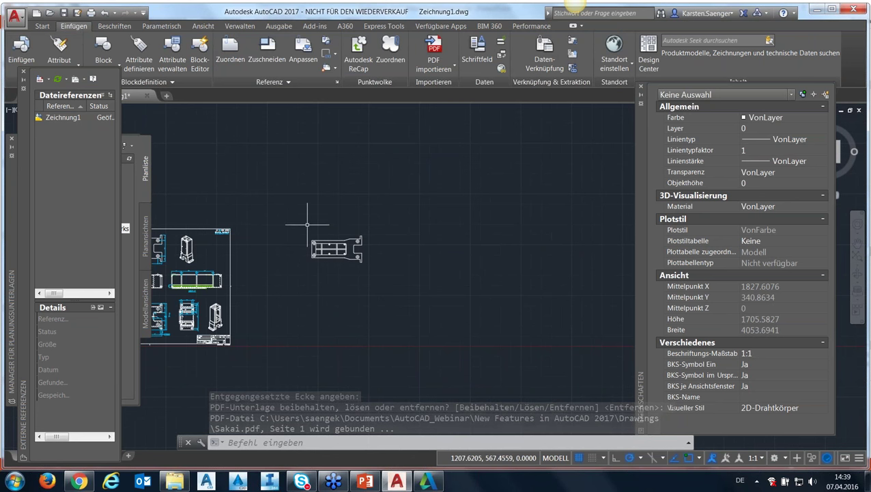
scroll(308, 233, up, 2)
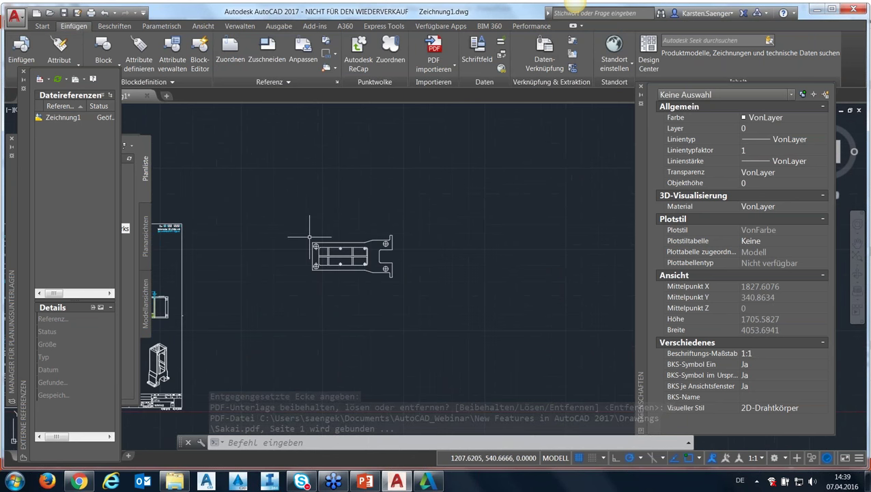
scroll(309, 236, up, 2)
click(417, 240)
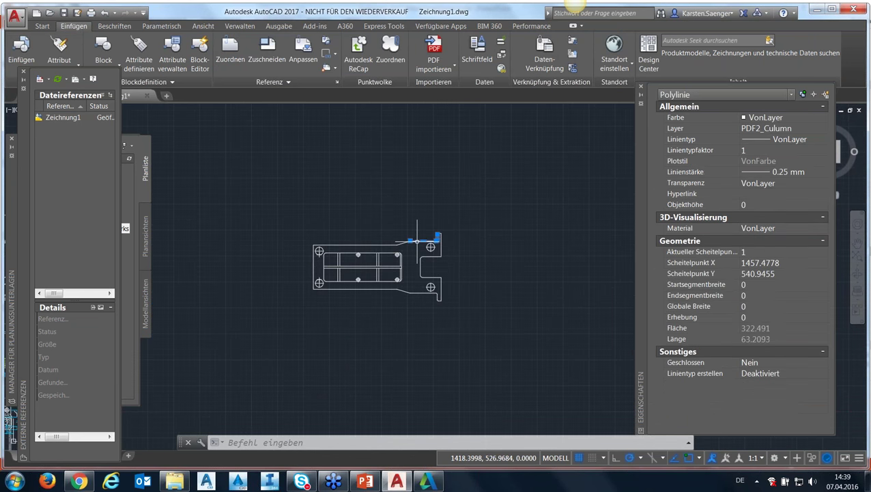
key(Escape)
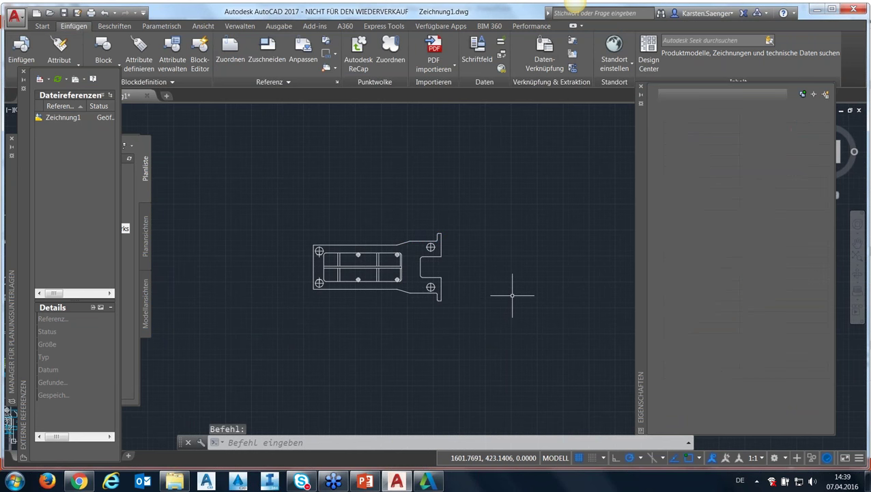
key(Escape)
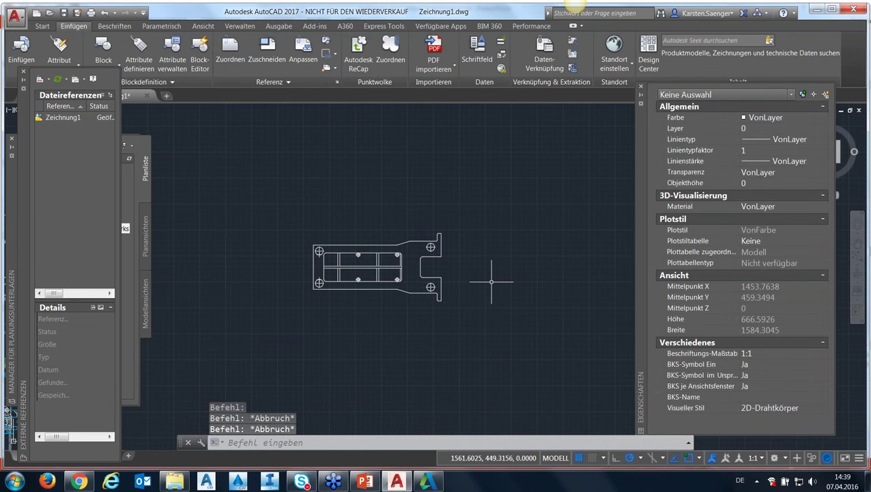
Step: Reframe the view onto empty space and launch PDFIMPORT from the Einfügen tab
scroll(491, 281, down, 2)
scroll(491, 280, down, 2)
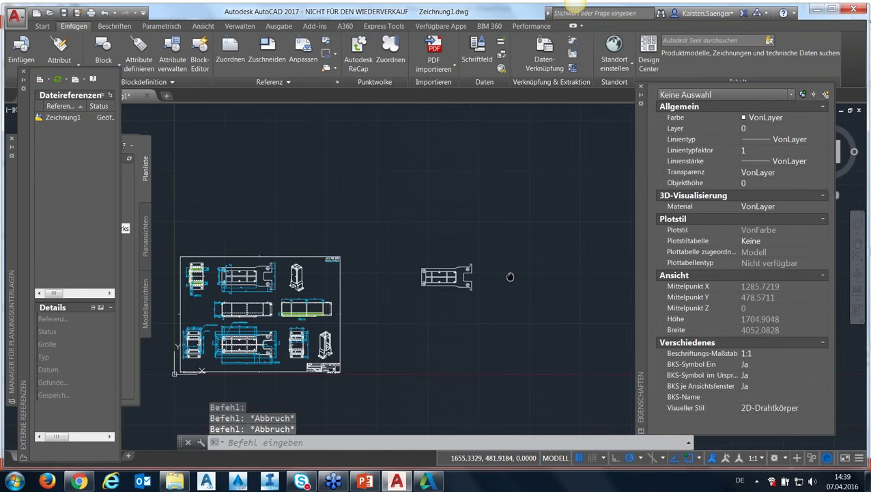
mouse_move(510, 276)
middle_down()
mouse_move(541, 289)
mouse_move(524, 258)
middle_up()
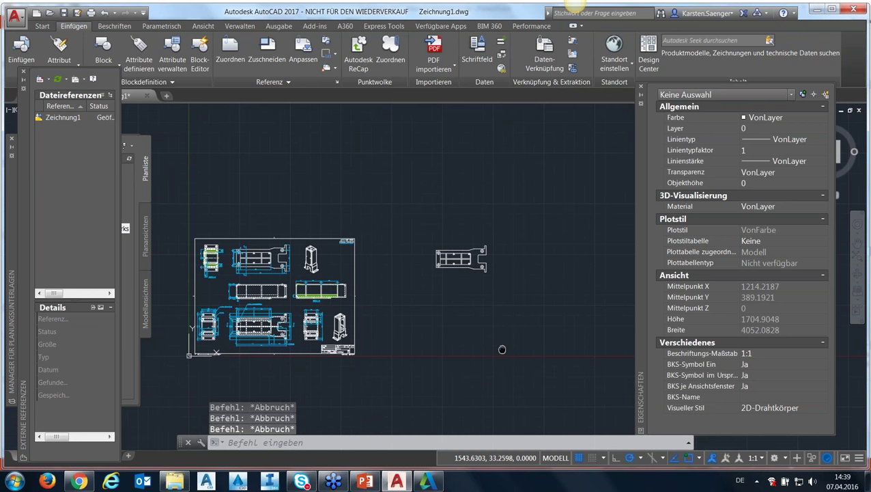
middle_drag(497, 350, 280, 351)
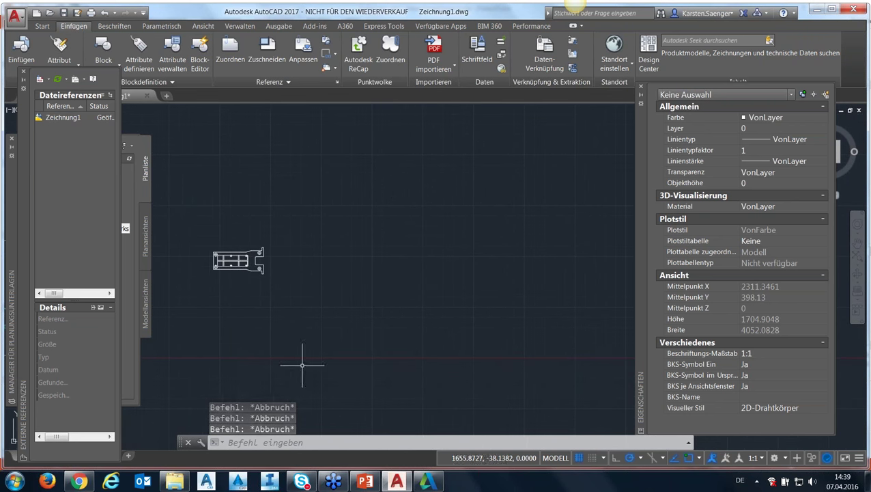
click(454, 66)
click(450, 85)
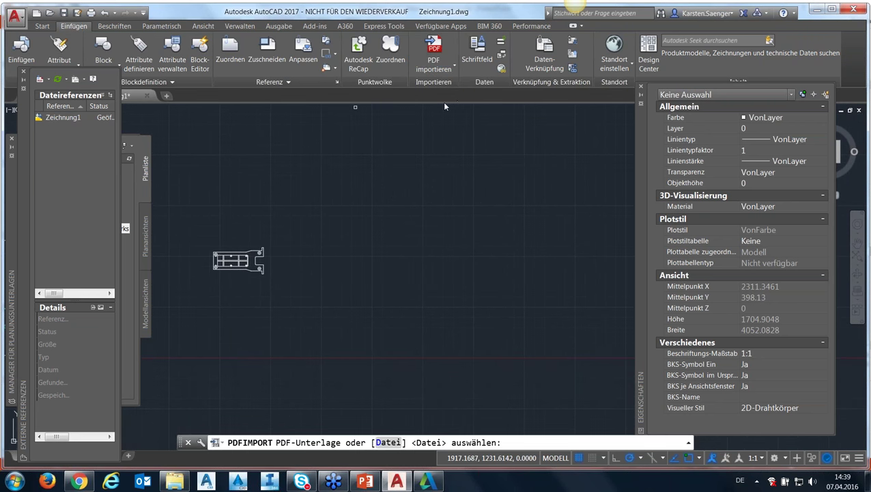
Step: Import page 3 of Mount View Cabin.pdf and place it in the drawing
click(388, 442)
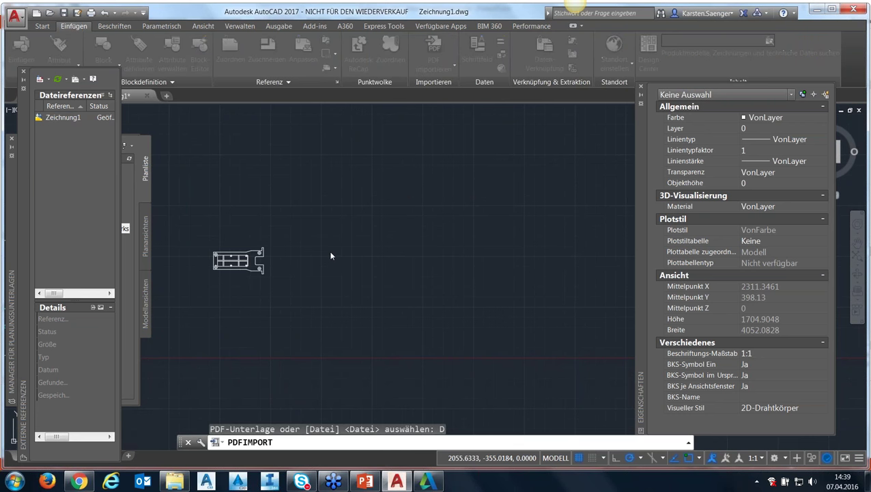
click(369, 186)
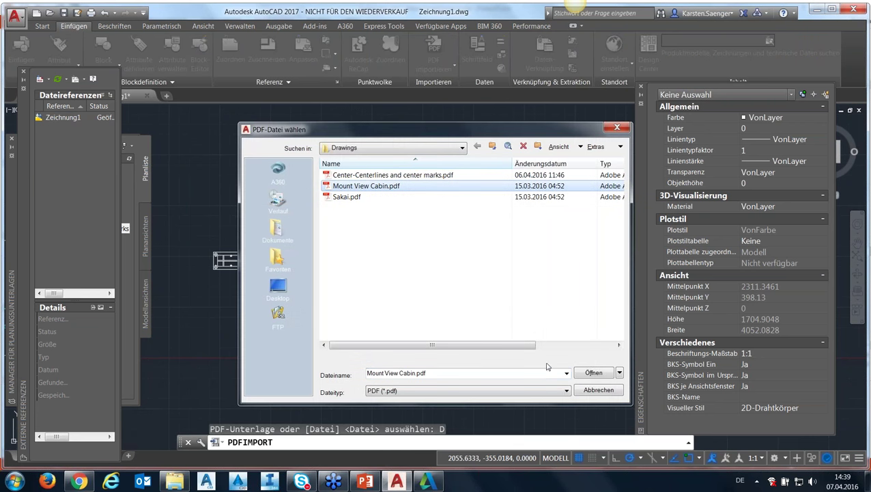
click(593, 373)
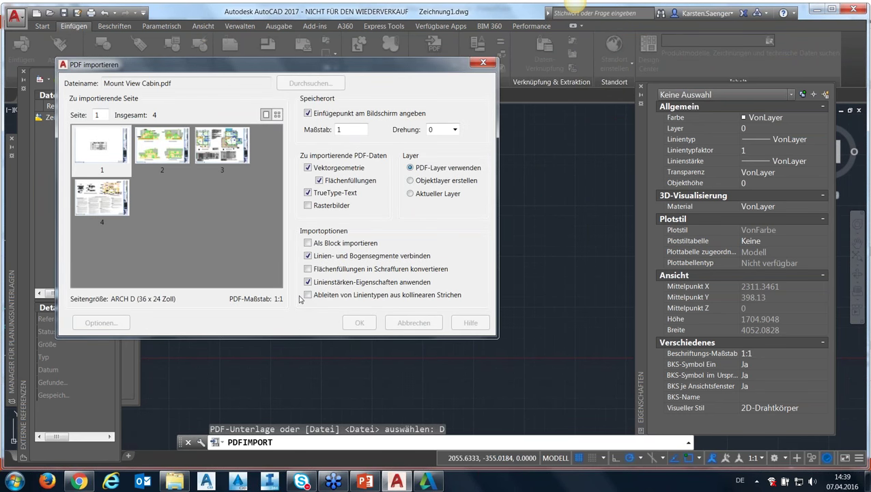
click(158, 149)
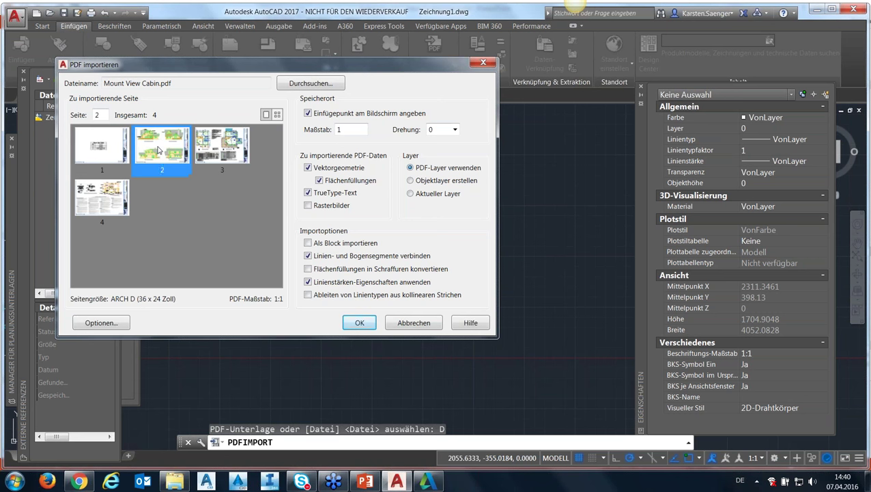
click(211, 157)
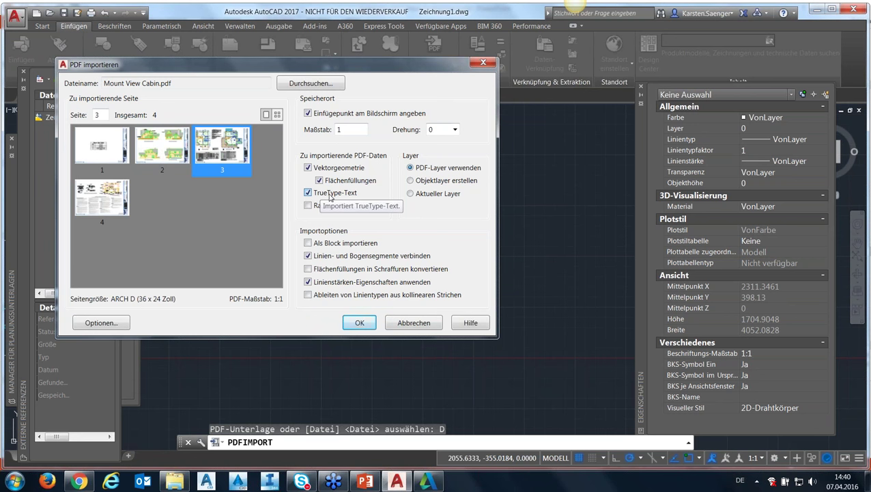
click(361, 325)
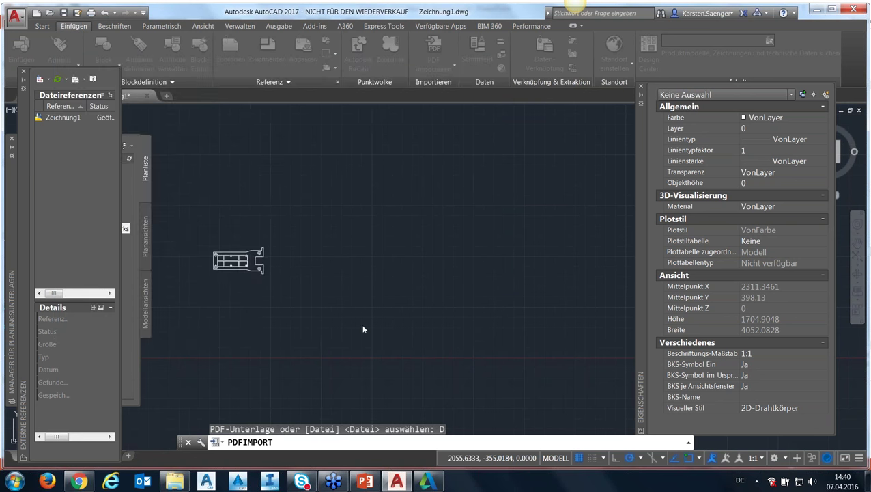
click(342, 352)
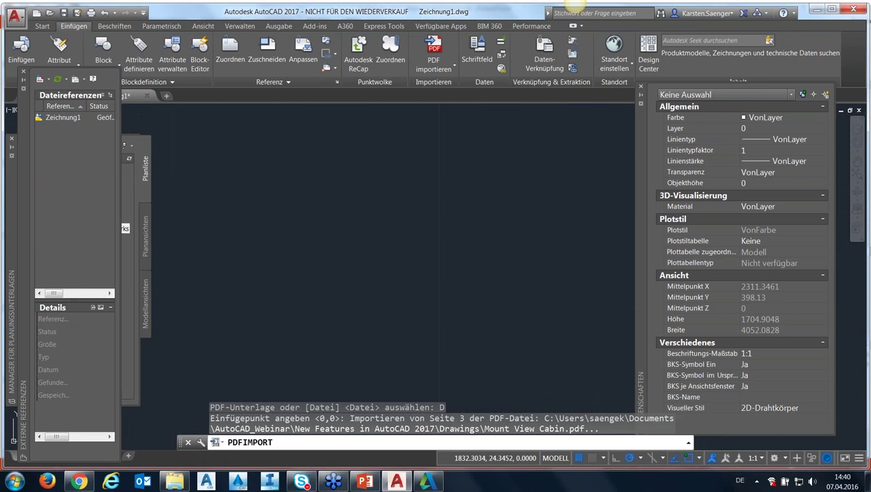
middle_drag(431, 275, 384, 283)
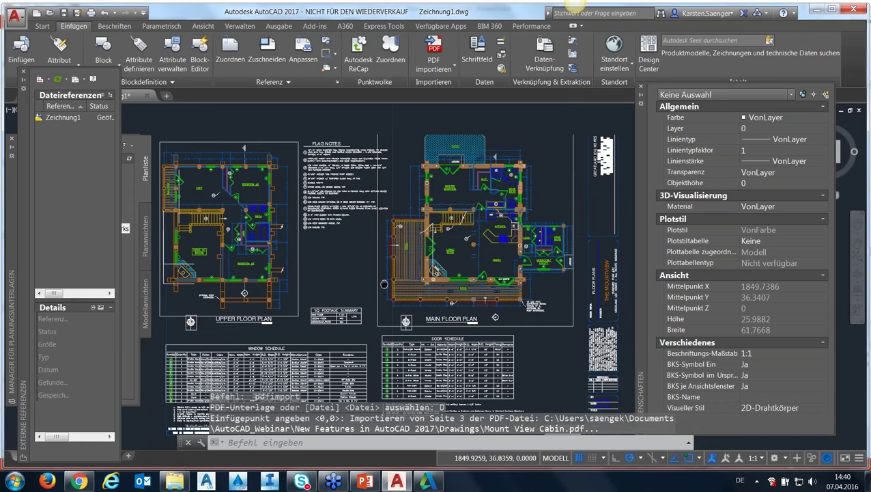
scroll(382, 151, up, 2)
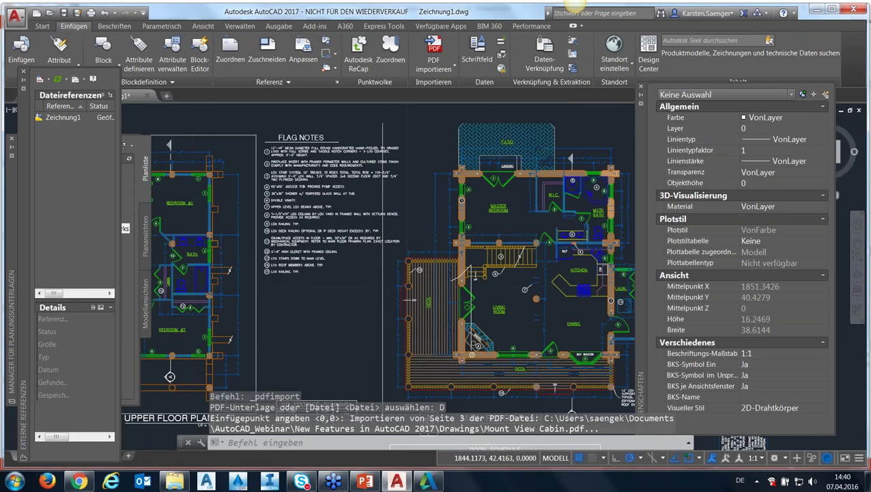
scroll(276, 229, up, 6)
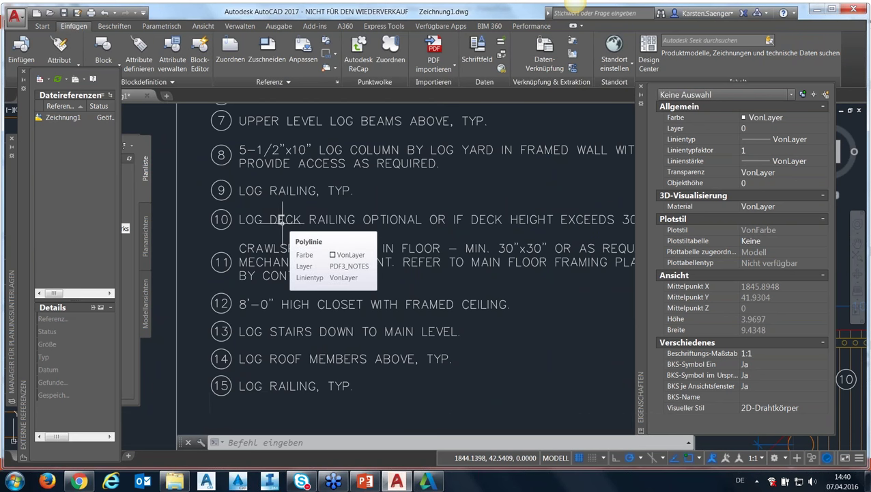
click(282, 220)
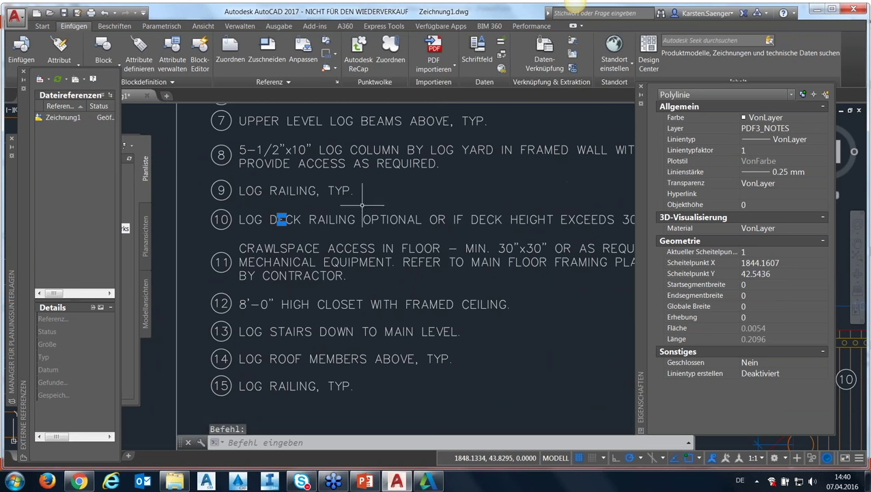
key(Escape)
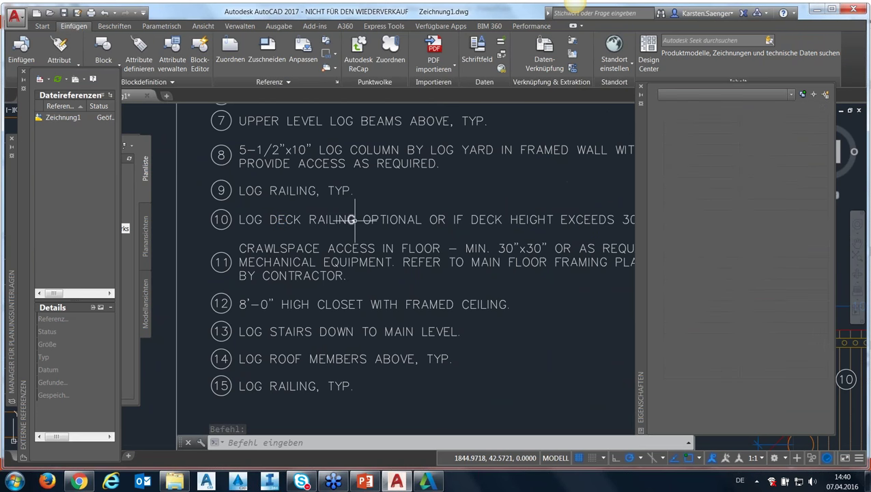
click(291, 219)
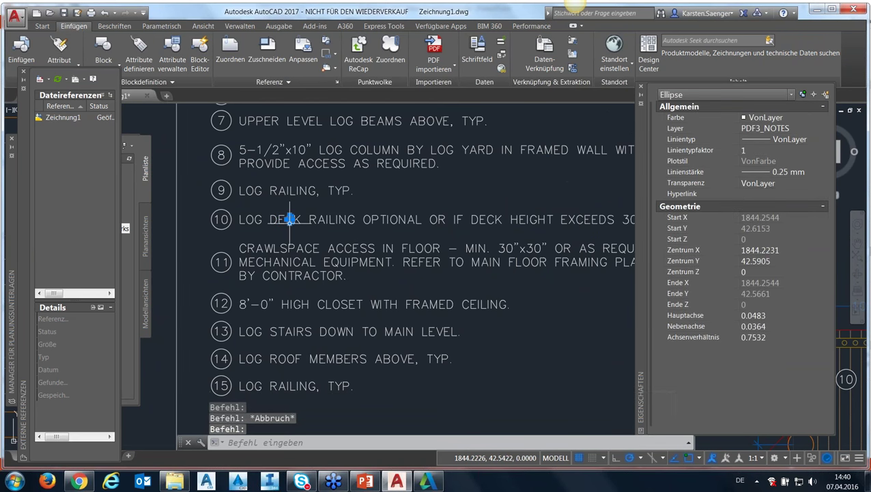
middle_drag(454, 273, 389, 284)
key(Escape)
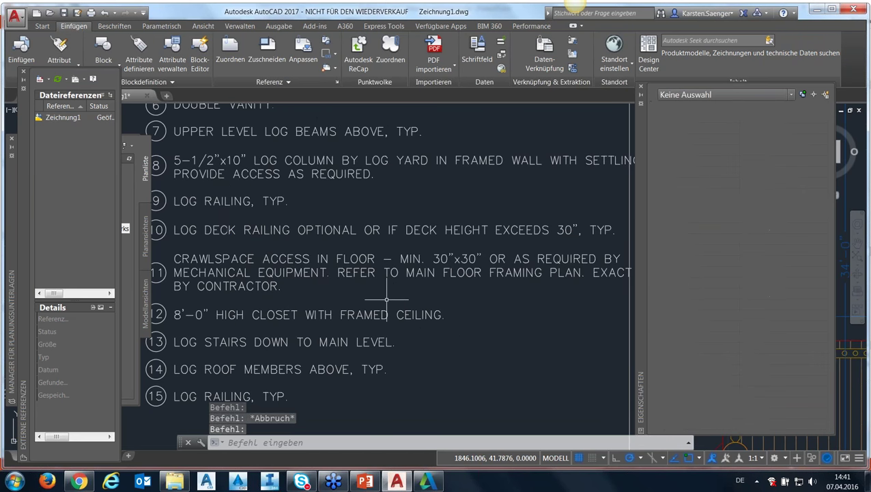
scroll(284, 279, down, 2)
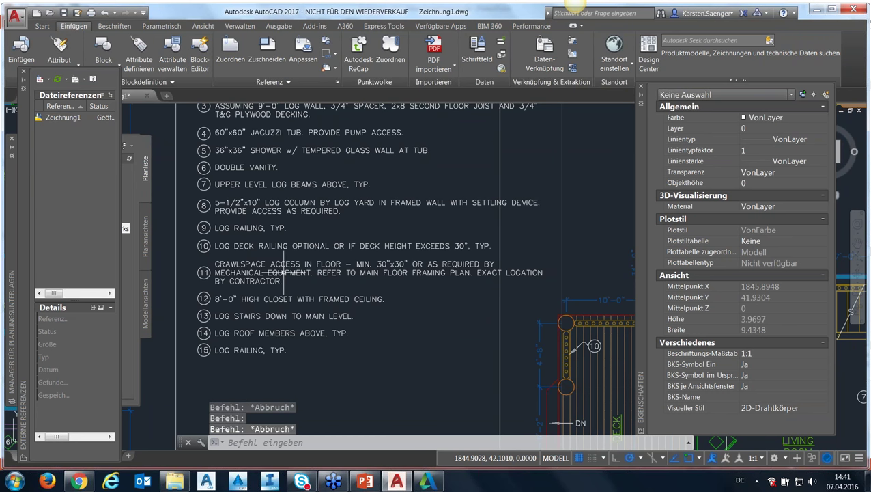
scroll(358, 267, down, 3)
scroll(358, 267, down, 2)
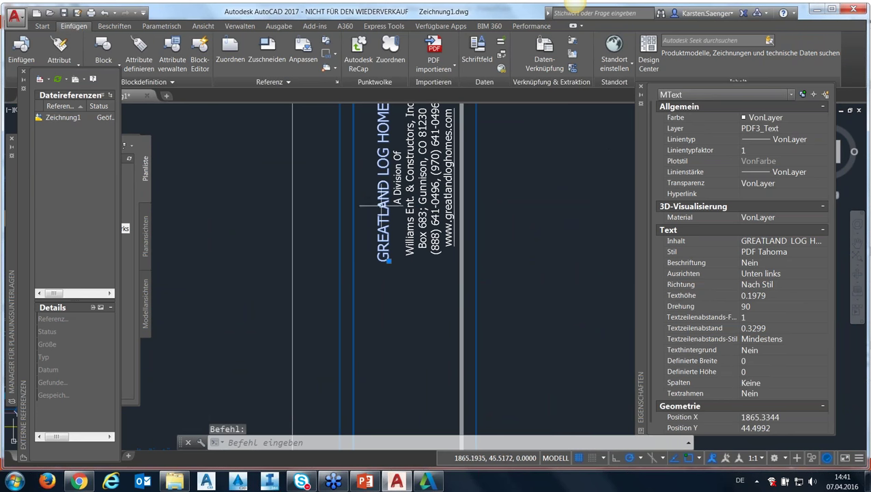
click(385, 261)
key(Escape)
right_click(382, 298)
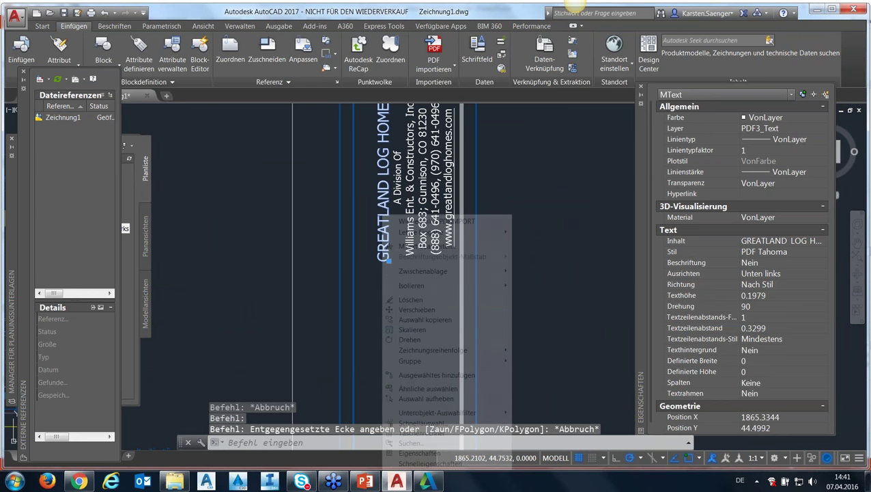
key(Escape)
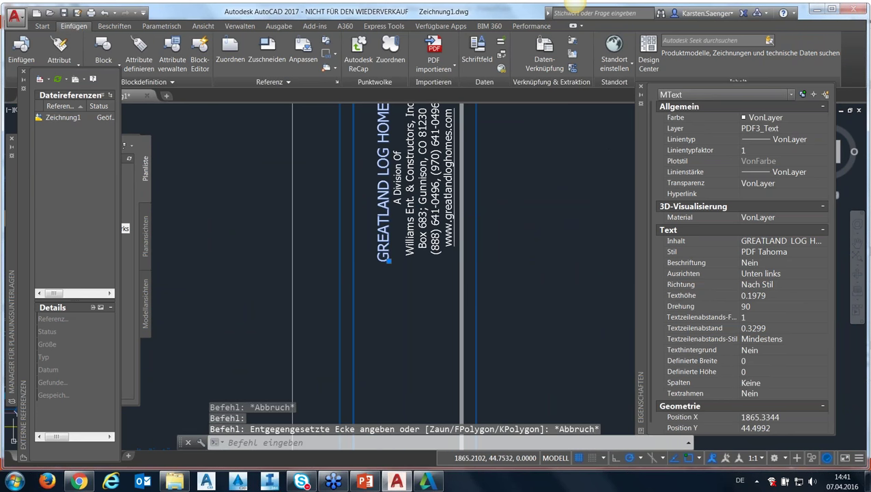
click(388, 260)
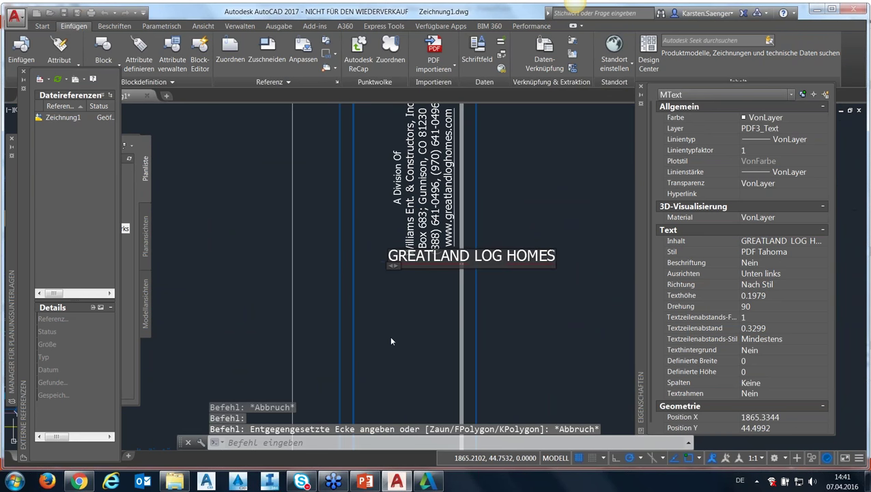
click(531, 335)
scroll(531, 334, down, 2)
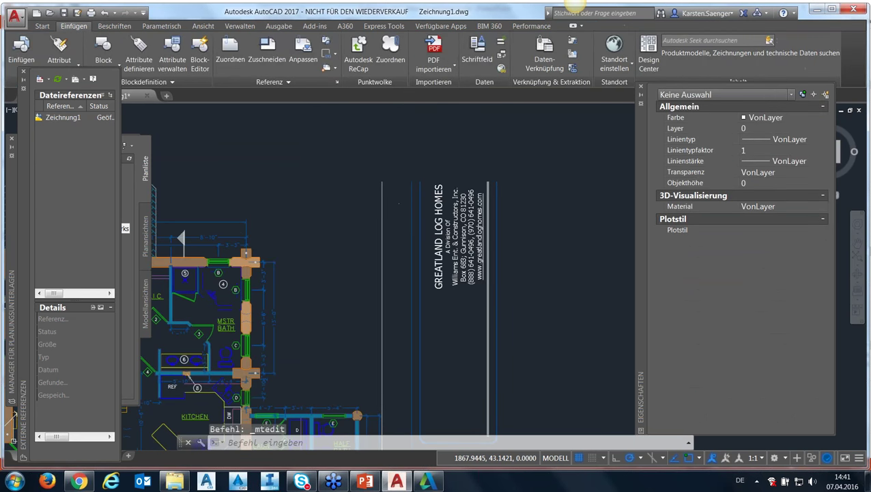
scroll(509, 335, down, 5)
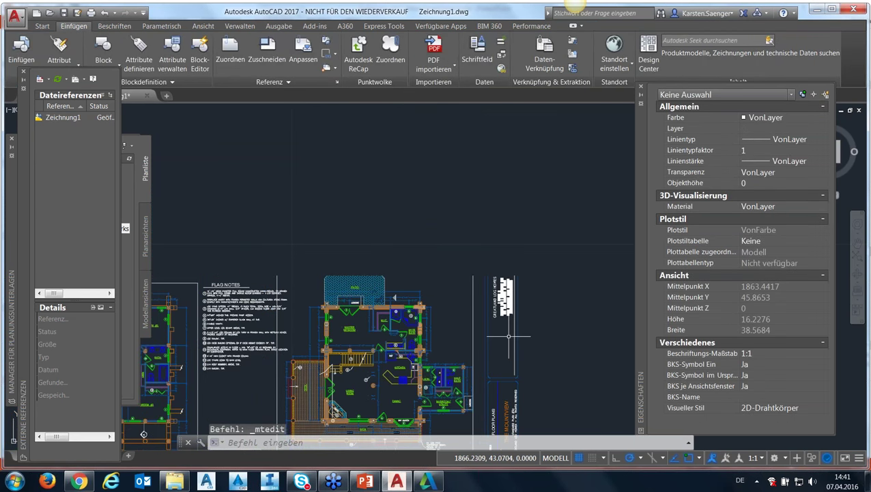
middle_drag(508, 336, 580, 203)
scroll(348, 309, down, 3)
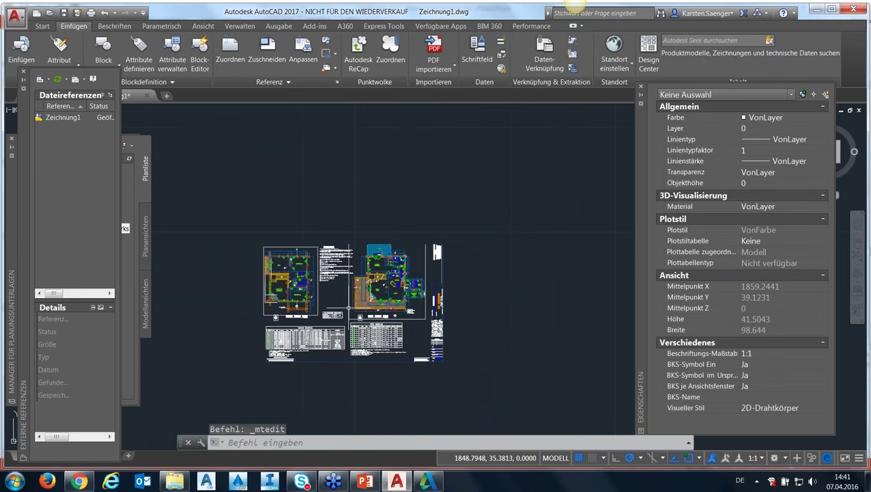
middle_drag(348, 309, 495, 257)
scroll(288, 309, down, 2)
middle_drag(288, 309, 438, 297)
scroll(439, 297, down, 2)
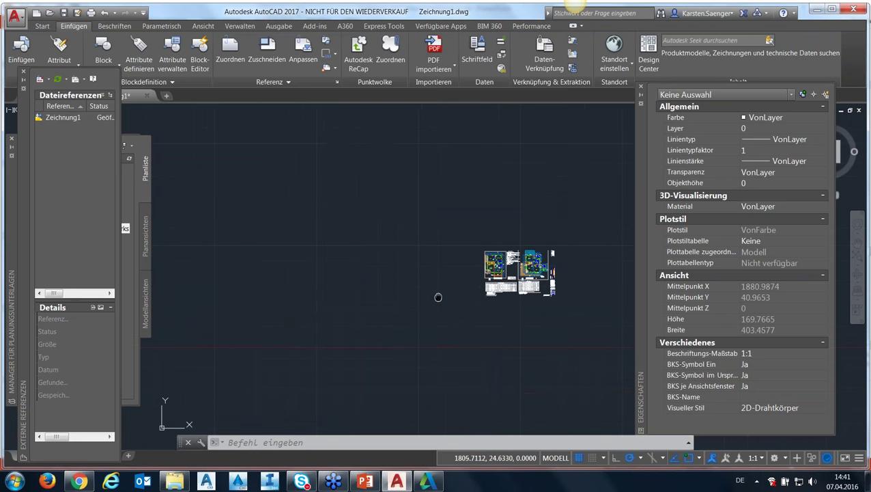
scroll(453, 332, down, 5)
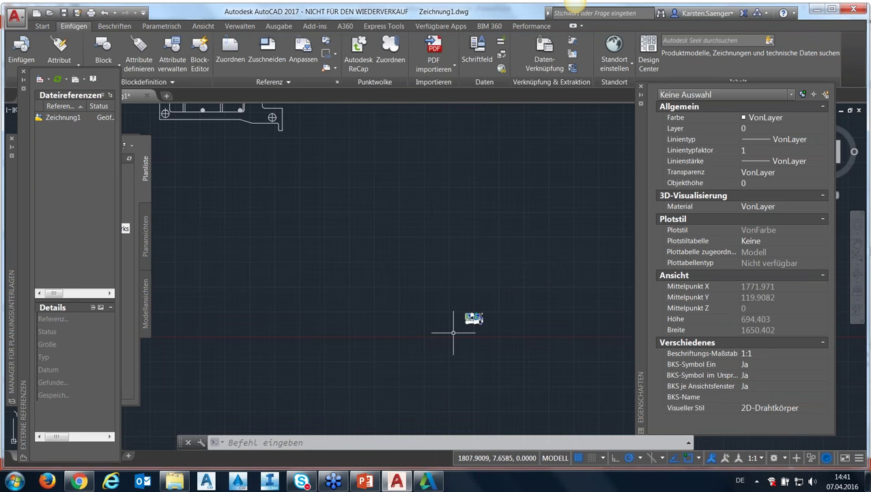
scroll(453, 332, down, 2)
middle_drag(453, 333, 582, 374)
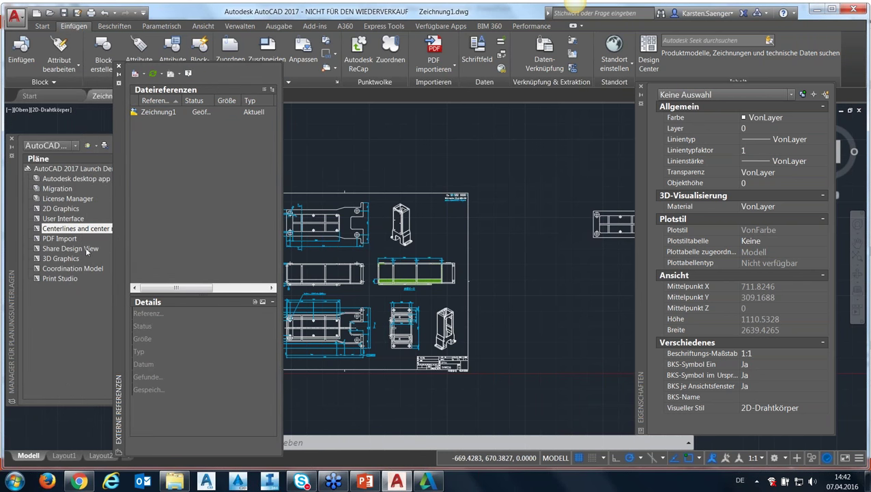
Step: Open the Share Design View layout of MountView.dwg
double_click(85, 248)
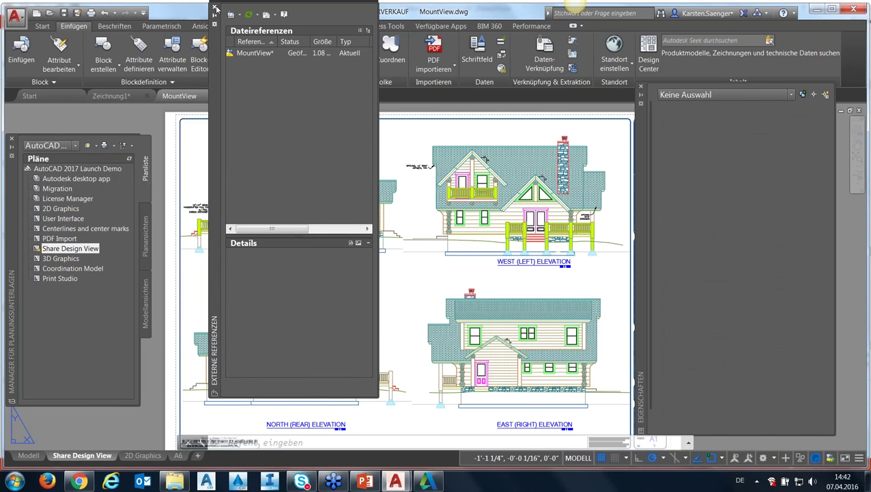
Step: Close the references palette, fit the full layout sheet, and launch A360 Share Design View
click(215, 8)
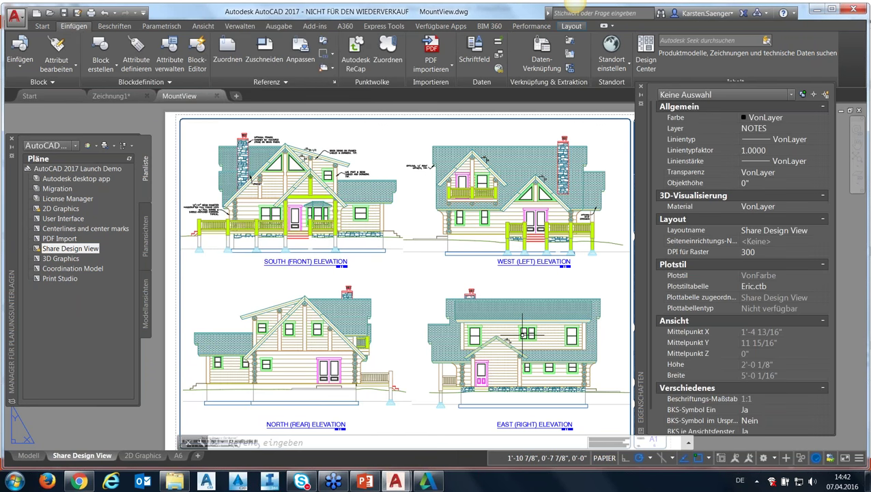
scroll(522, 335, down, 2)
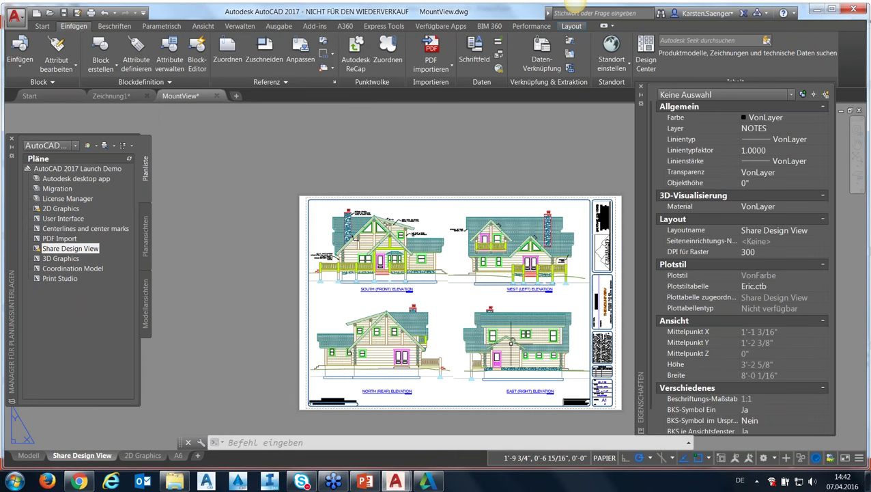
middle_drag(511, 339, 424, 292)
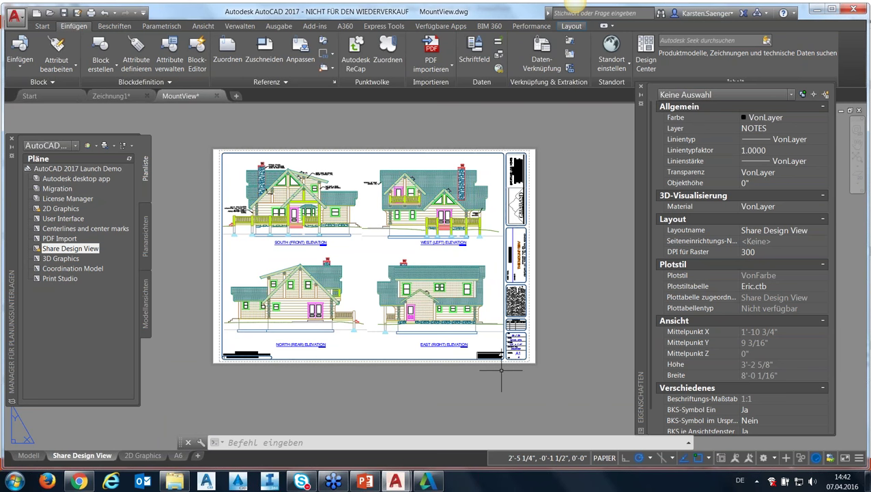
drag(641, 193, 671, 168)
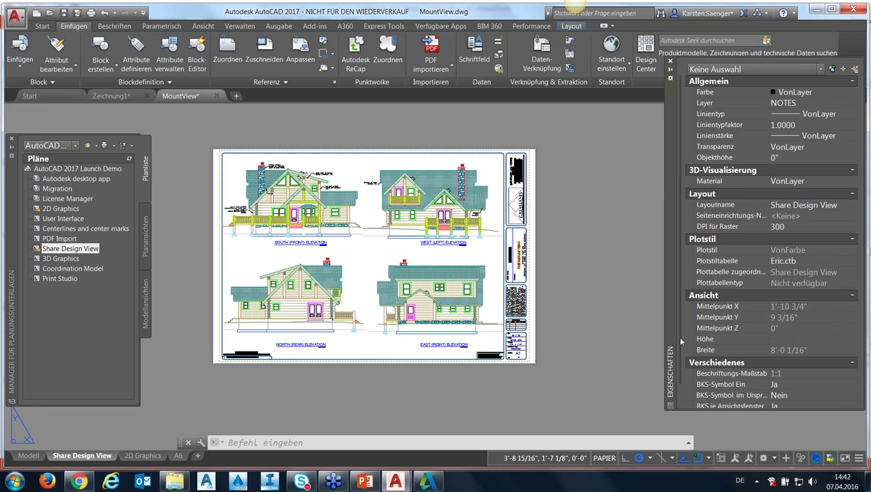
scroll(681, 341, down, 2)
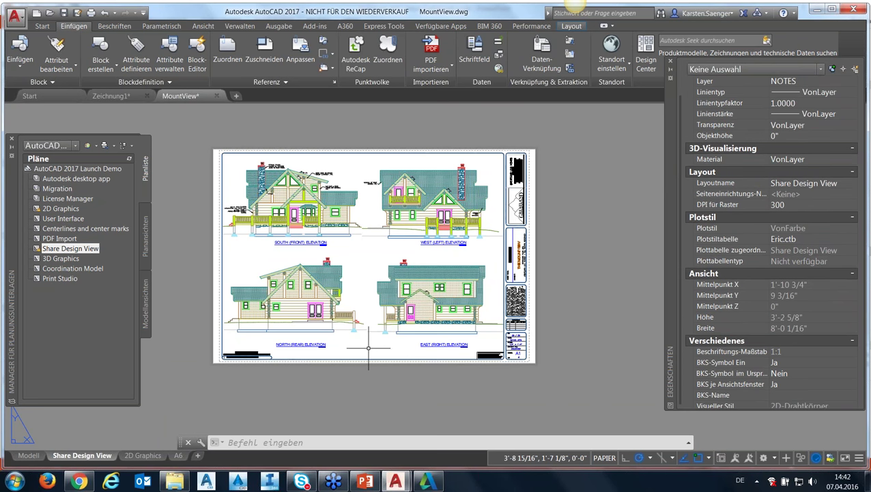
middle_drag(324, 377, 338, 375)
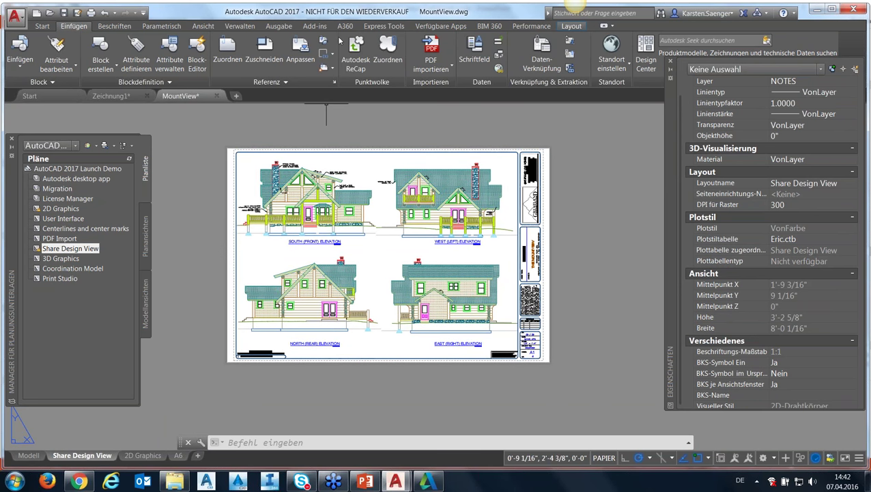
click(345, 27)
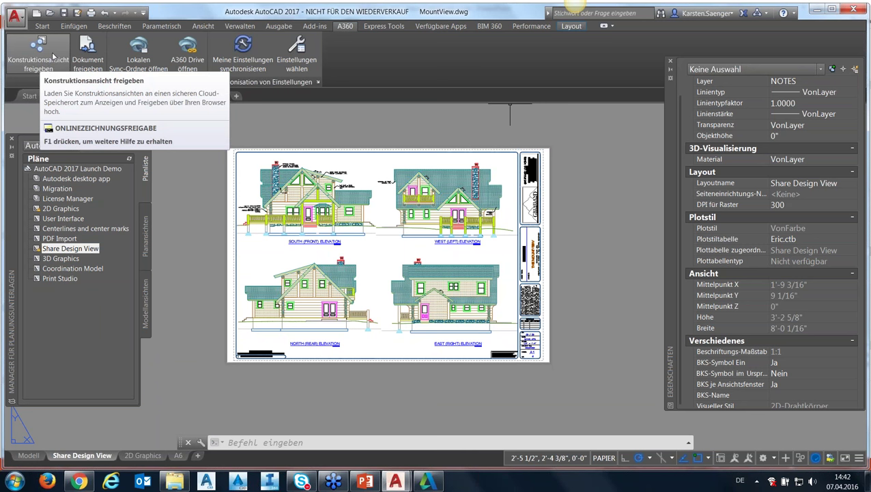
click(52, 56)
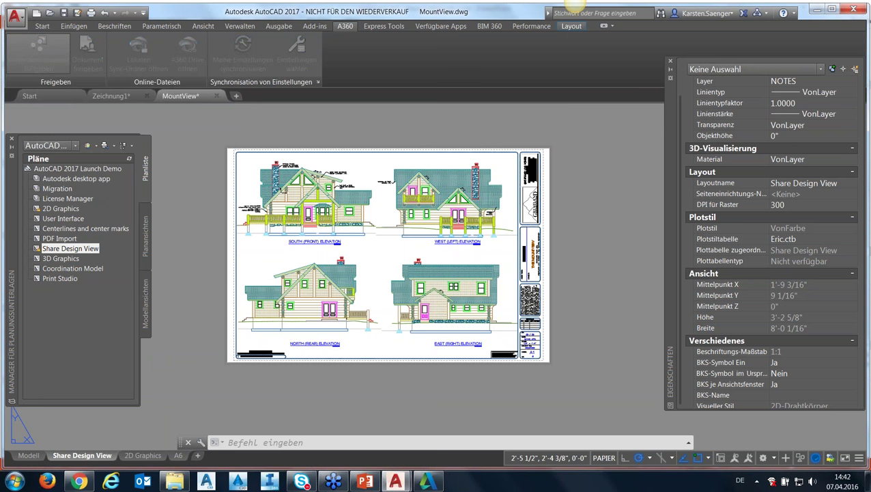
Step: Publish the design view with 'Jetzt im Browser publizieren und anzeigen' in DesignShare
drag(381, 121, 353, 10)
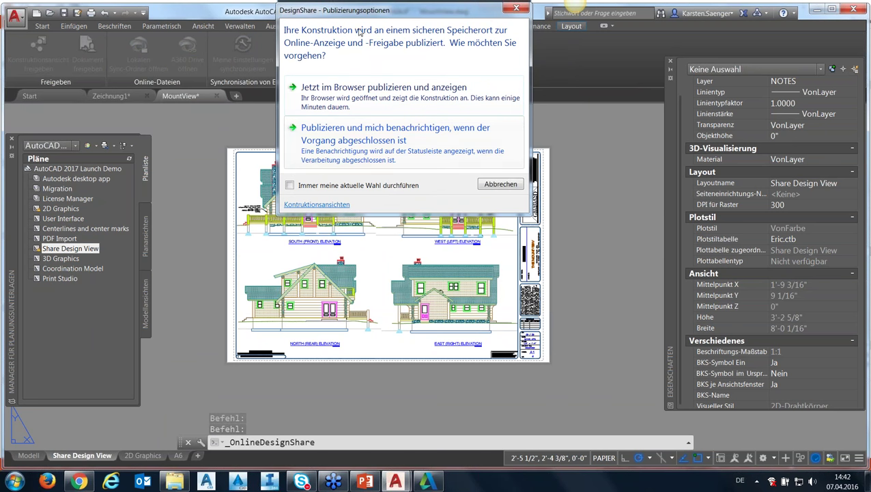
drag(355, 11, 348, 11)
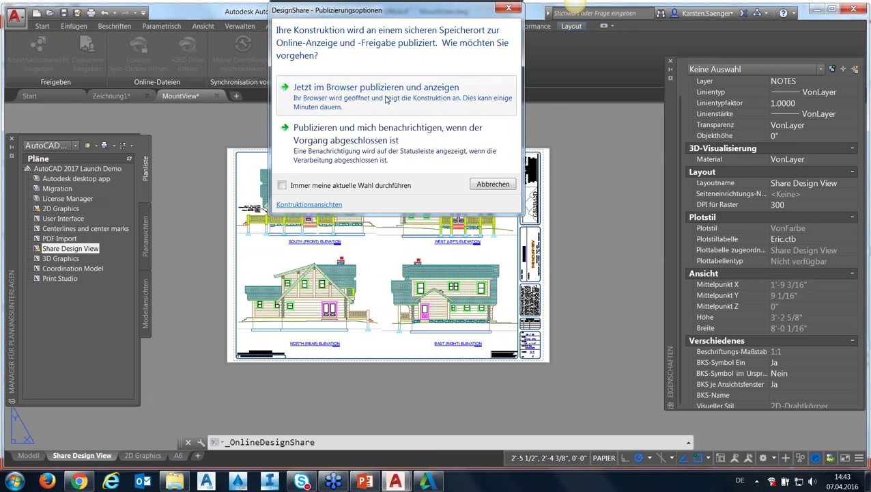
click(386, 99)
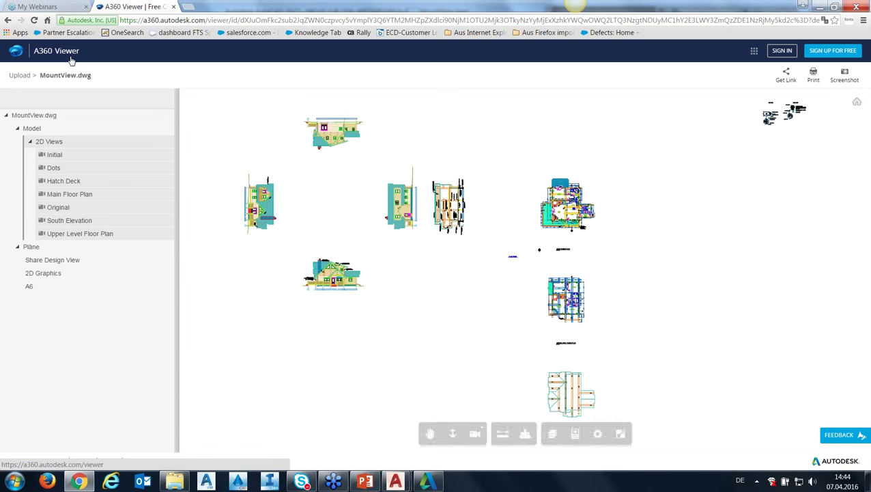
Step: Request a share link and sign in with the Autodesk account username and password
click(787, 75)
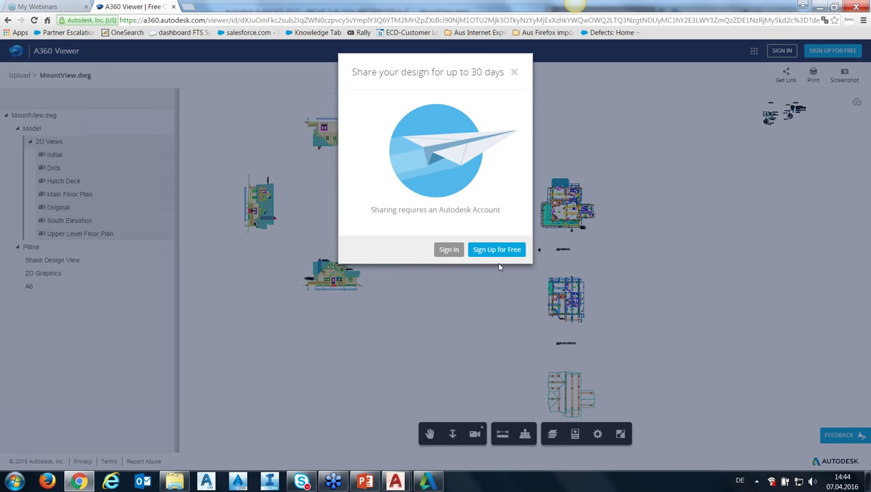
click(449, 249)
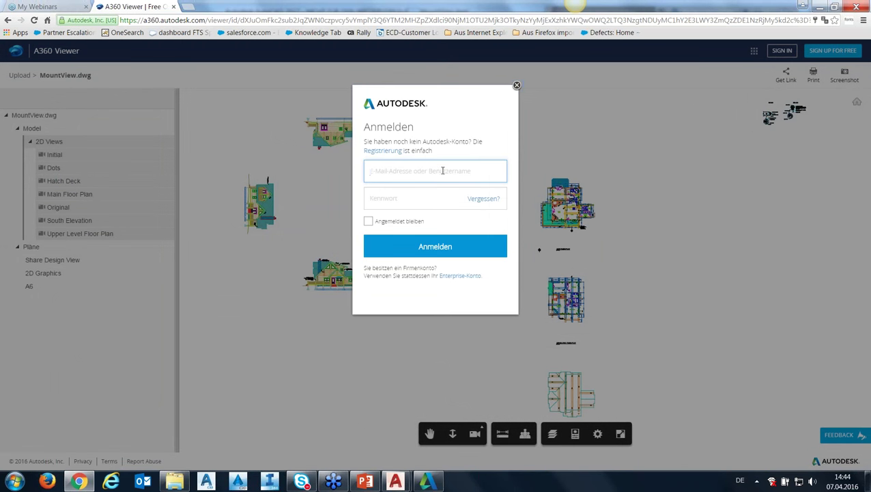
click(443, 170)
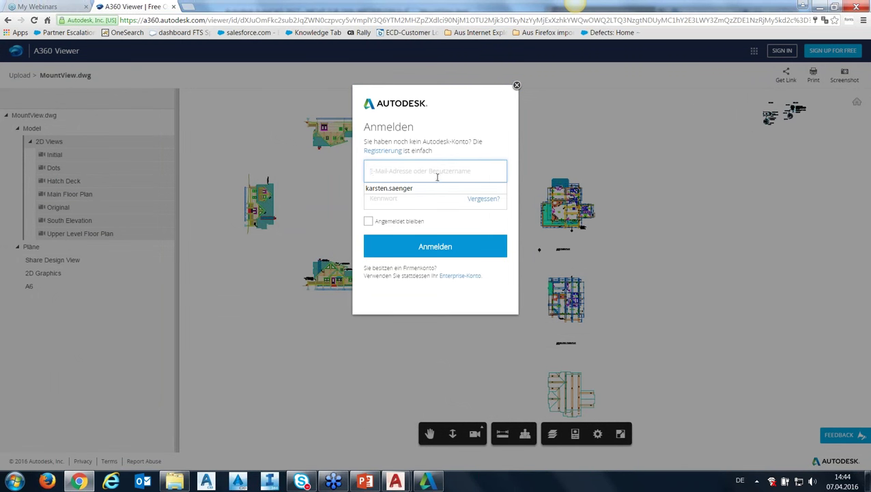
key(Tab)
text(••)
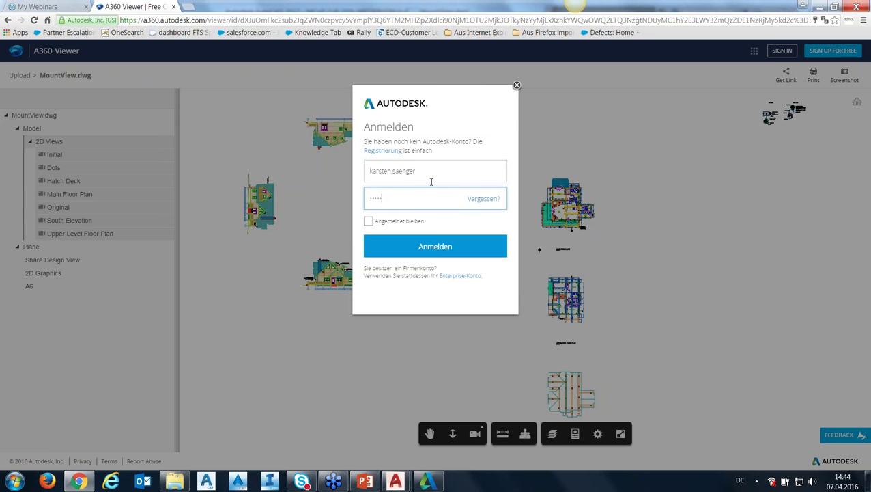
text(•)
key(Return)
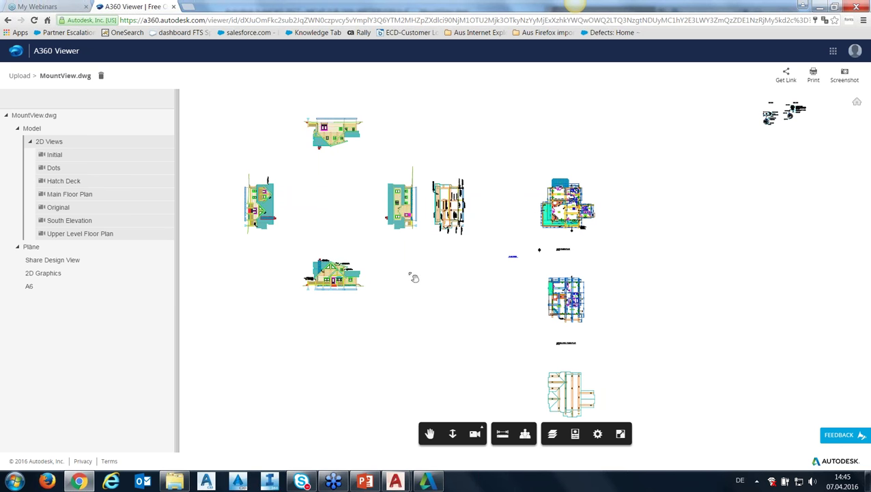
drag(434, 272, 453, 266)
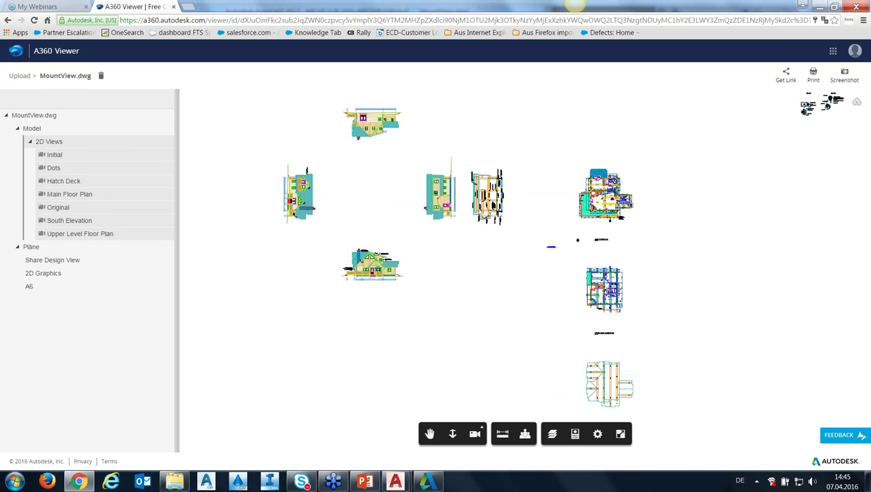
Step: Zoom and pan onto the cabin's front elevation so the porch, gables and chimney notes fill the view
scroll(372, 271, up, 5)
scroll(375, 270, up, 2)
scroll(376, 269, up, 2)
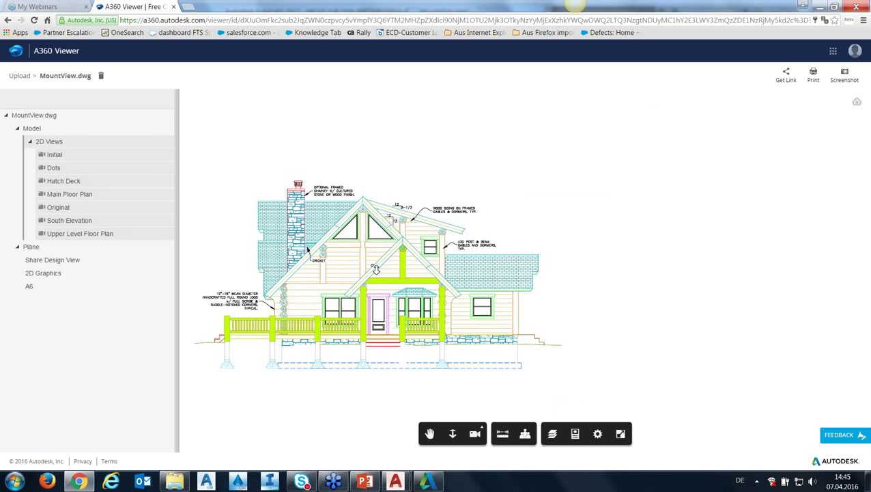
scroll(376, 269, up, 3)
scroll(365, 263, up, 1)
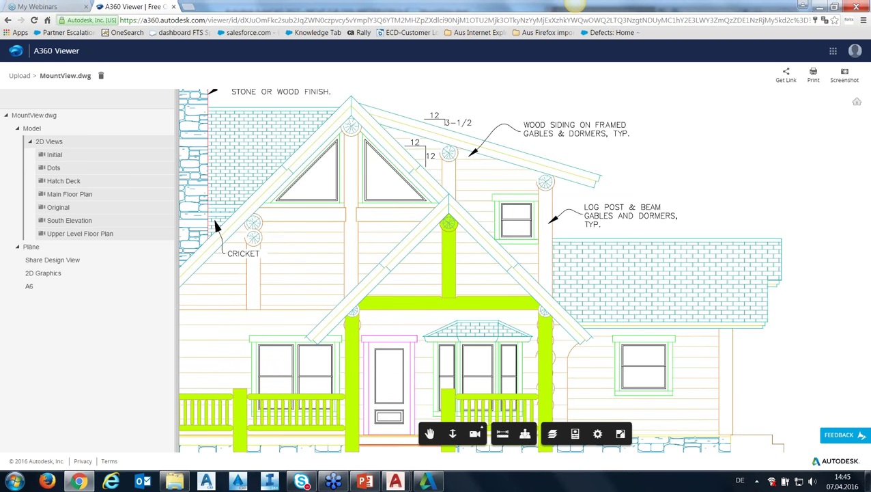
mouse_move(374, 272)
mouse_down()
mouse_move(552, 217)
mouse_move(374, 349)
mouse_up()
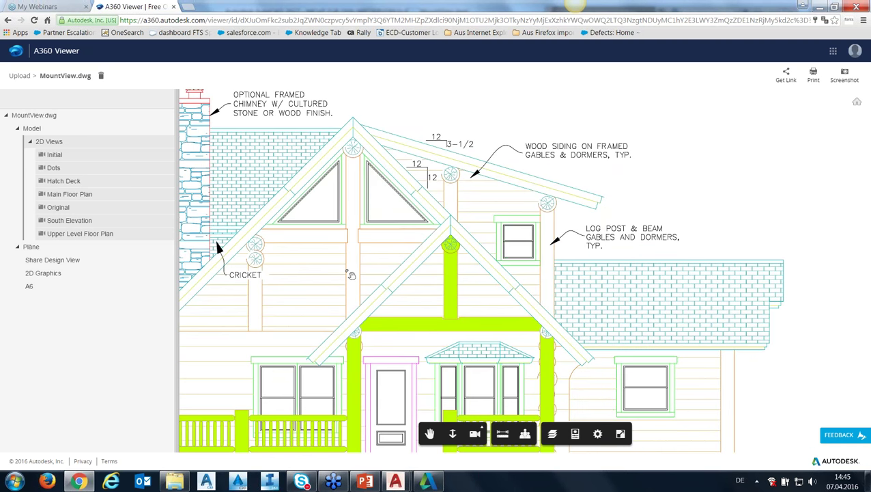
drag(423, 409, 378, 324)
scroll(476, 413, down, 1)
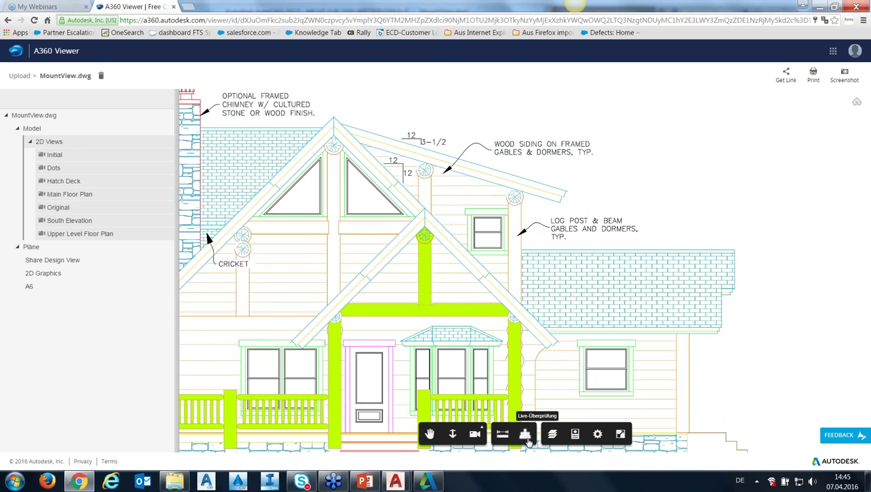
Step: Start a Live Review of the design, then cancel its name prompt
click(525, 437)
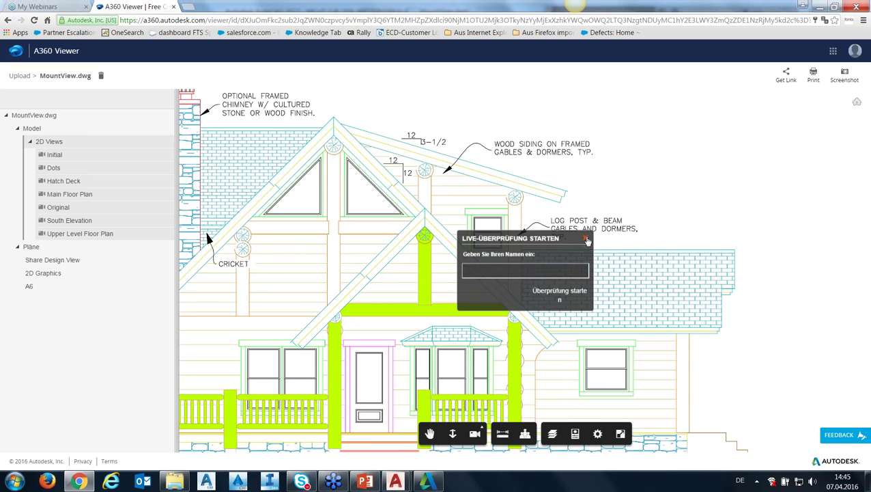
click(586, 239)
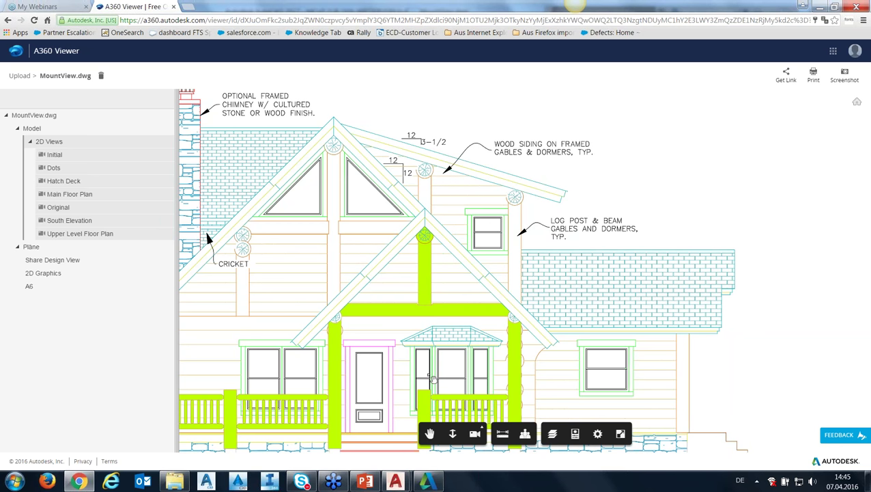
scroll(431, 377, up, 1)
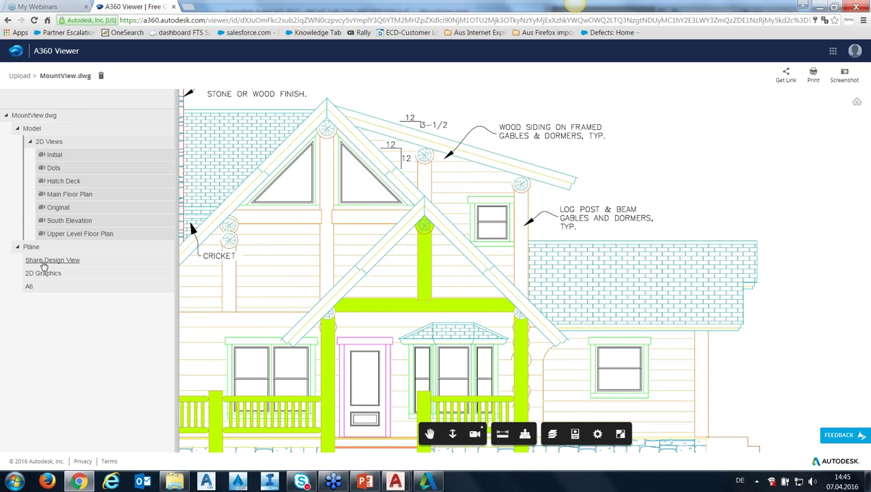
Step: Show MountView.dwg's Share Design View sheet with the south, west, north and east elevations
click(43, 263)
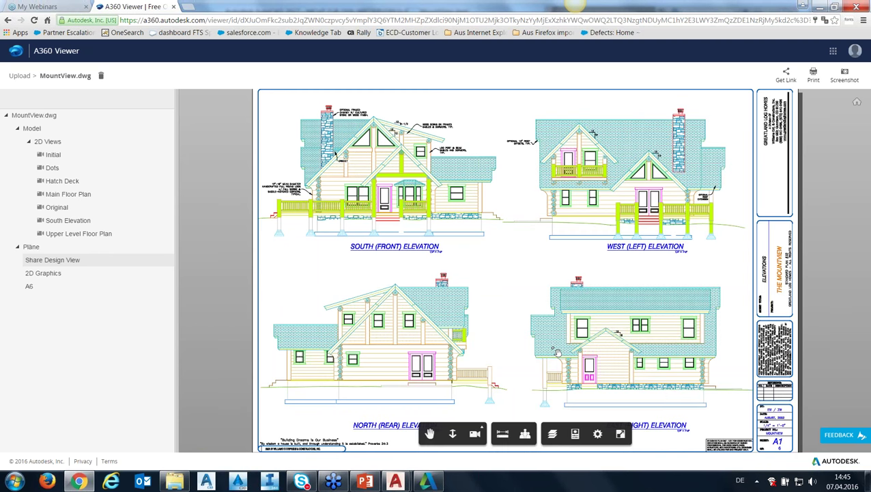
scroll(556, 352, up, 1)
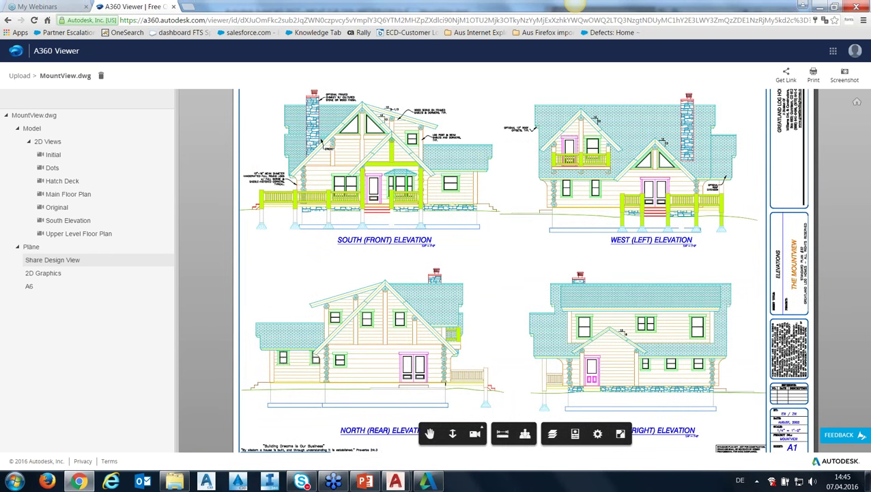
scroll(525, 336, down, 2)
scroll(525, 336, up, 1)
scroll(525, 336, down, 1)
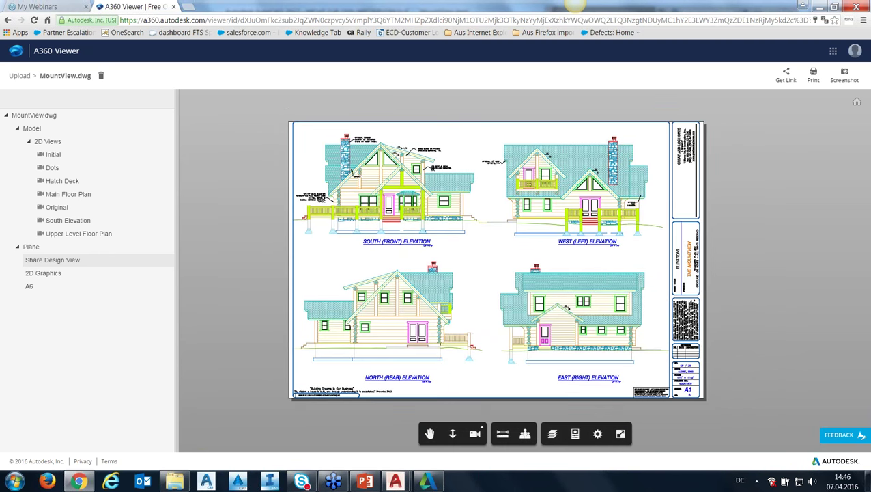
scroll(430, 308, up, 1)
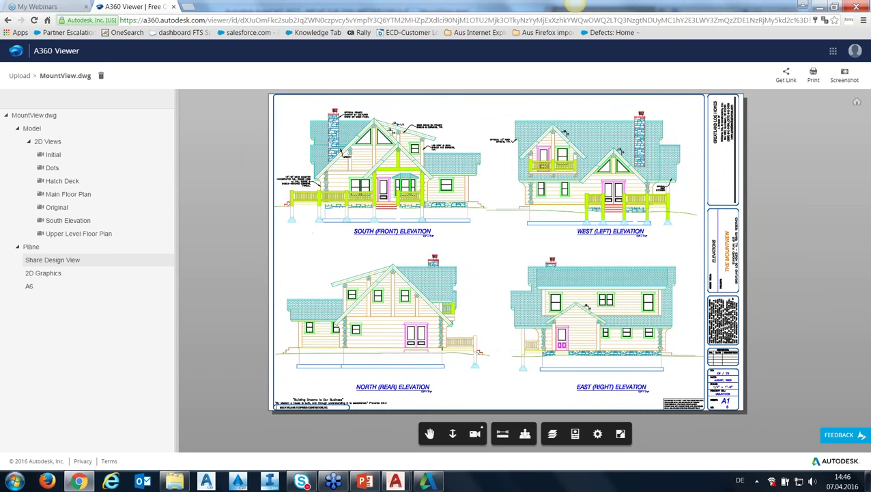
scroll(424, 303, up, 2)
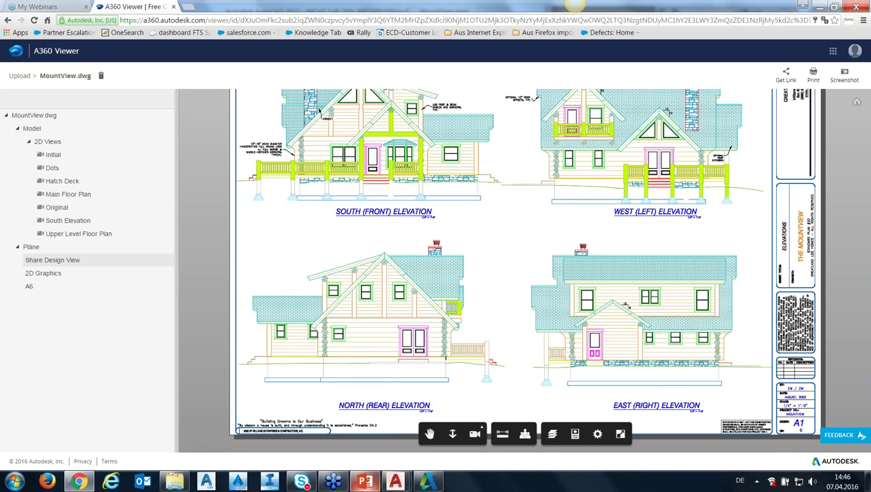
mouse_move(395, 482)
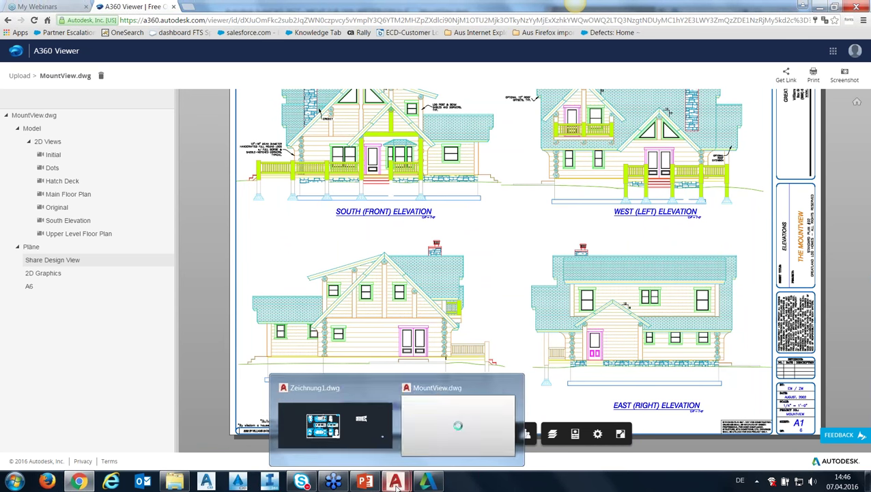
Step: Return to the MountView drawing and open the 3D Graphics sheet from the Sheet Set Manager
click(419, 453)
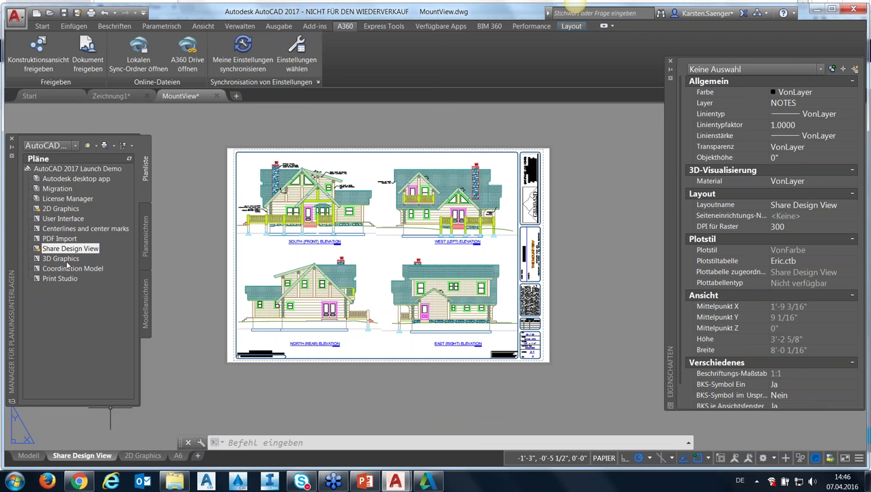
double_click(62, 258)
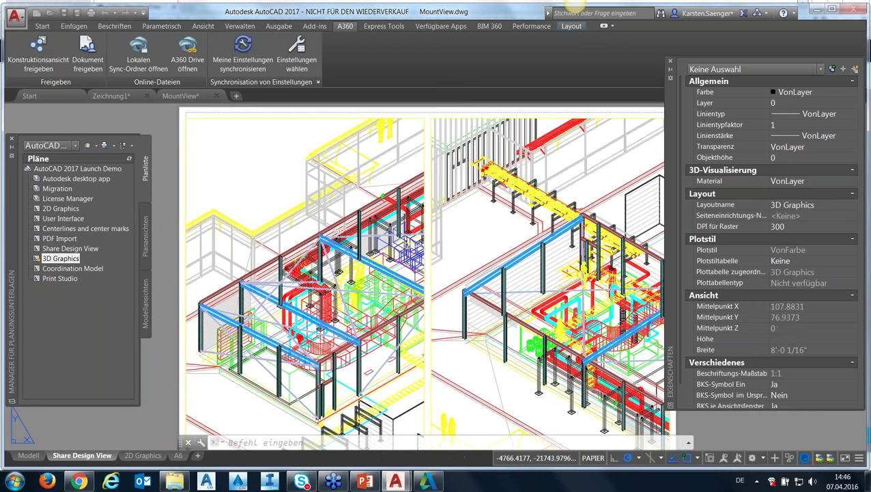
Step: Switch 3D Graphics to model space, orbit the building to view its other side, then cancel the pending command
click(26, 456)
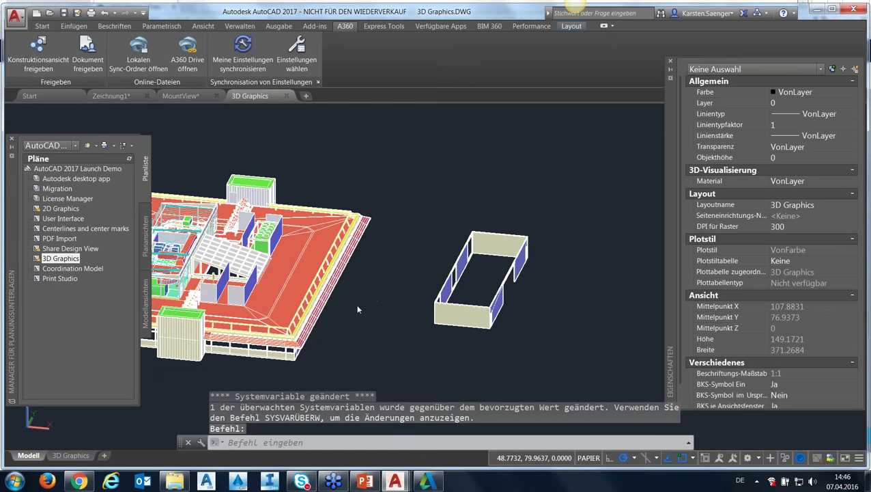
double_click(362, 300)
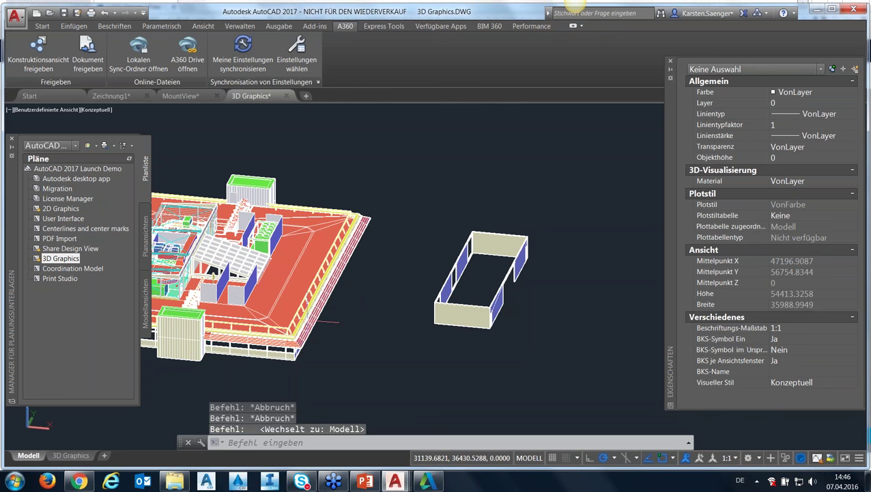
mouse_move(334, 321)
shift+middle_down()
mouse_move(335, 302)
mouse_move(266, 327)
mouse_move(307, 321)
shift+middle_up()
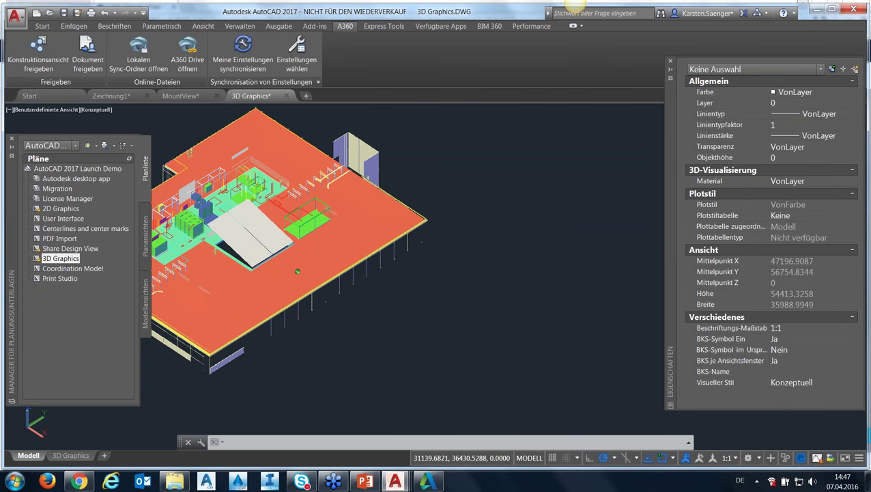
mouse_move(297, 271)
shift+middle_down()
mouse_move(300, 263)
mouse_move(355, 271)
shift+middle_up()
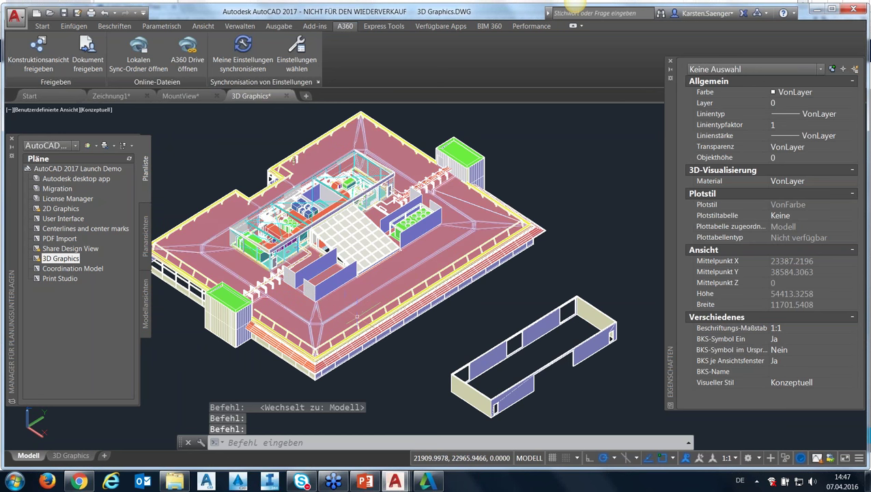
mouse_move(307, 327)
shift+middle_down()
mouse_move(345, 332)
mouse_move(379, 395)
mouse_move(482, 353)
mouse_move(316, 334)
shift+middle_up()
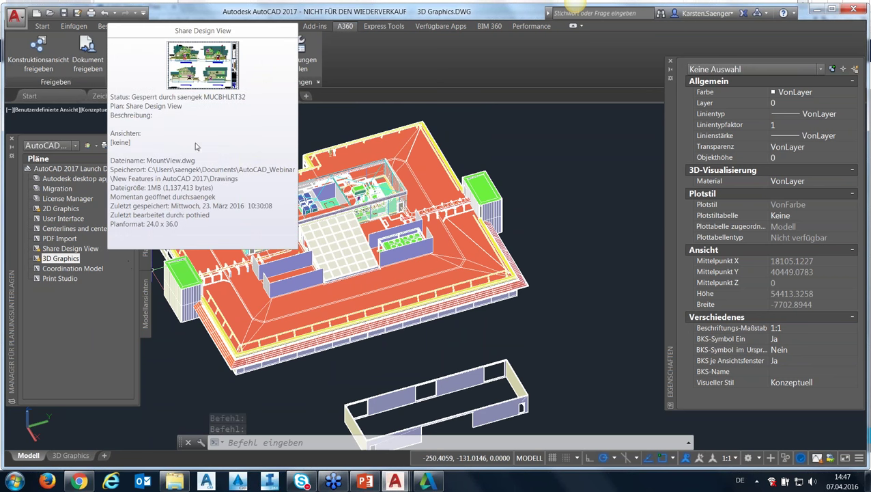
click(298, 442)
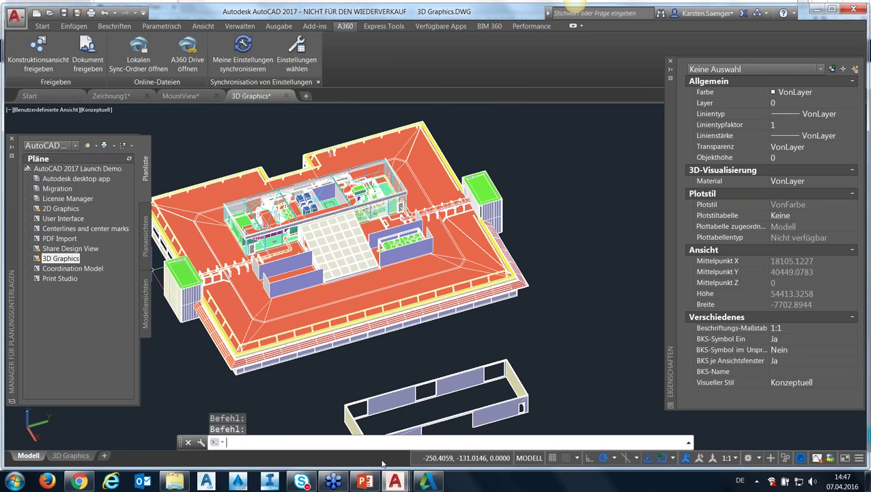
key(Escape)
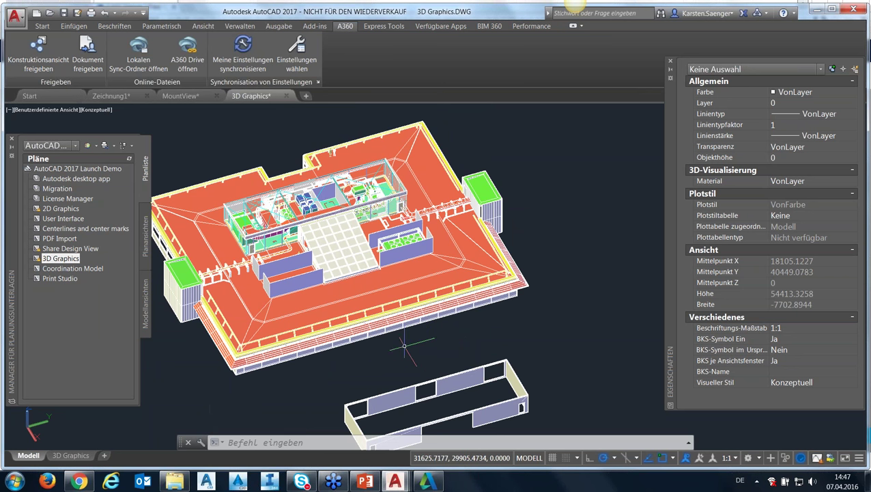
text(CURSORTYPE)
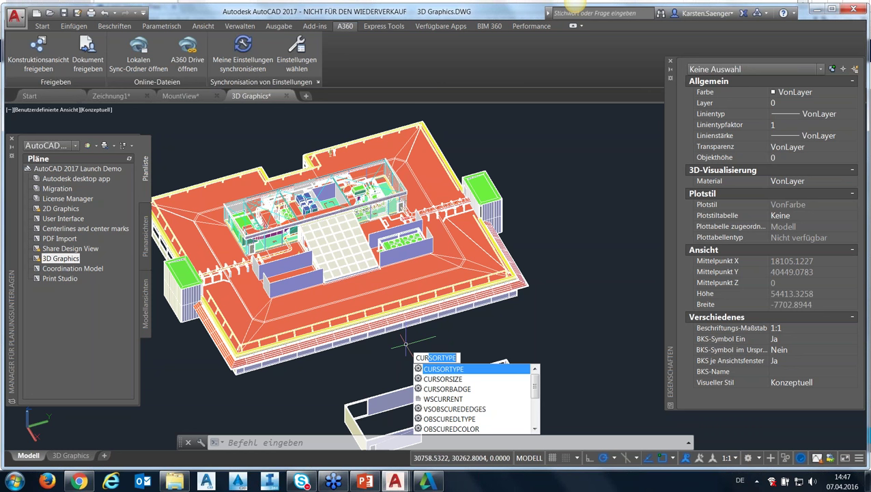
key(Return)
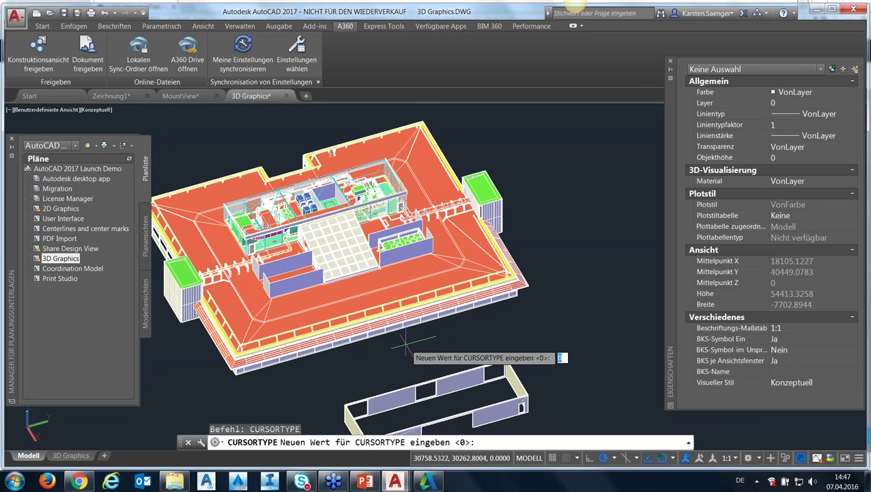
text(1)
key(Return)
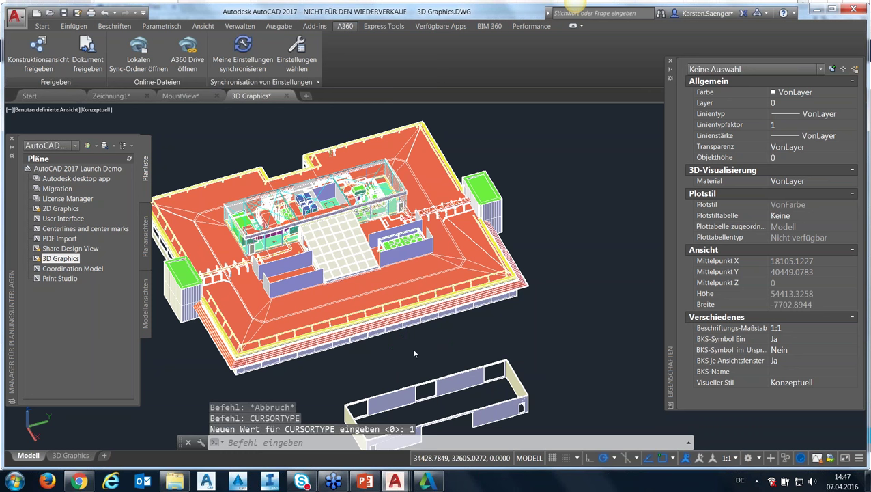
drag(386, 344, 393, 361)
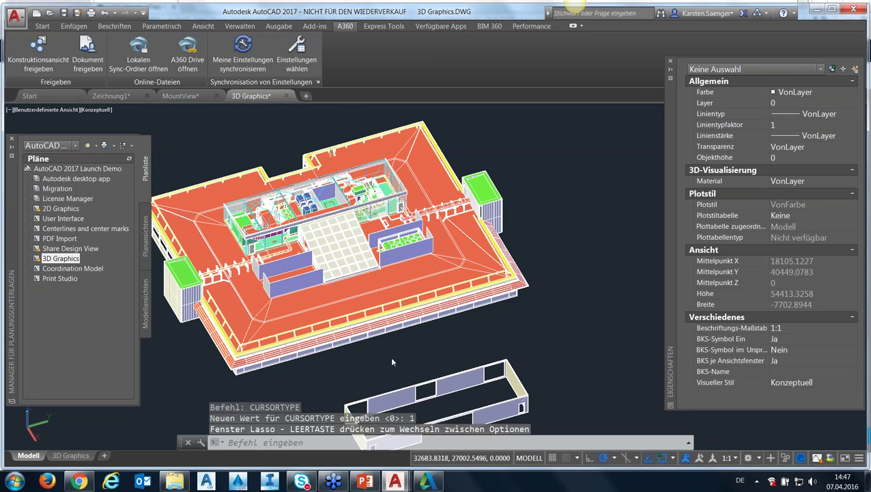
click(381, 363)
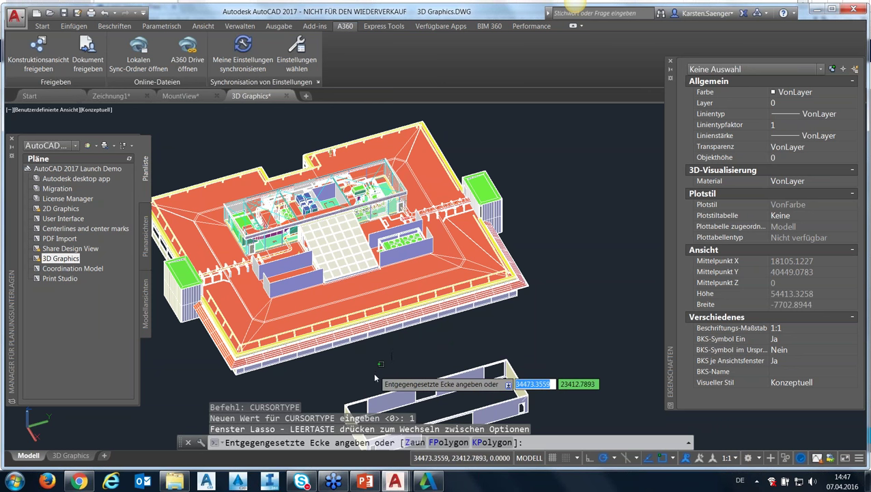
key(Escape)
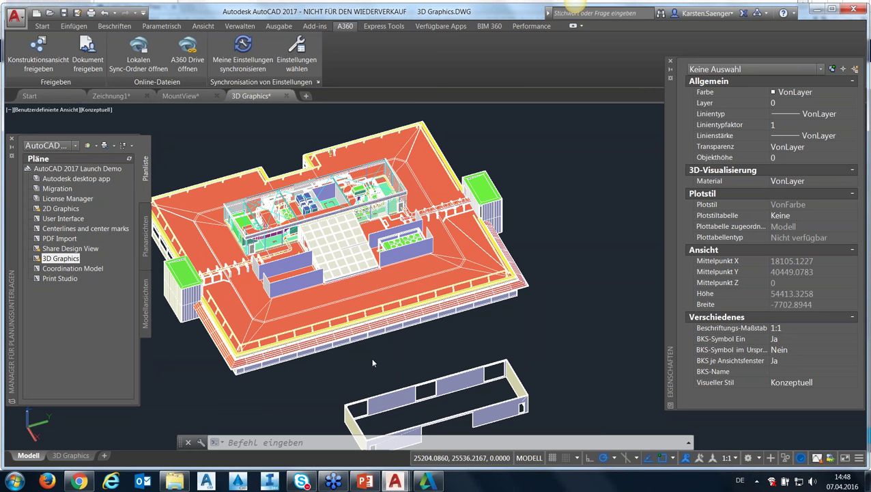
text(C)
text(UR)
key(Return)
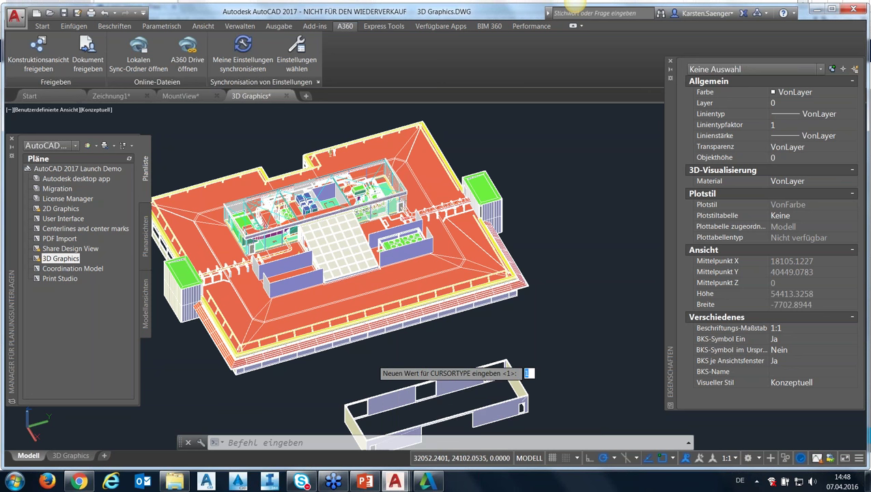
text(0)
key(Return)
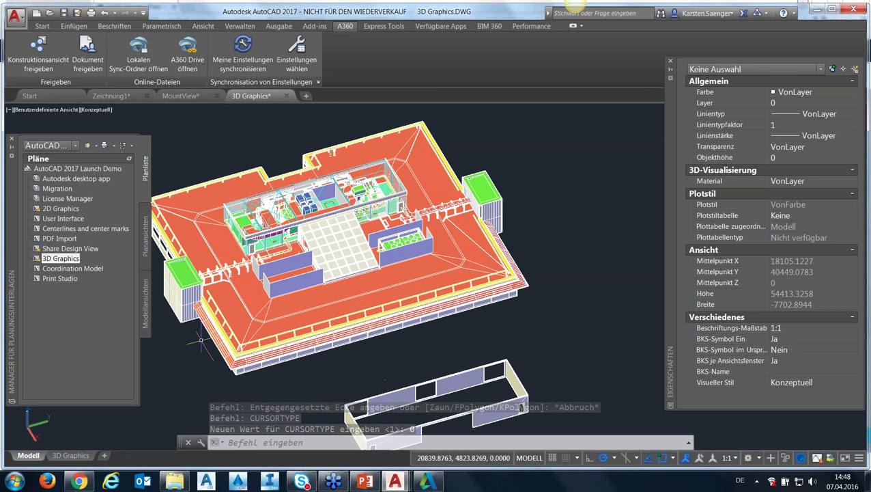
Step: Open the Coordination Model sheet and close MountView and 3D Graphics without saving
click(71, 269)
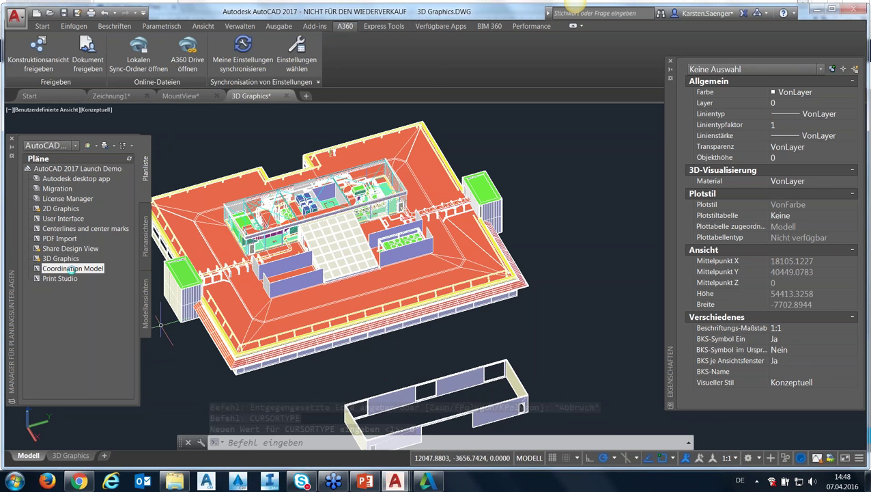
double_click(71, 269)
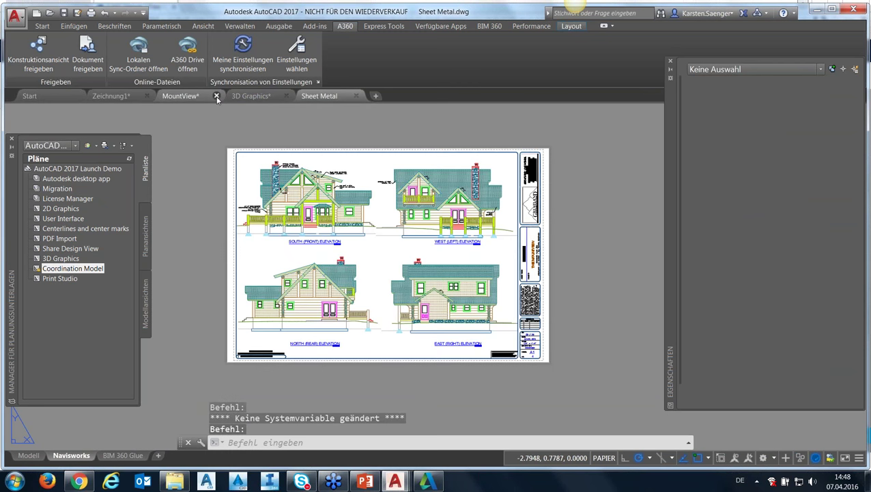
click(216, 96)
key(Escape)
click(216, 96)
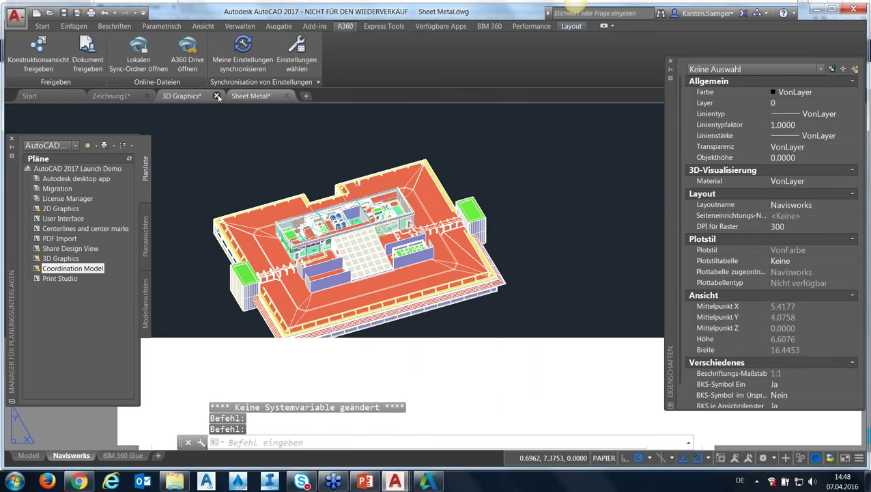
click(218, 96)
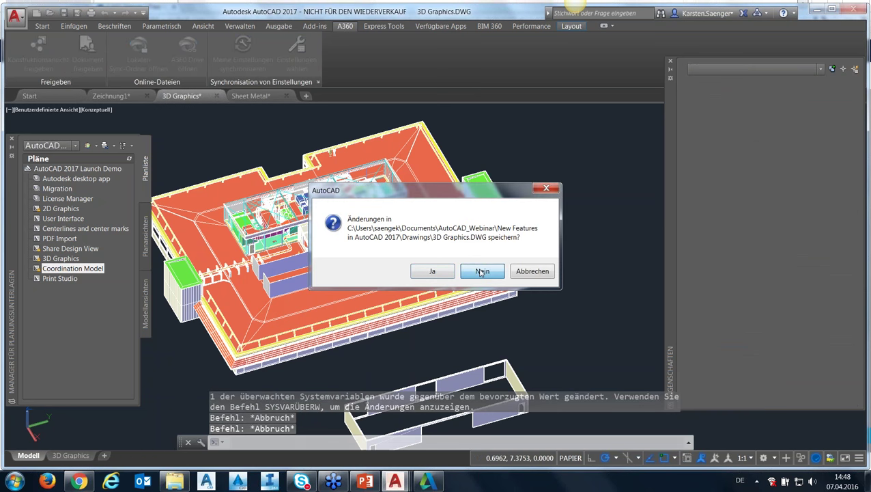
click(481, 271)
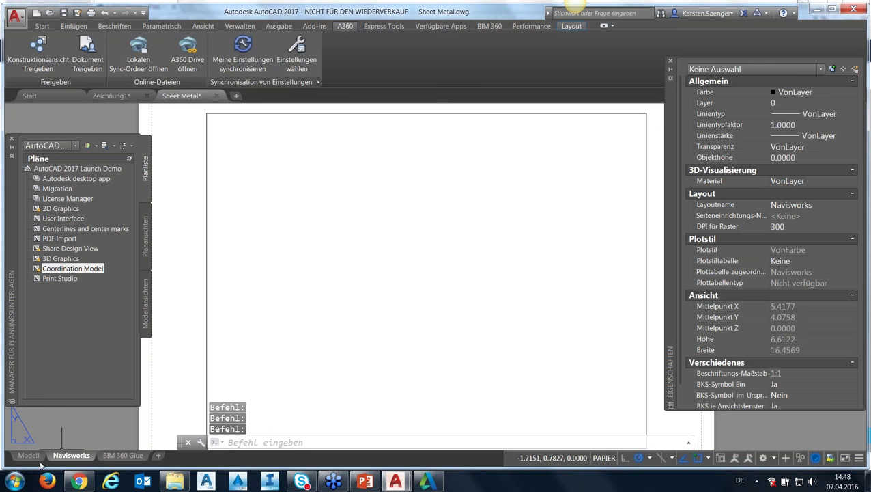
Step: Switch Sheet Metal to model space and launch the attach command from the Einfügen tab
click(28, 455)
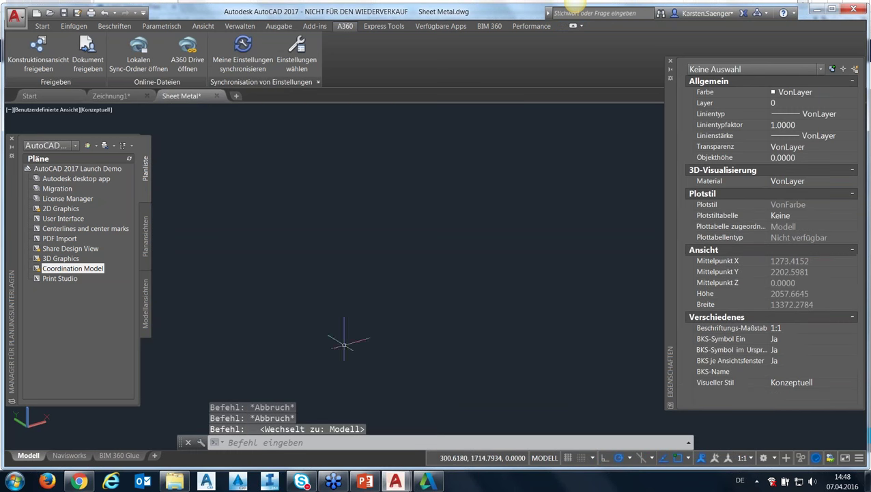
scroll(330, 312, down, 2)
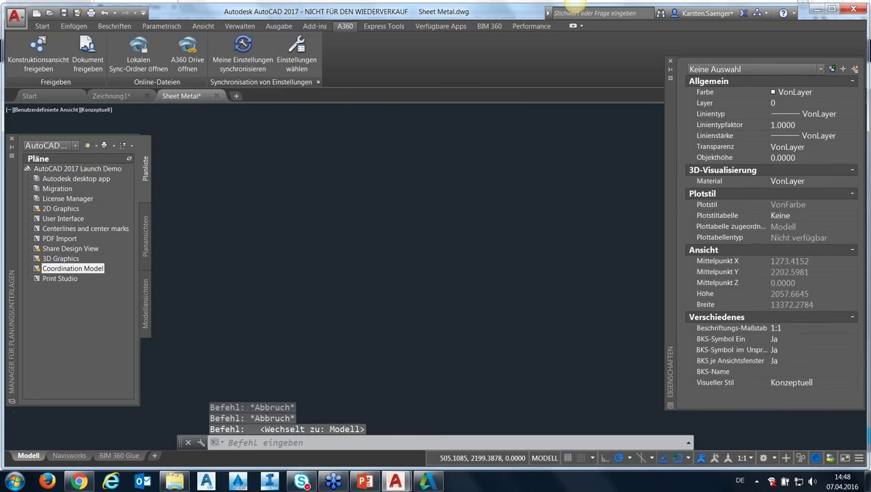
scroll(328, 308, down, 2)
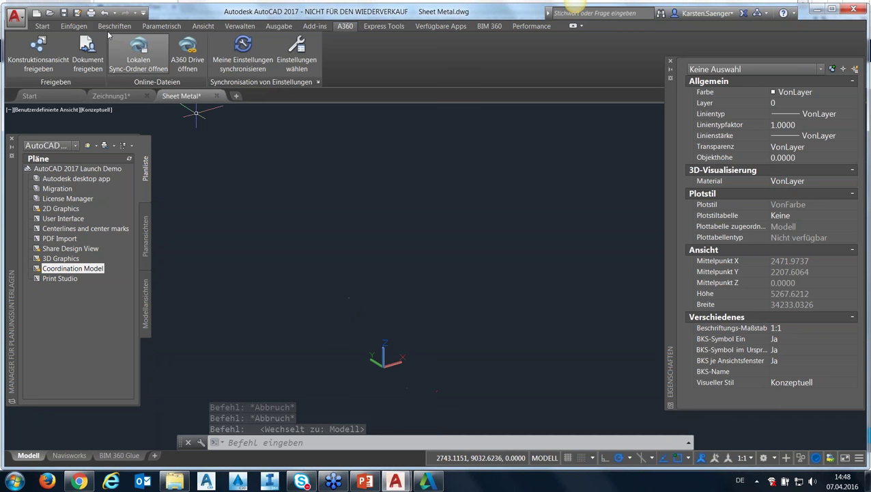
click(72, 26)
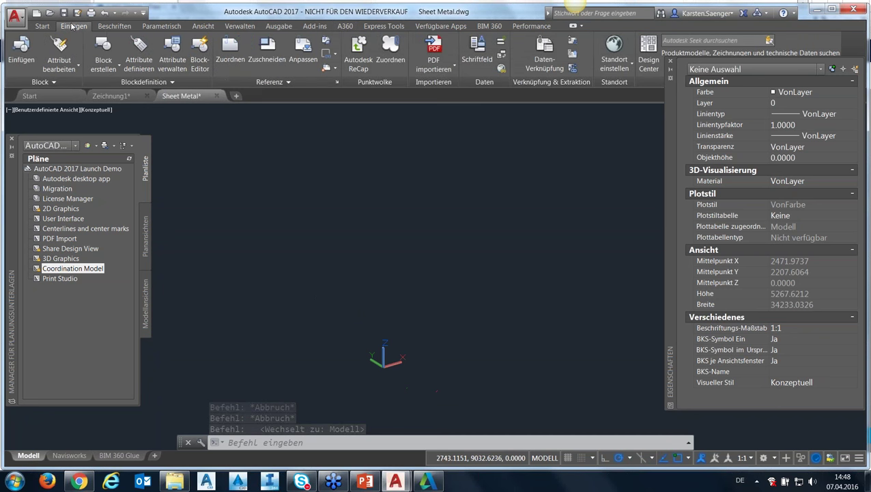
click(231, 63)
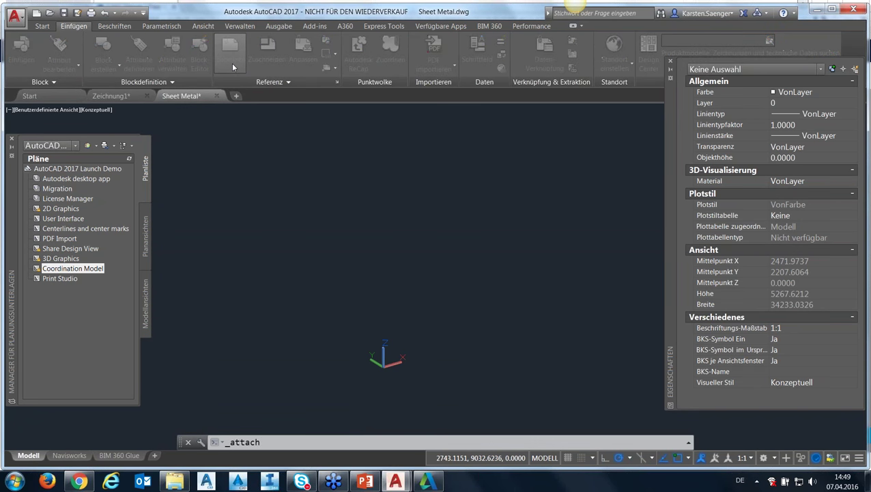
Step: Attach Steuart Tower Arch.nwd with the insertion point not specified on screen, placing it at 0,0,0
click(369, 316)
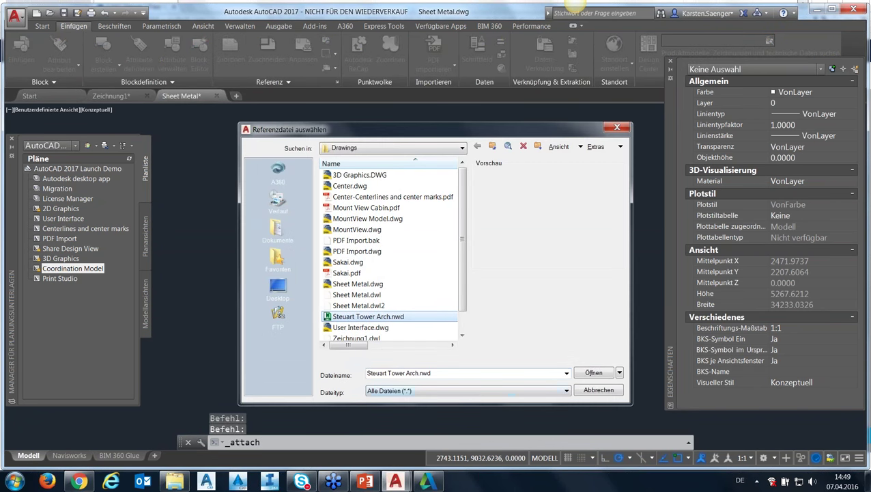
click(594, 374)
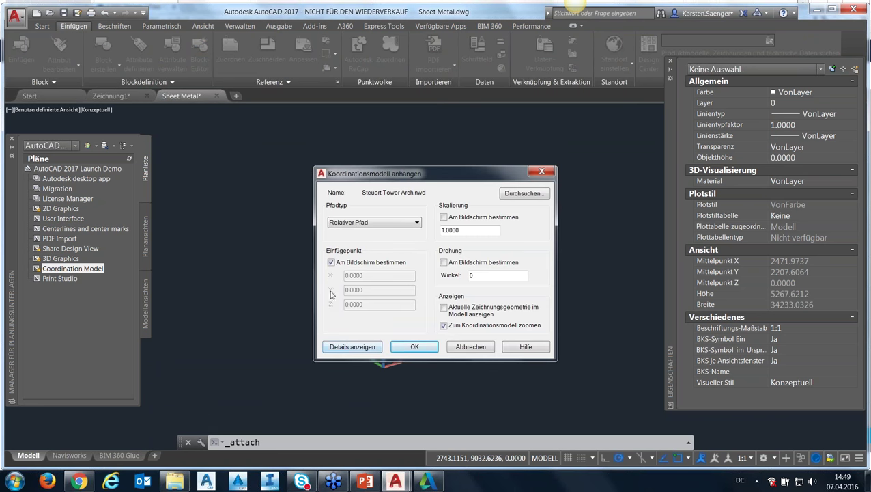
drag(362, 173, 268, 131)
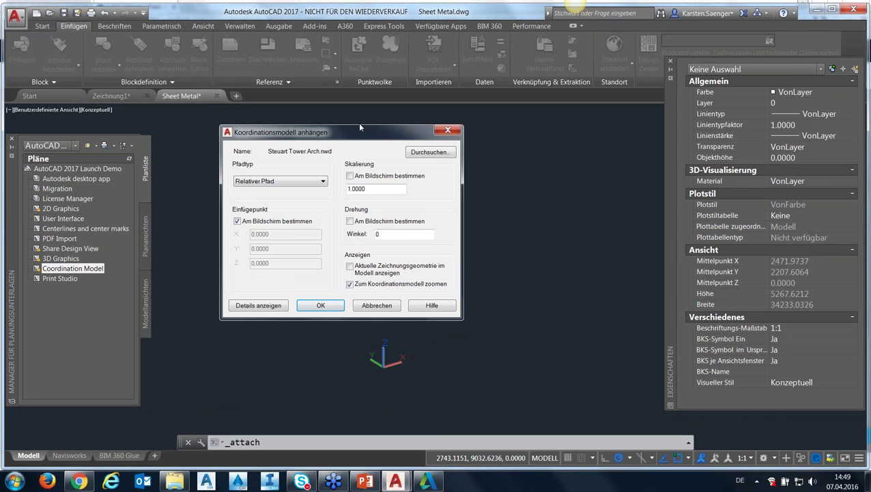
drag(360, 132, 358, 123)
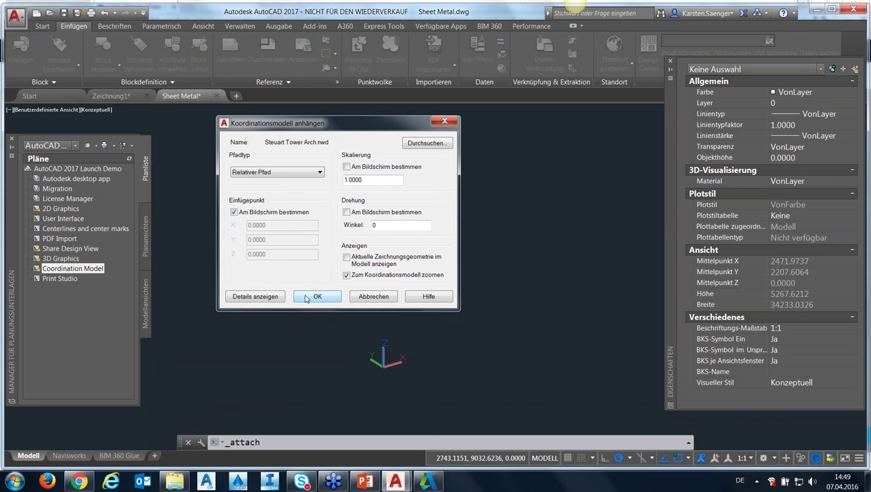
click(234, 212)
click(314, 298)
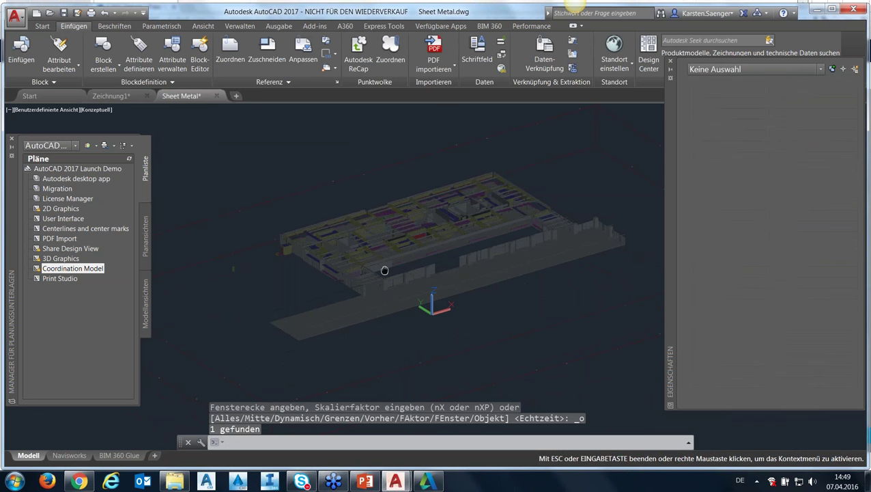
Step: Zoom and pan in close on the coordination model's structure, then enter _BOX
scroll(384, 271, up, 2)
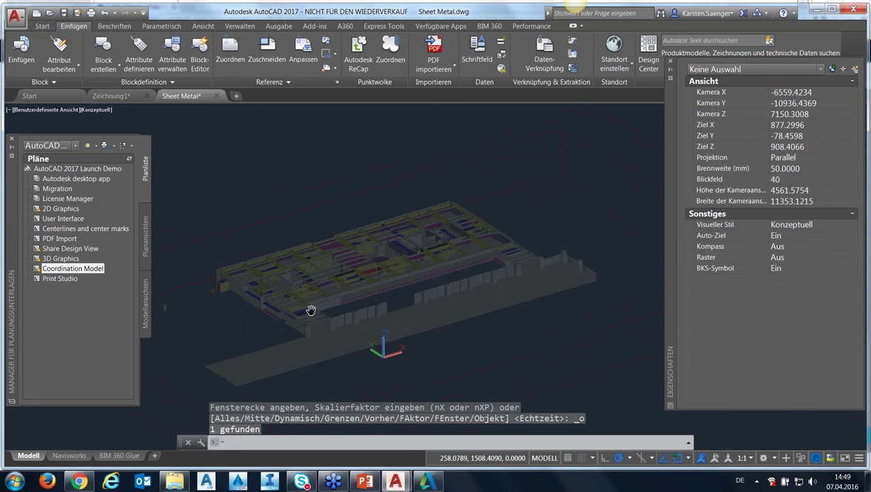
scroll(313, 305, up, 2)
key(Escape)
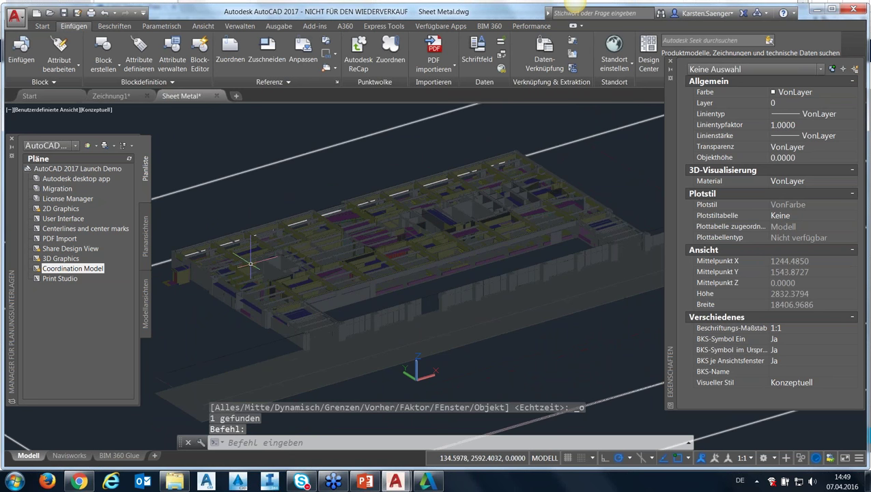
mouse_move(251, 263)
middle_down()
mouse_move(243, 267)
mouse_move(285, 297)
middle_up()
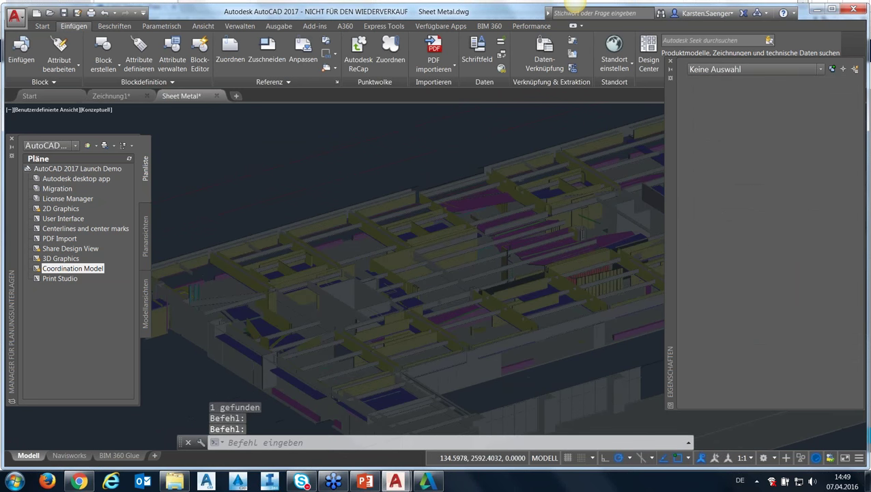
scroll(404, 316, up, 3)
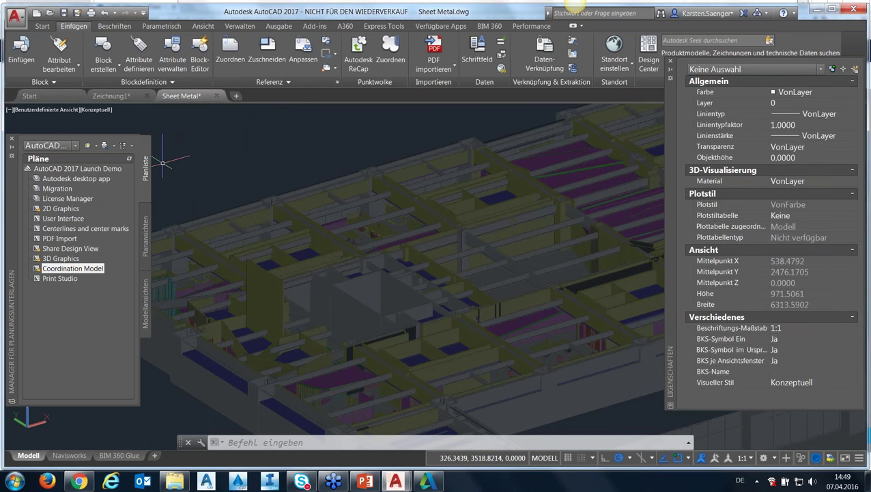
text(_BO)
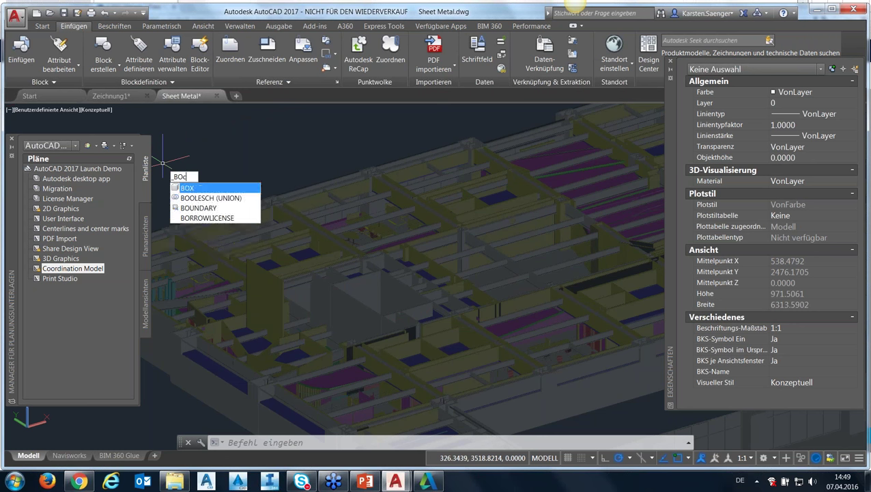
text(x)
Step: Draw a solid box among the model's beams from two base corners and a picked height
key(Return)
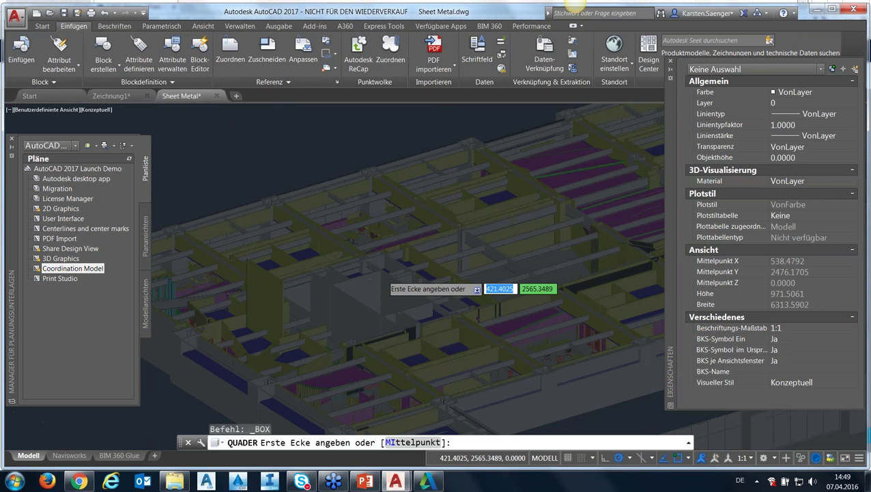
scroll(383, 281, up, 1)
scroll(382, 282, up, 1)
scroll(383, 273, up, 2)
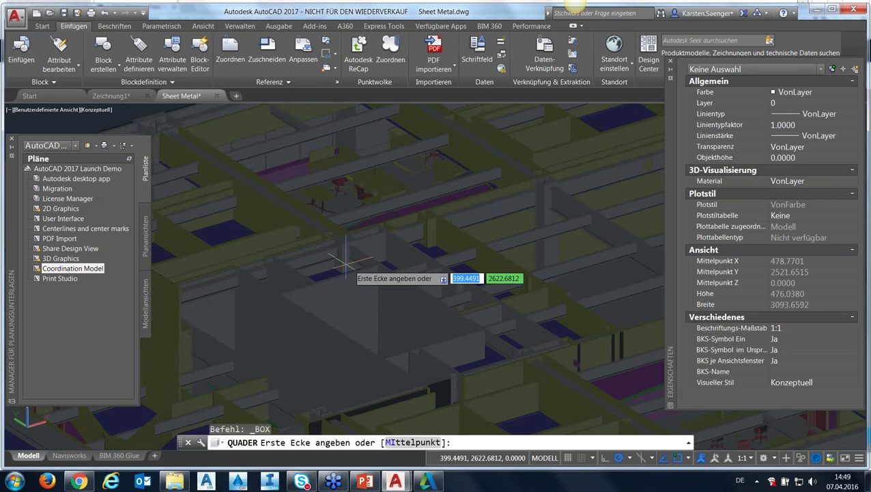
click(380, 265)
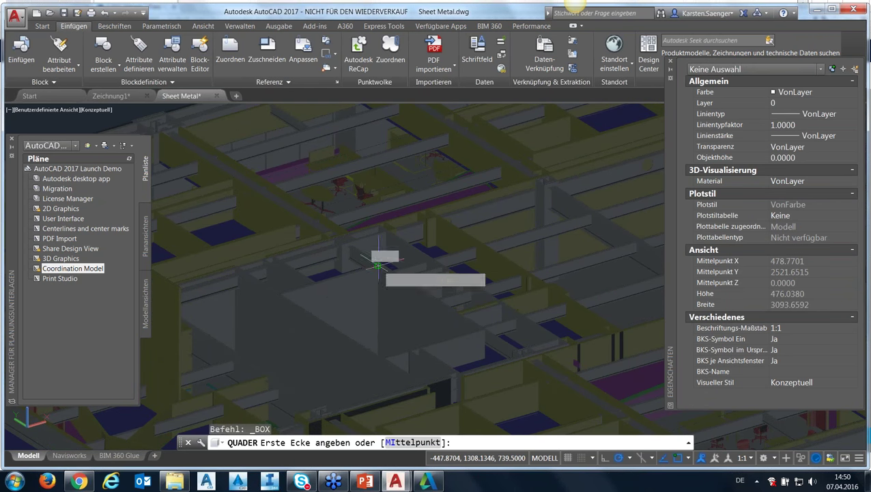
click(379, 358)
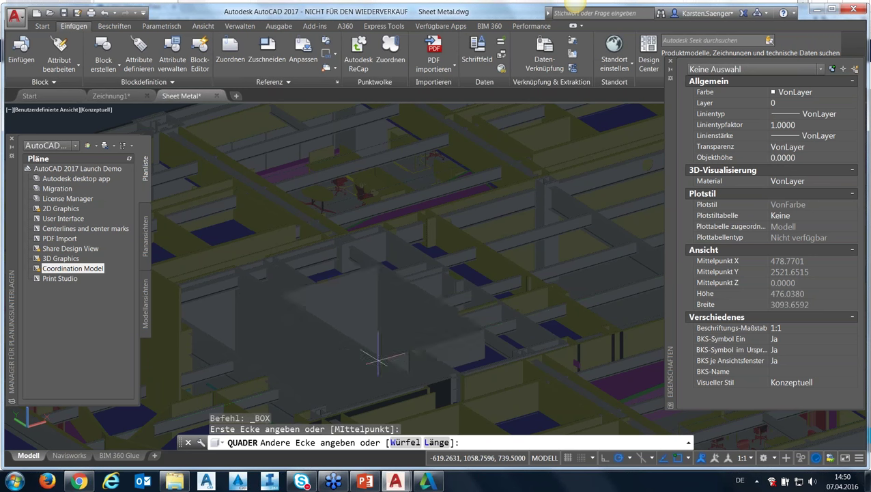
click(388, 314)
Step: Deselect the box, orbit the view, and open the Print Studio sheet from the sheet set
key(Escape)
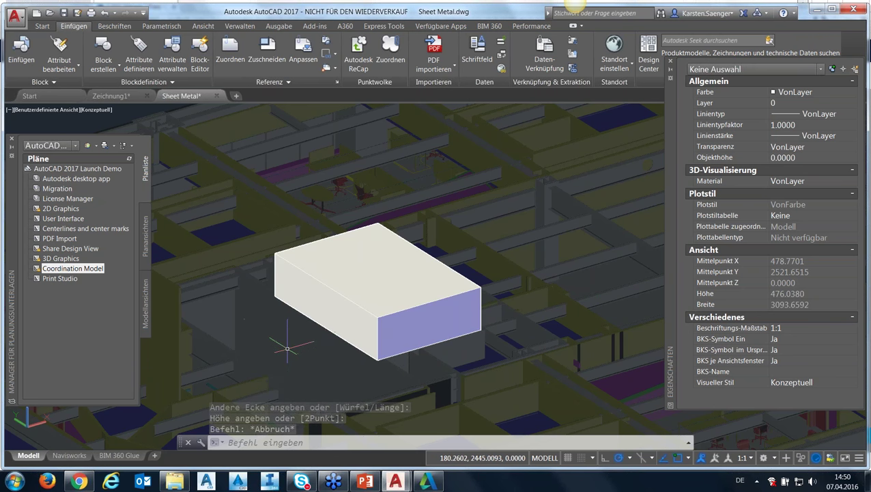
mouse_move(298, 355)
shift+middle_down()
mouse_move(415, 384)
mouse_move(480, 330)
mouse_move(289, 364)
mouse_move(283, 372)
shift+middle_up()
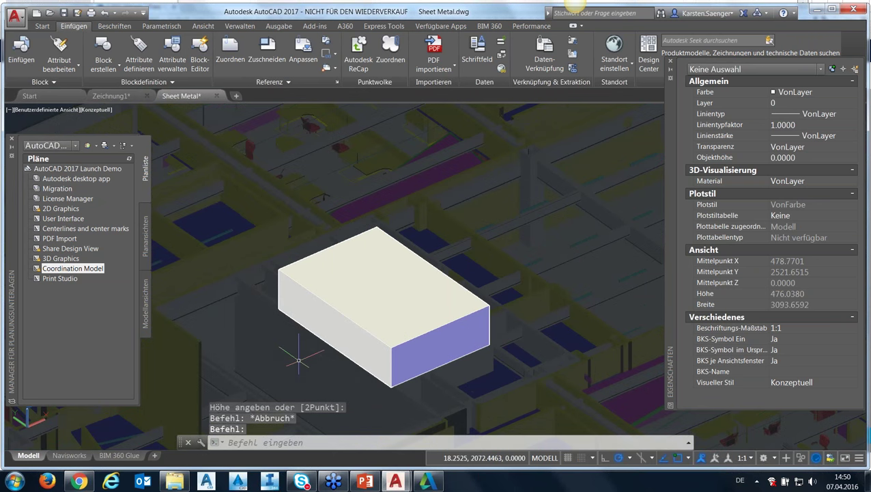
click(58, 278)
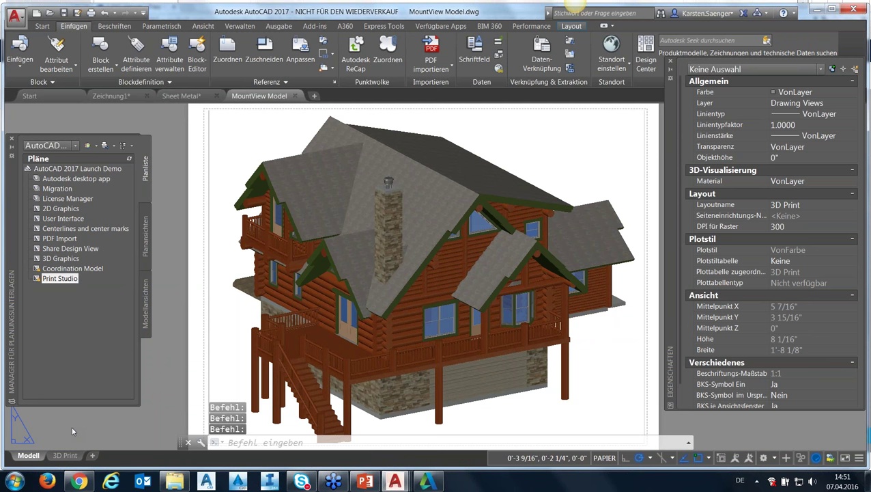
Step: Switch the MountView Model cabin drawing to model space, then return to the Sheet Metal drawing
click(29, 456)
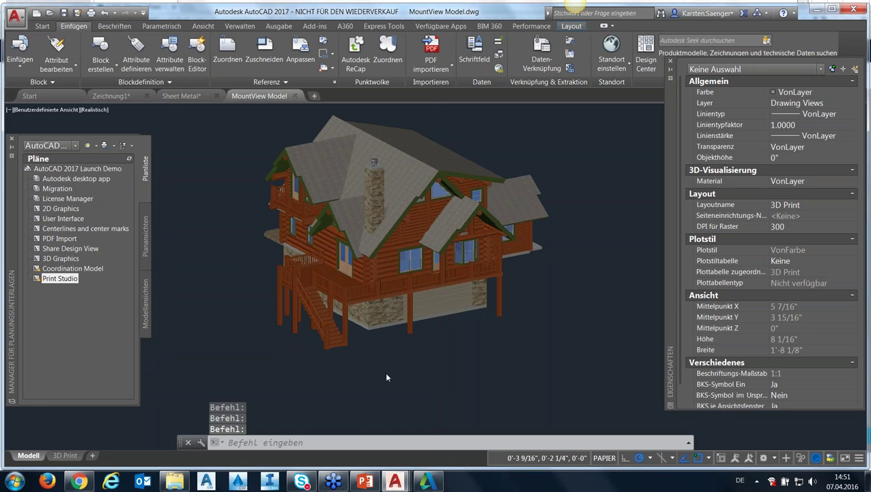
key(Escape)
key(Escape)
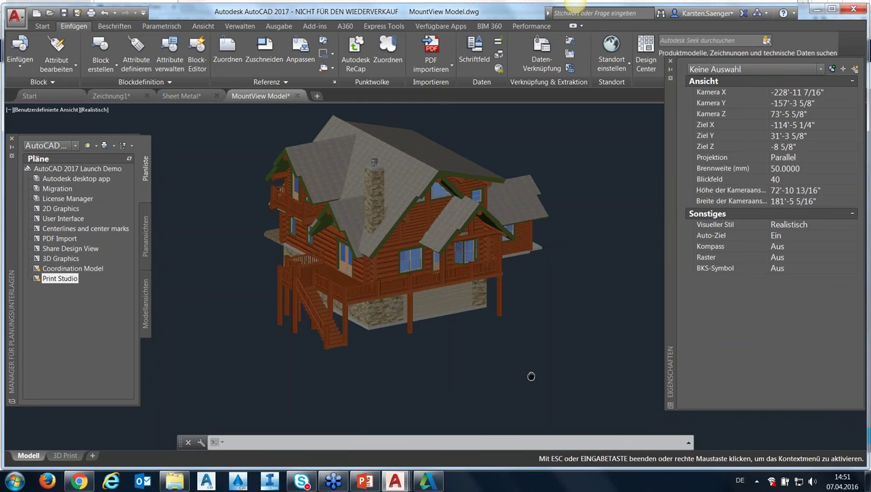
drag(532, 375, 531, 375)
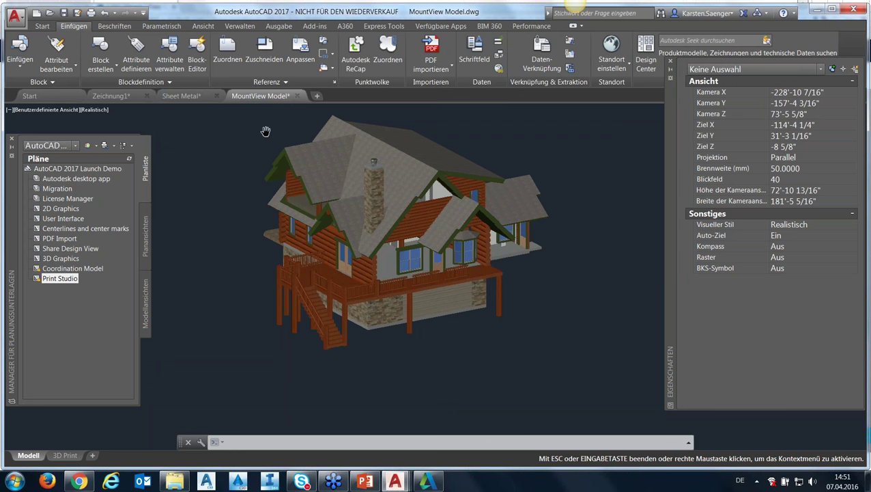
click(184, 96)
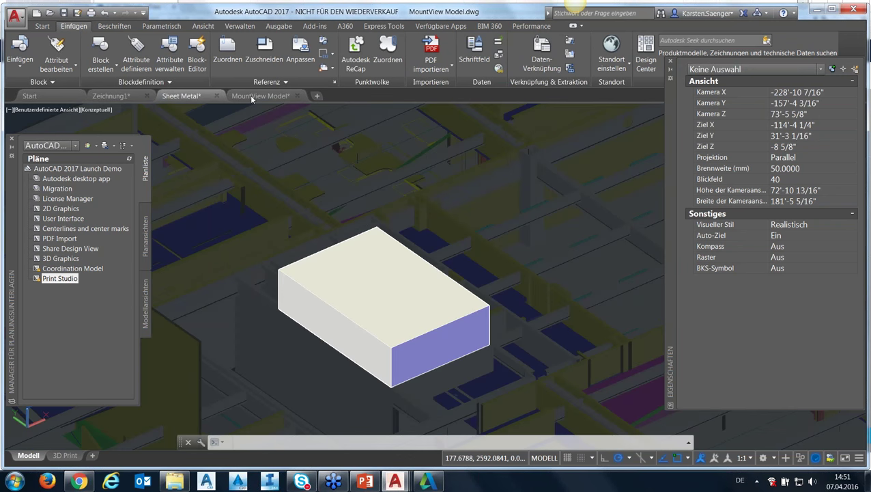
click(251, 97)
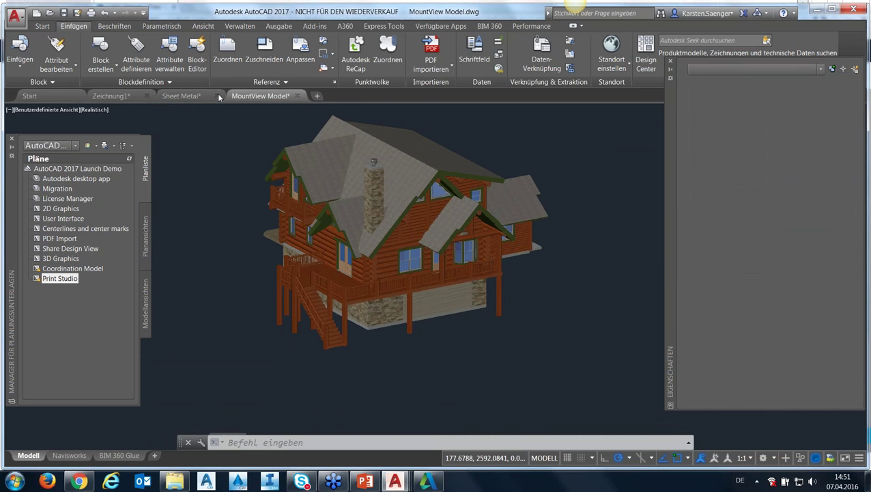
click(220, 97)
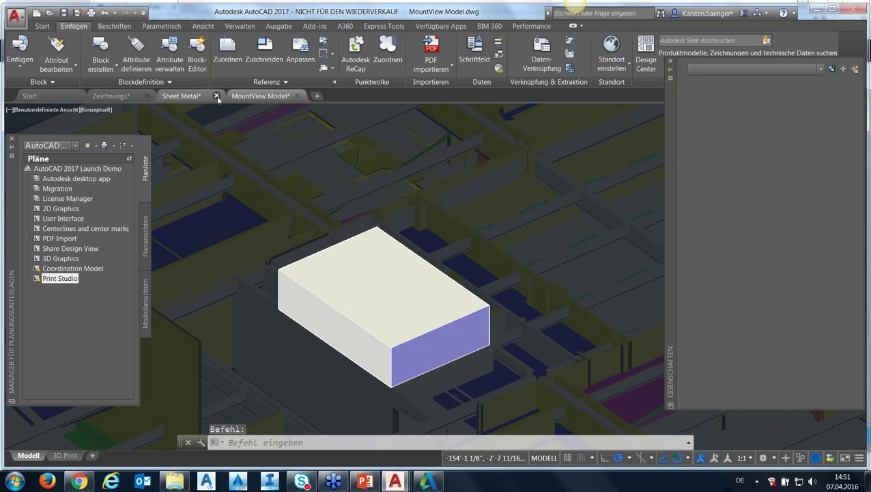
Step: Close Sheet Metal.dwg, answering No to saving its changes
click(217, 96)
key(Escape)
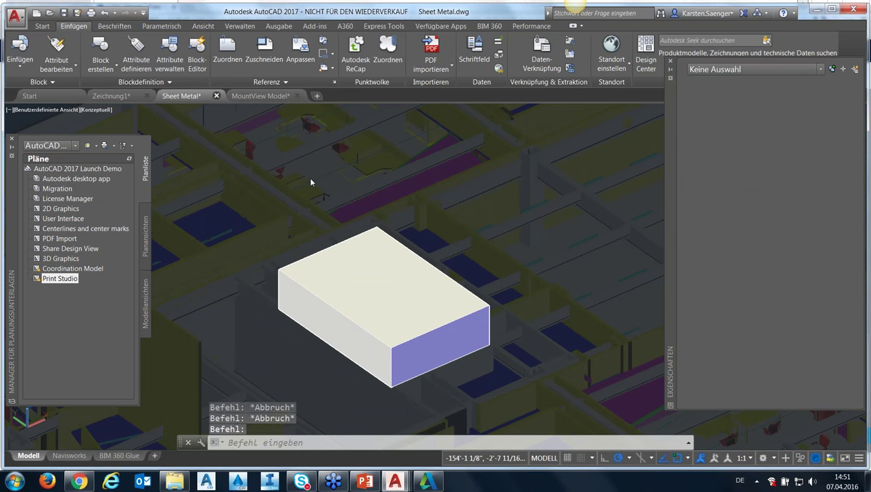
key(ctrl+F4)
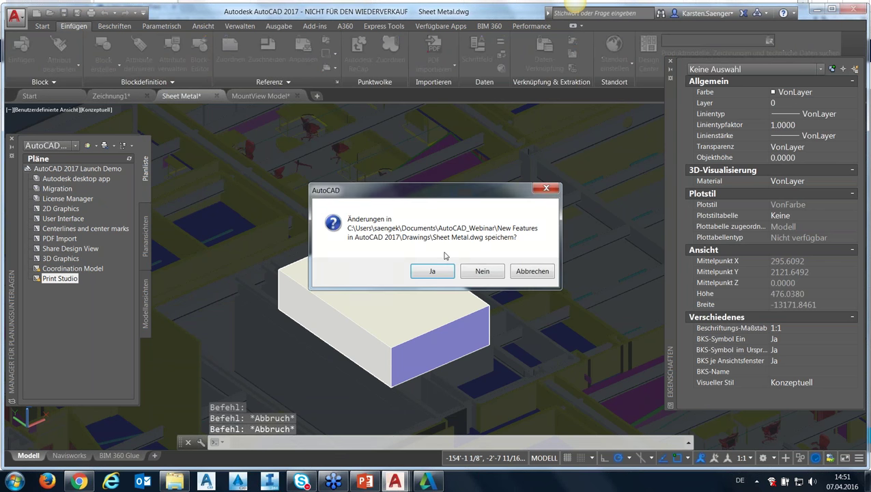
key(n)
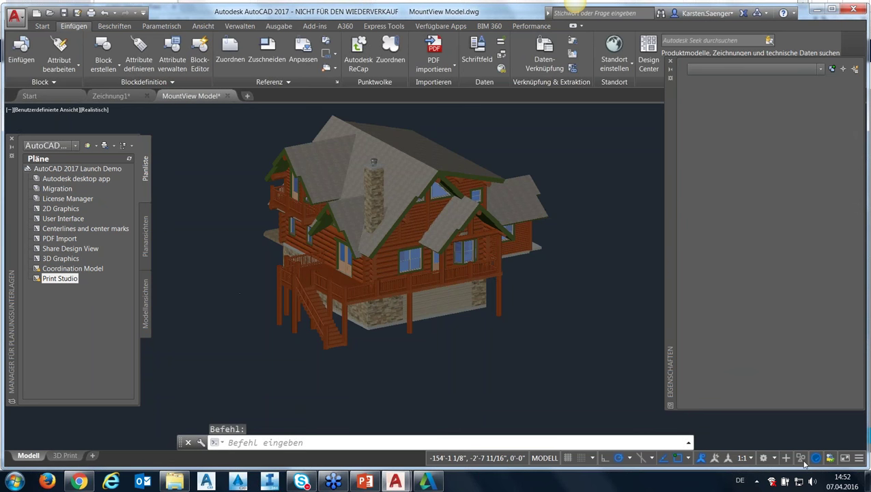
Step: Switch to the 3D-Modellierung workspace and bring up the Ausgabe ribbon tab
click(774, 458)
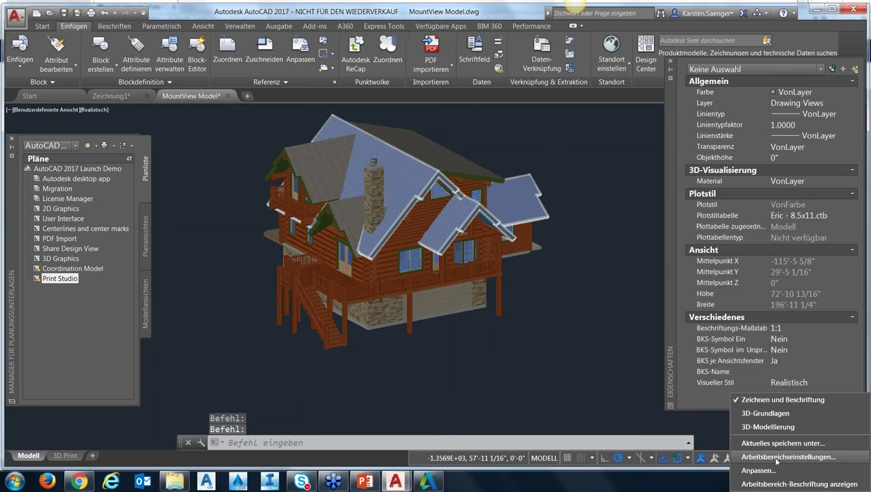
click(769, 426)
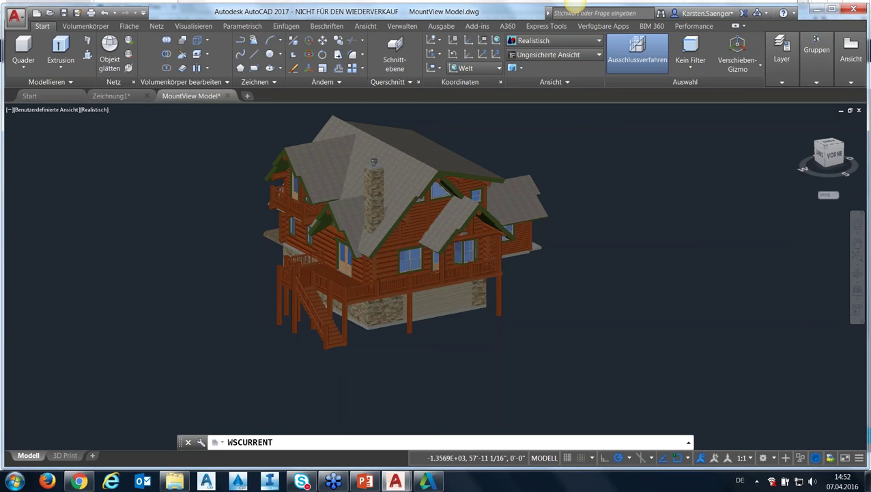
key(Escape)
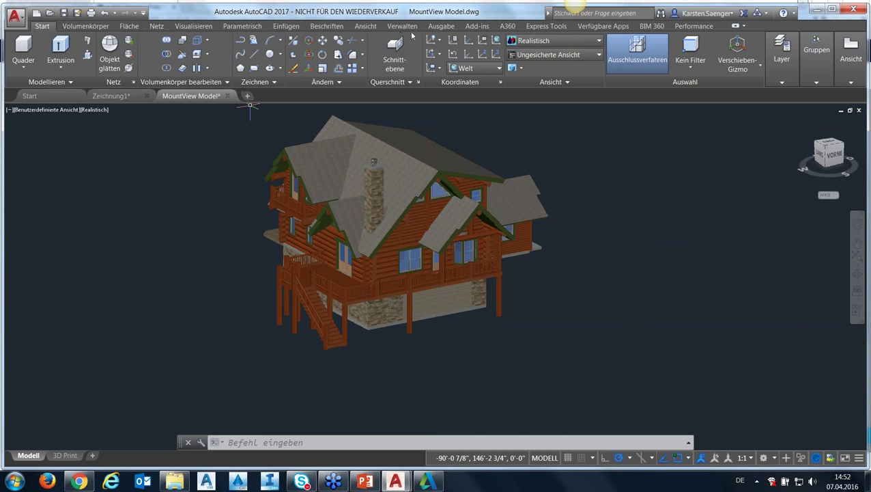
click(441, 26)
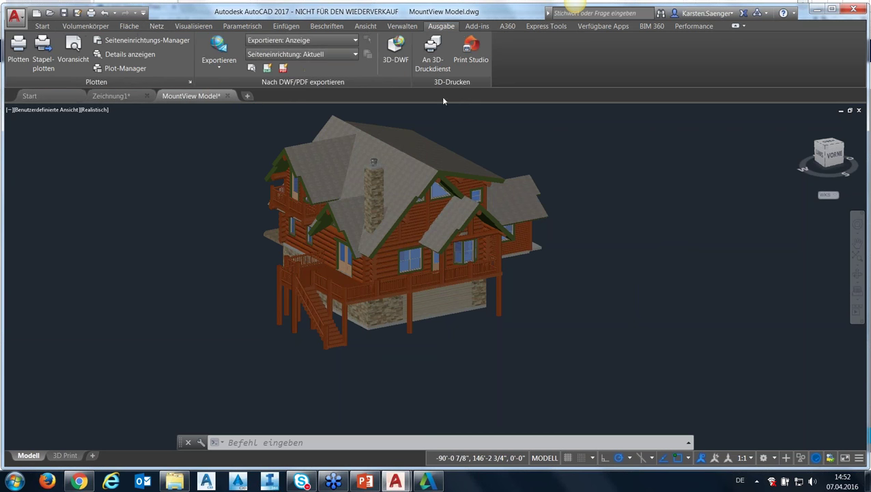
Step: Start 3D printing and window-select the whole cabin (198 objects) to bring up its print options
click(472, 46)
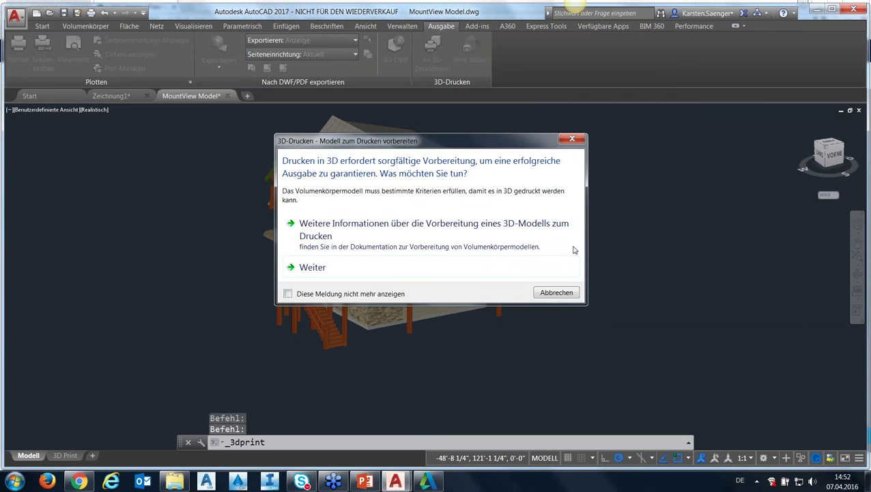
click(402, 274)
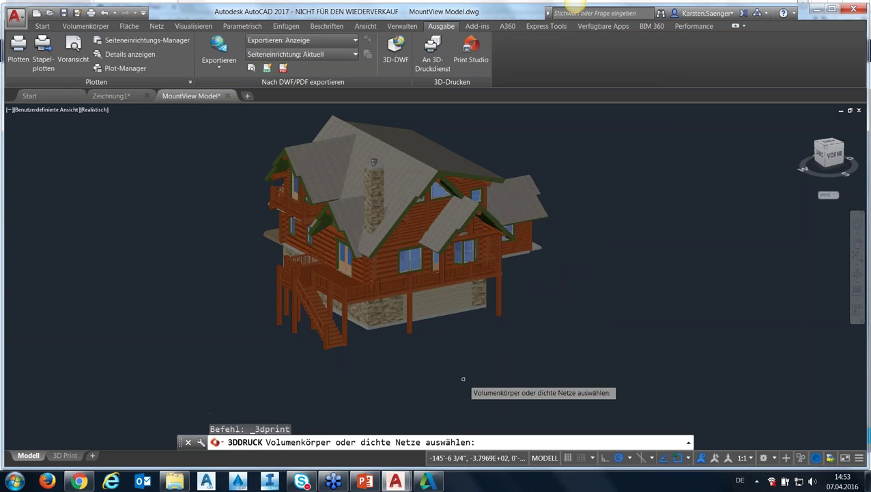
click(577, 392)
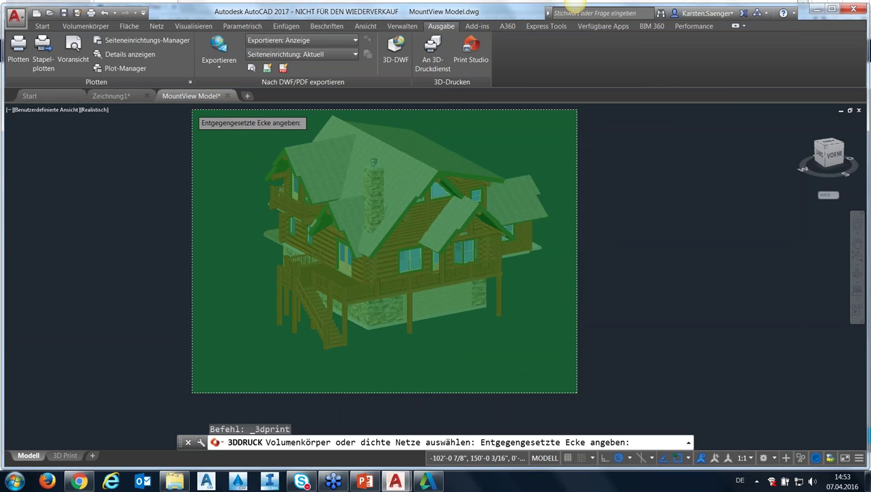
click(193, 110)
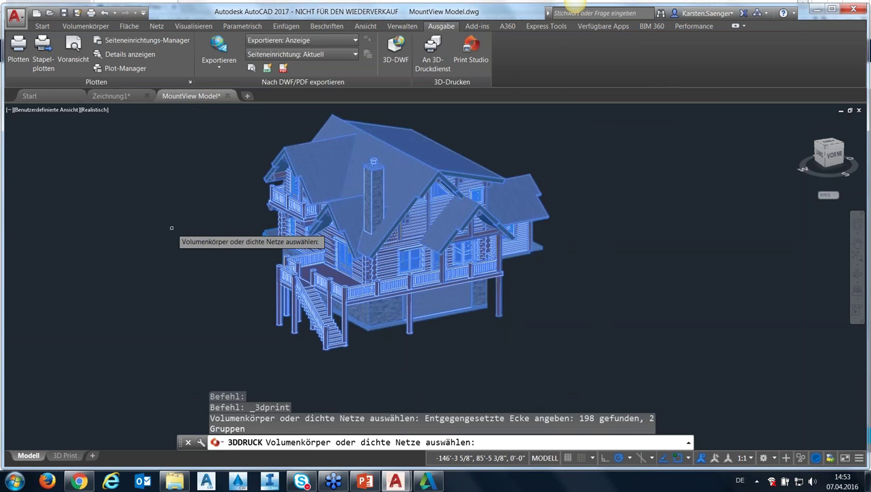
key(Return)
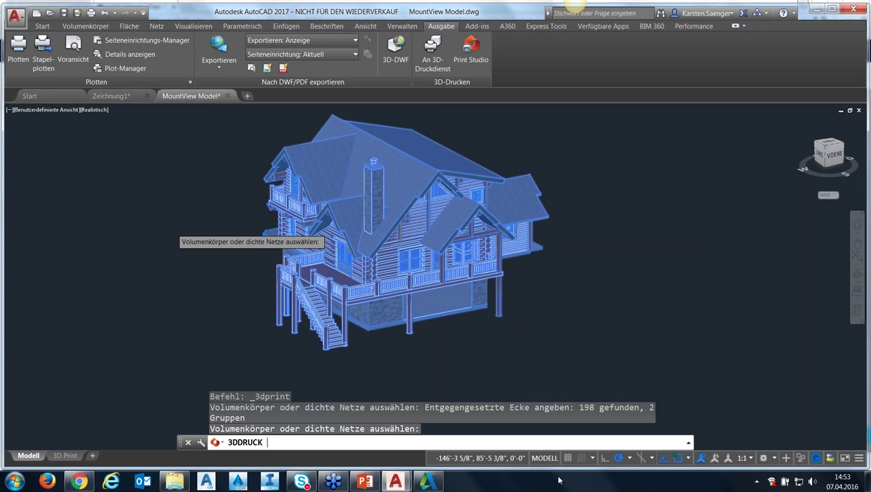
key(Return)
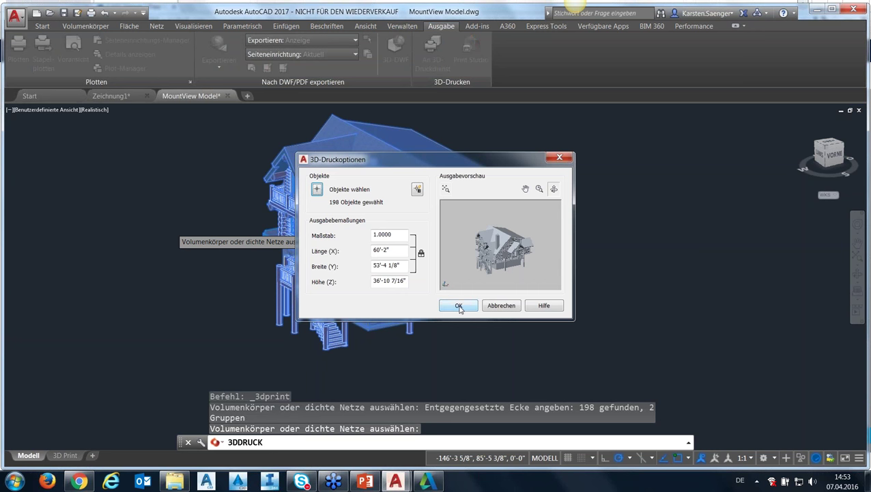
Step: Accept the 3D print options at scale 1.0000 and end the prompt so Print Studio loads the cabin
click(458, 306)
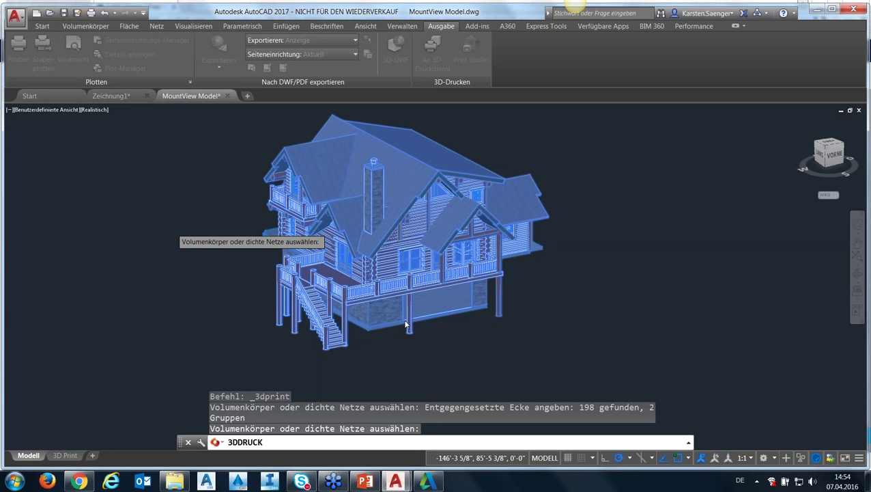
key(Return)
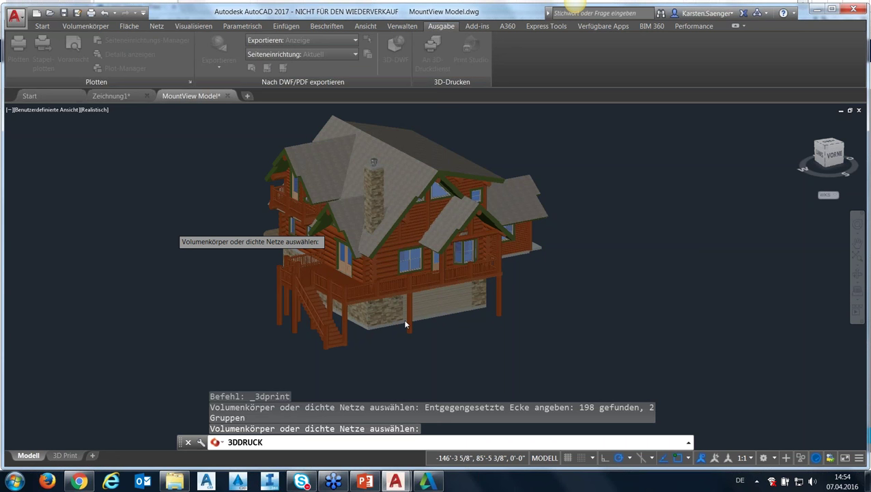
key(Return)
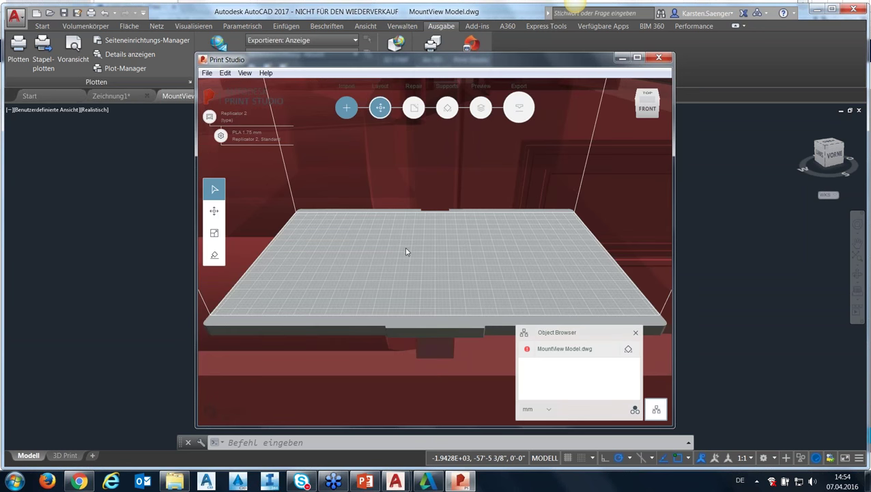
Step: Check the cabin's scale, then replace the Replicator 2 with the Autodesk - Ember printer
click(214, 233)
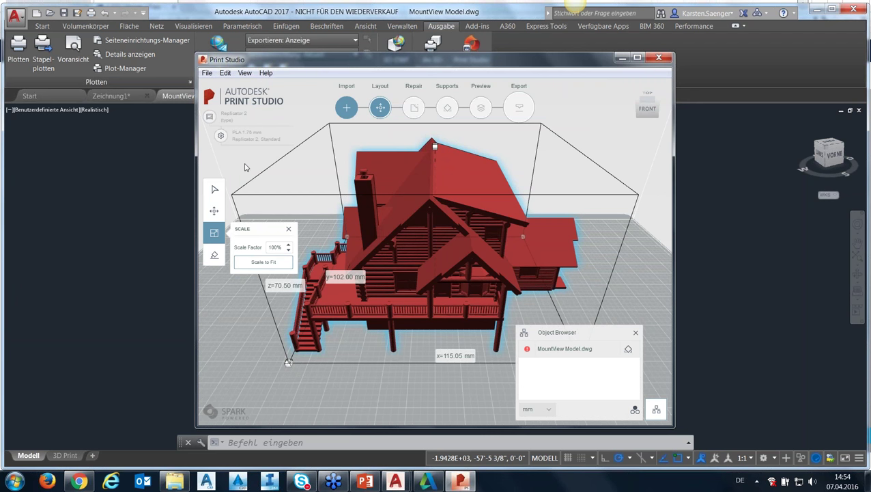
click(245, 168)
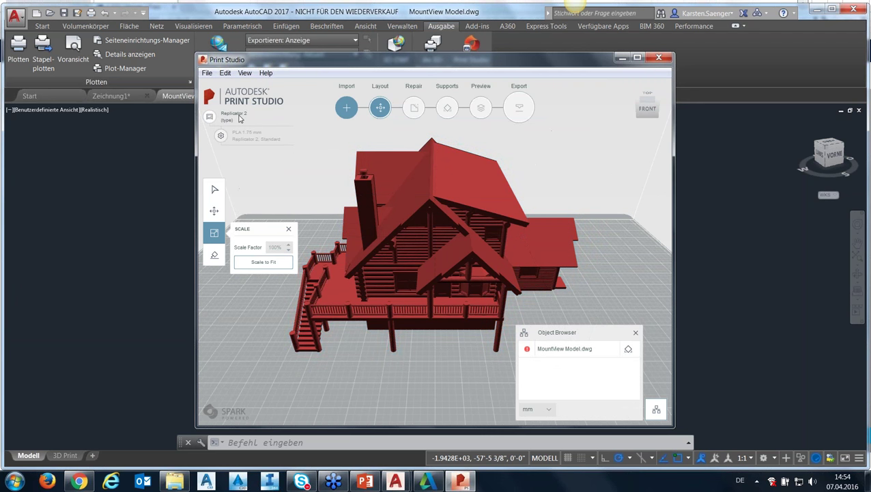
click(239, 119)
click(517, 278)
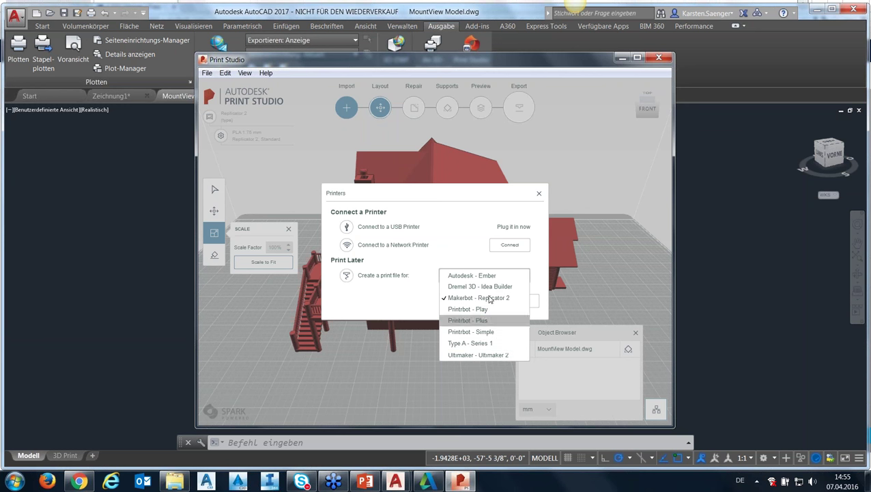
click(485, 276)
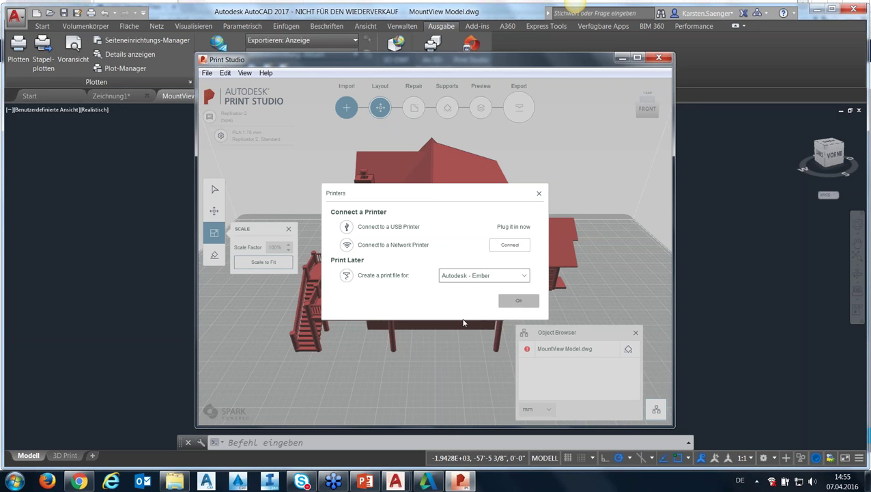
click(381, 112)
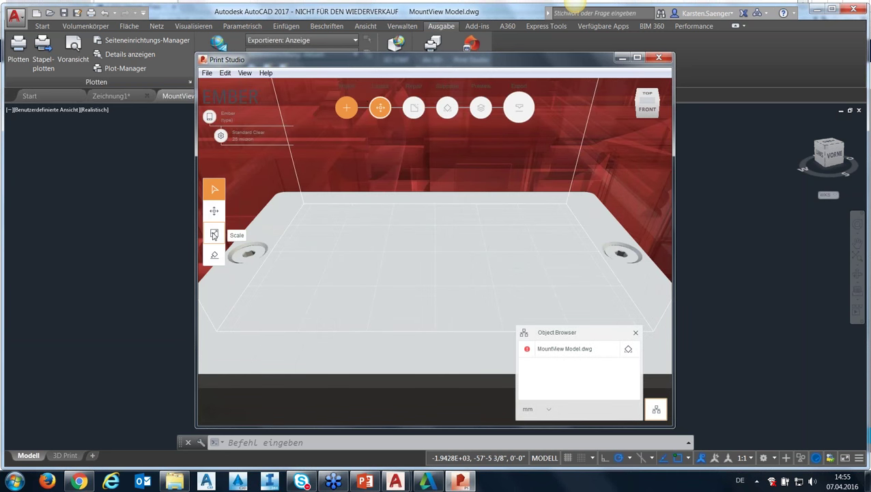
Step: View the cabin's roughly 30 × 27 × 18 mm size, then bring up AutoCAD 2017 Neue Funktionen.pptx
click(213, 235)
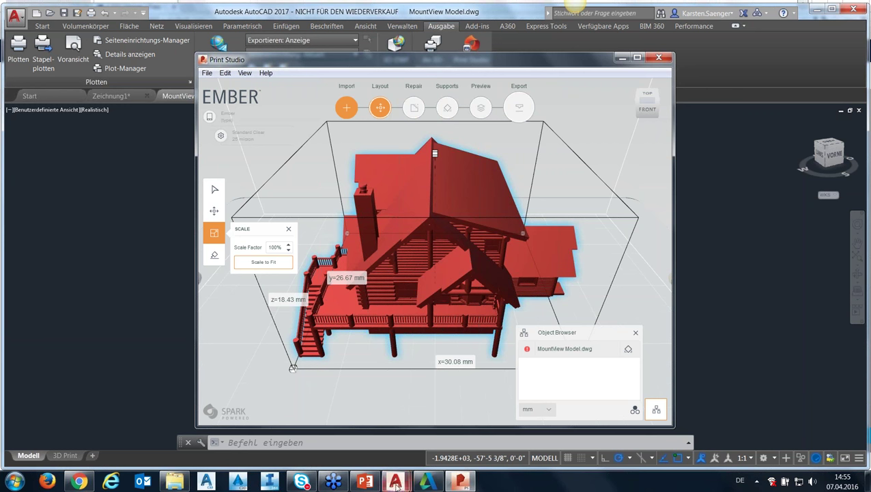
click(368, 483)
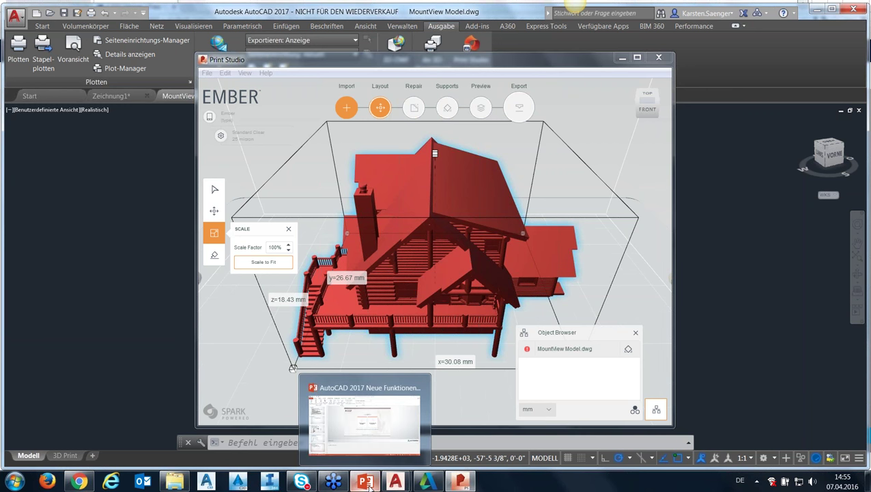
click(368, 483)
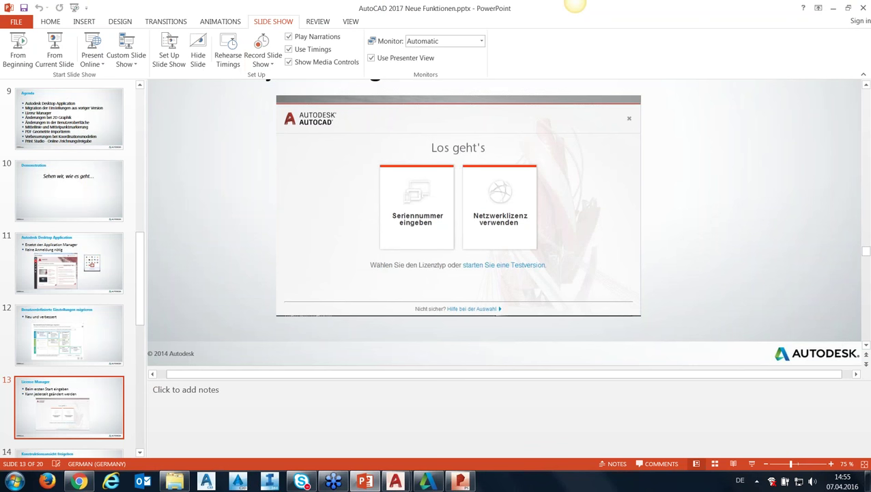
Step: Scroll the slide thumbnail pane of the AutoCAD 2017 Neue Funktionen presentation
drag(140, 309, 138, 334)
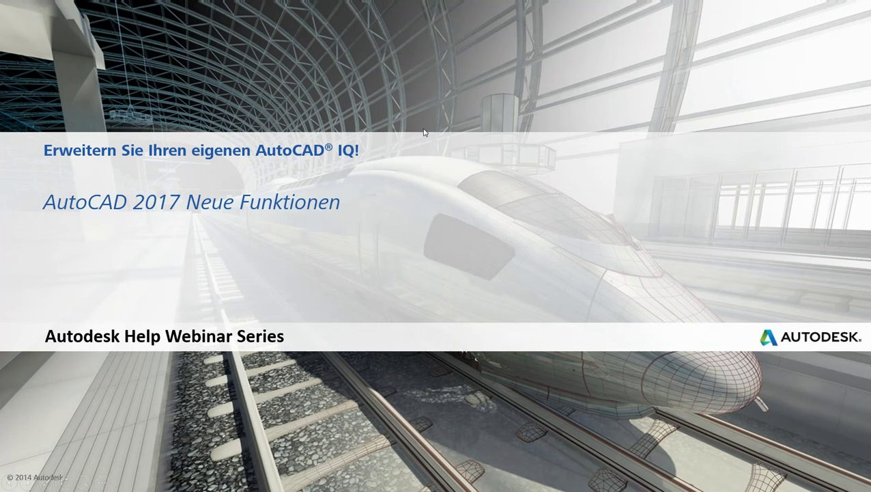
Step: Advance six slides, past License Manager and Konstruktionsansicht freigeben, then return to the running slide show
key(Right)
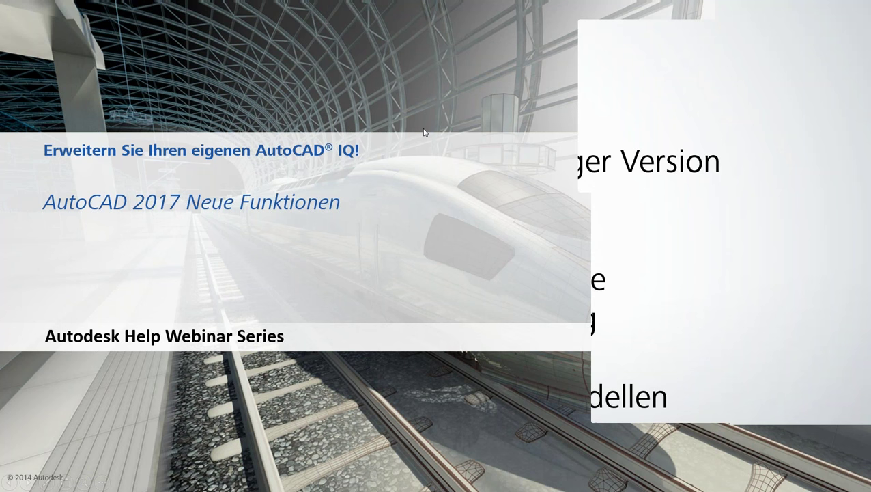
key(Right)
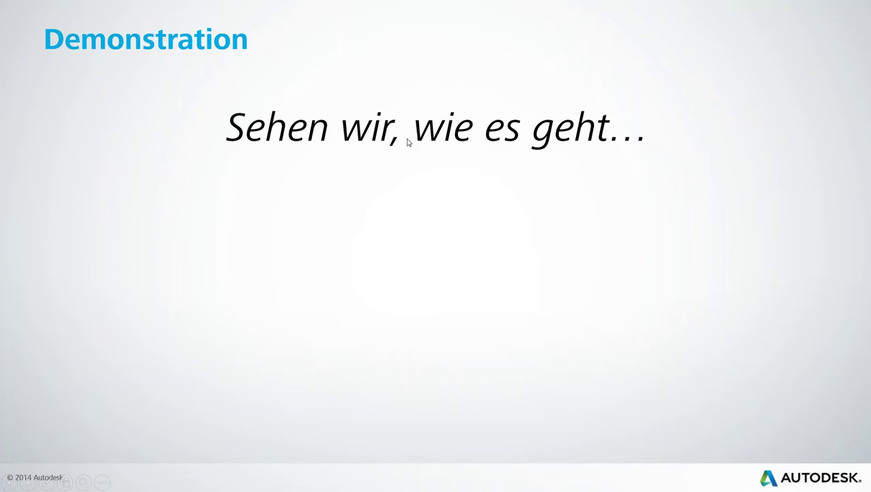
key(Right)
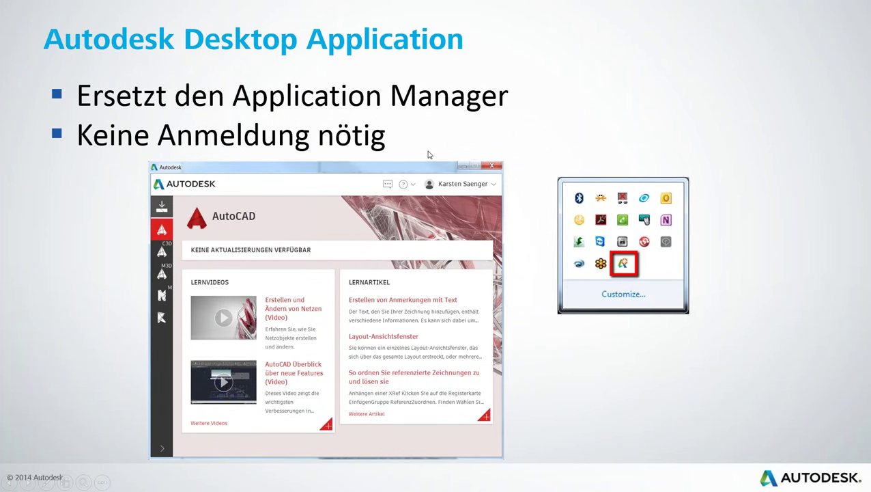
key(Right)
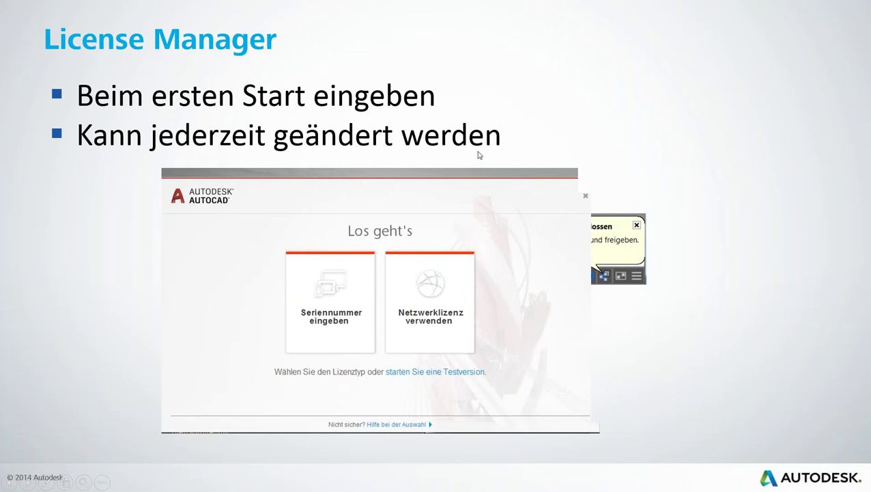
key(Right)
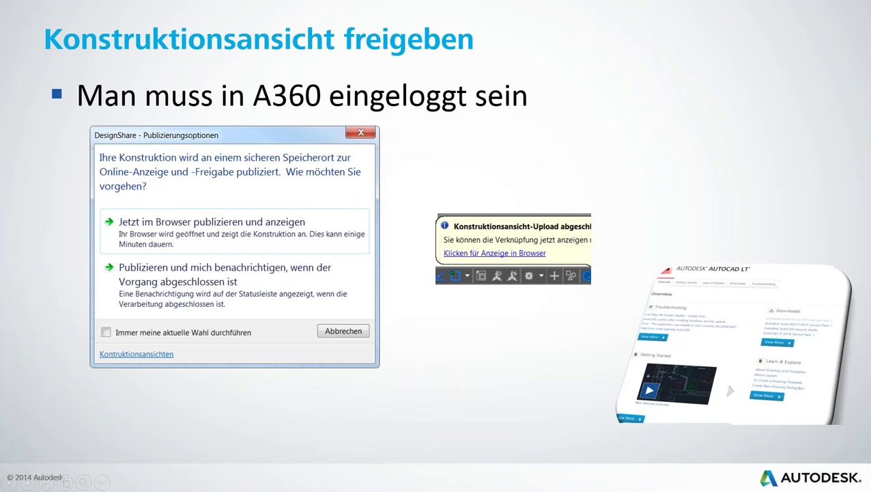
key(Right)
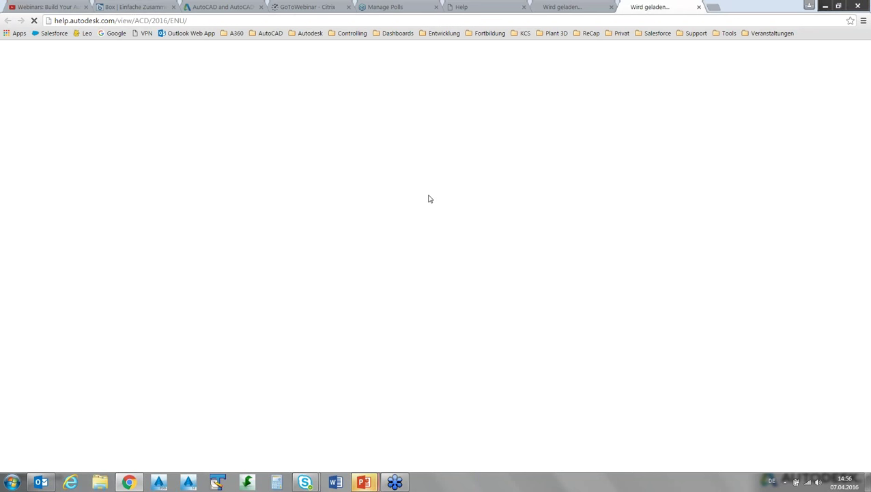
click(365, 481)
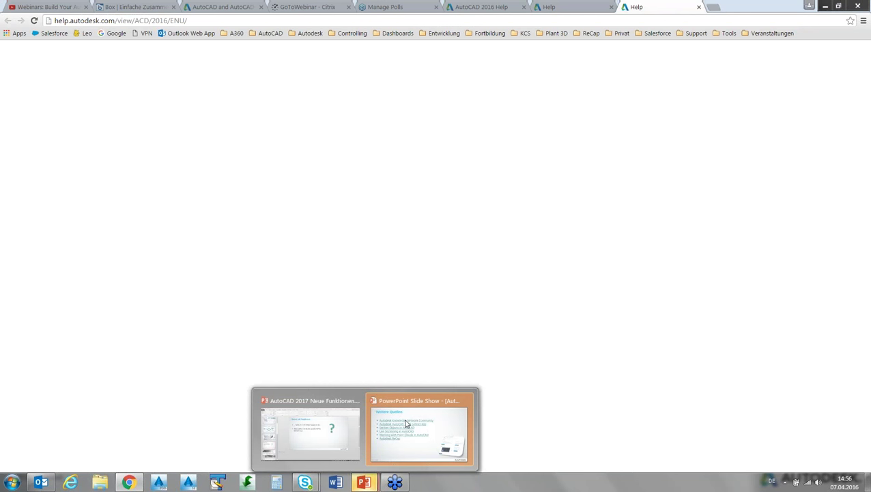
click(407, 423)
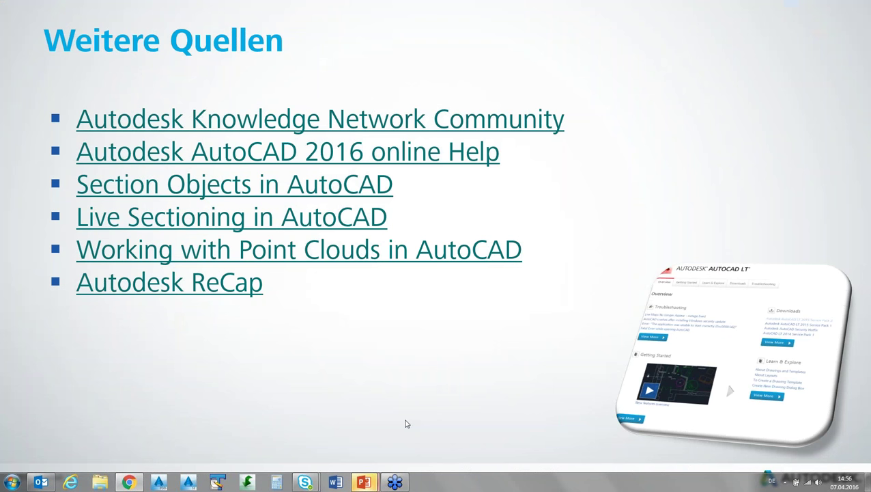
Step: Reveal the question-mark animation, then advance past the Knowledge Network slide to the thank-you slide
click(392, 314)
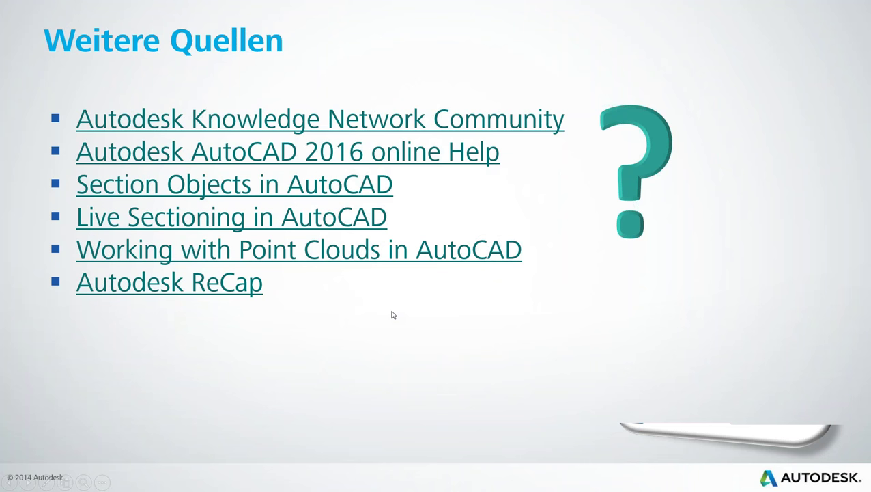
click(393, 314)
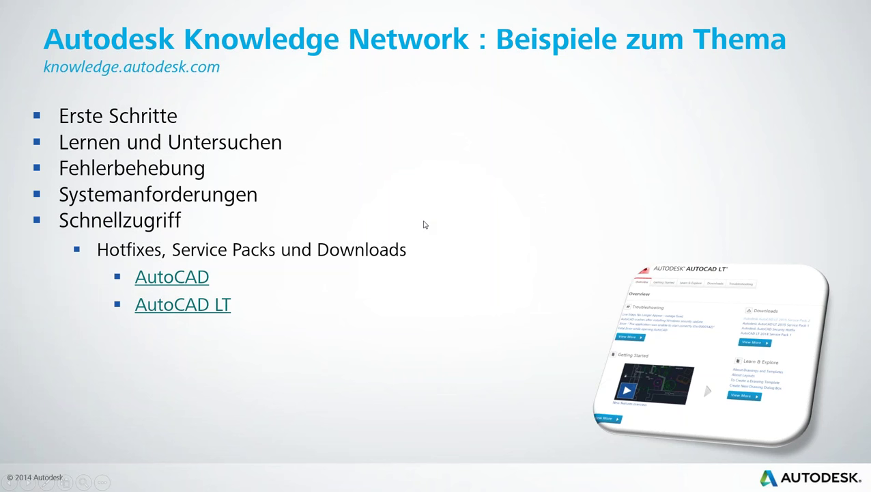
click(423, 224)
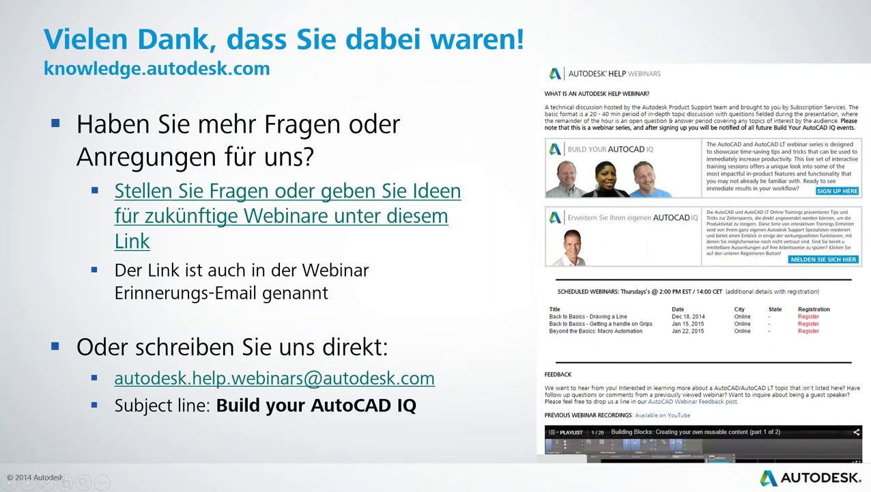